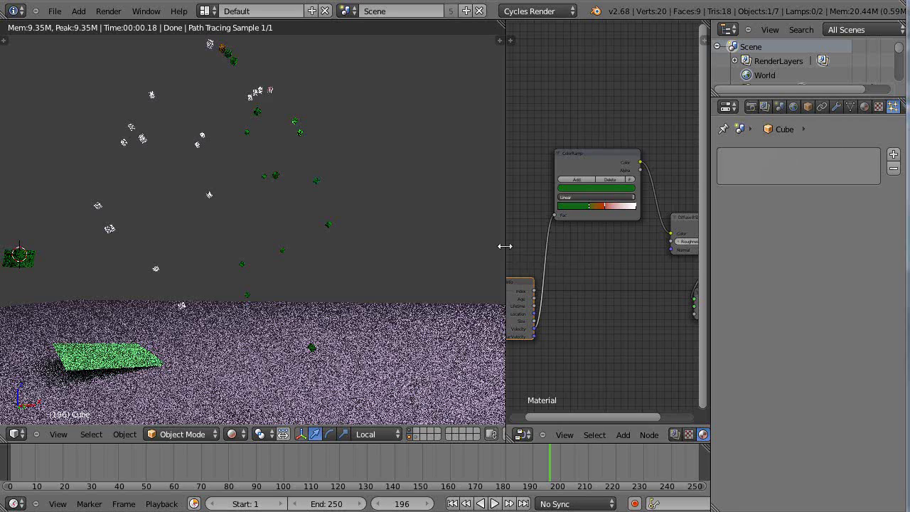
Widen the node editor beside the render and scrub the timeline back to frame 48
left_click_drag(506, 249, 554, 264)
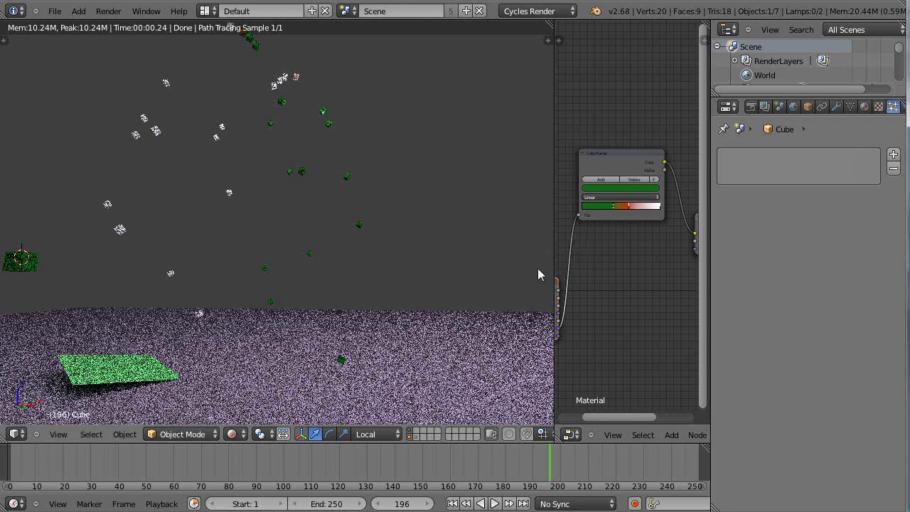
left_click_drag(554, 260, 418, 260)
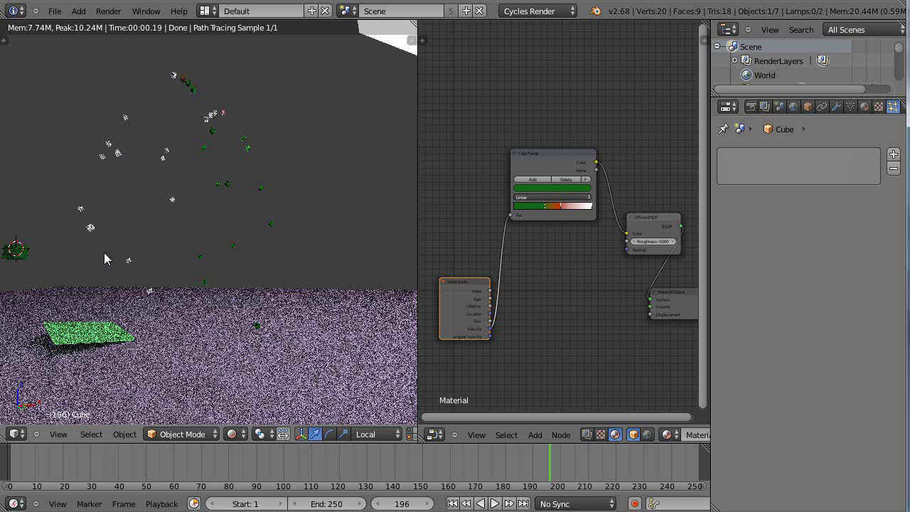
left_click_drag(44, 463, 138, 467)
scroll(574, 211, "up", 3)
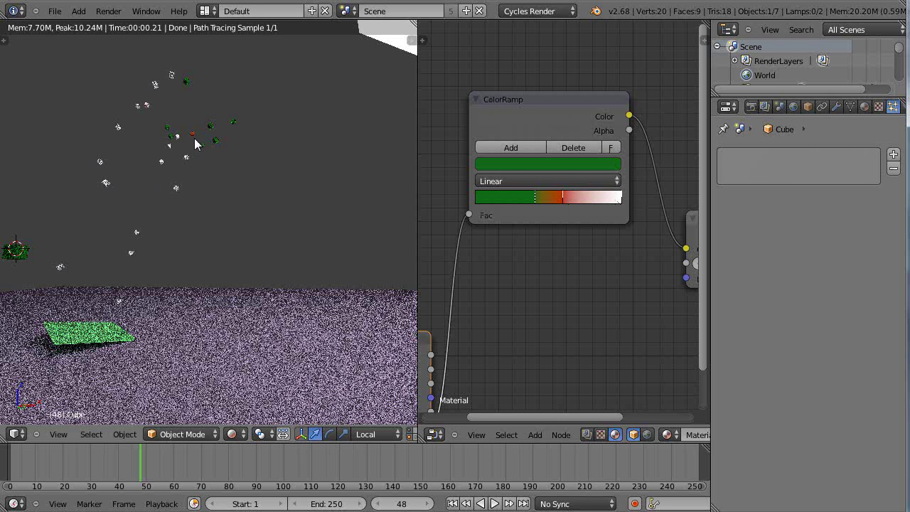
Step forward through frames 60, 89 and 105 to frame 129, then widen the node editor
left_click(173, 468)
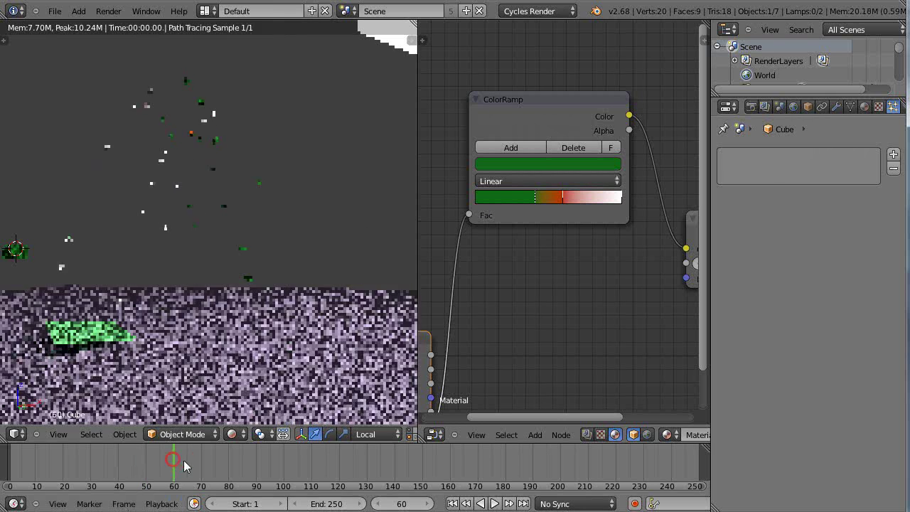
left_click(254, 476)
left_click(298, 477)
left_click(365, 475)
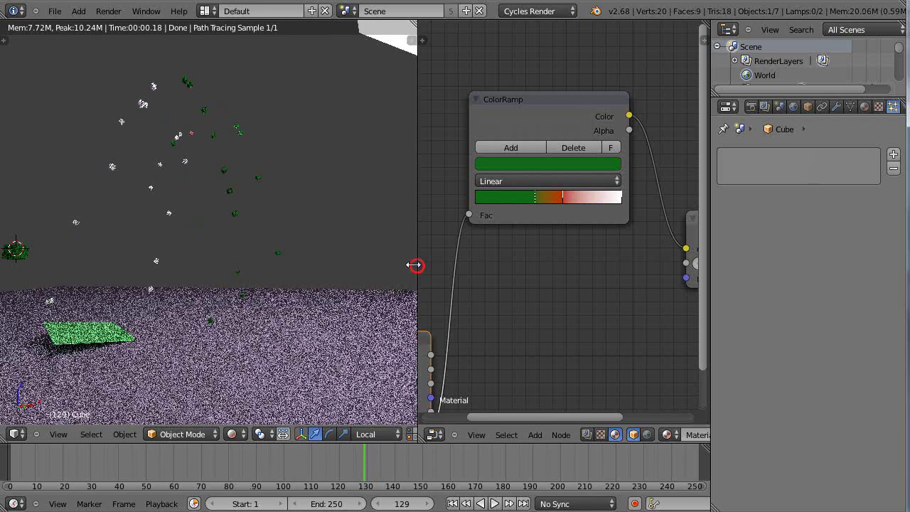
left_click_drag(416, 267, 168, 270)
Delete the Particle Info node from the cube's material node tree
scroll(388, 350, "down", 2)
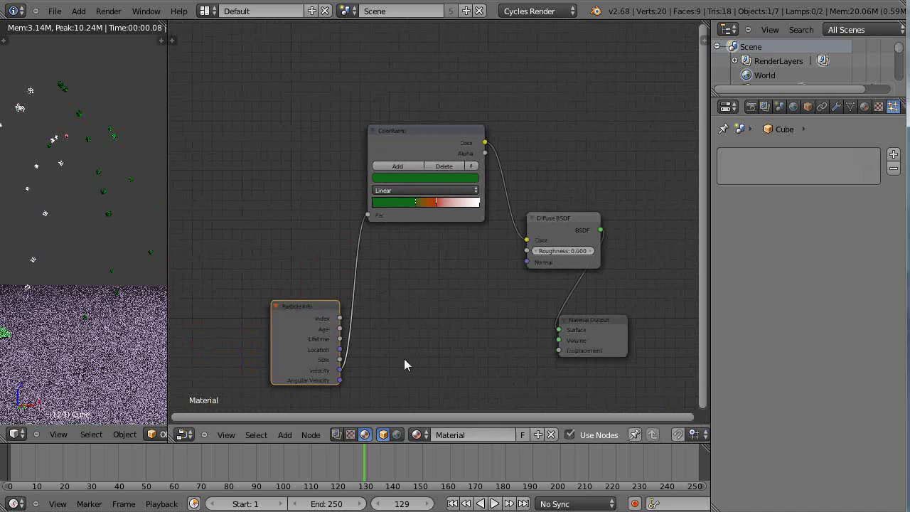
middle_click_drag(444, 362, 439, 307)
scroll(438, 342, "up", 3)
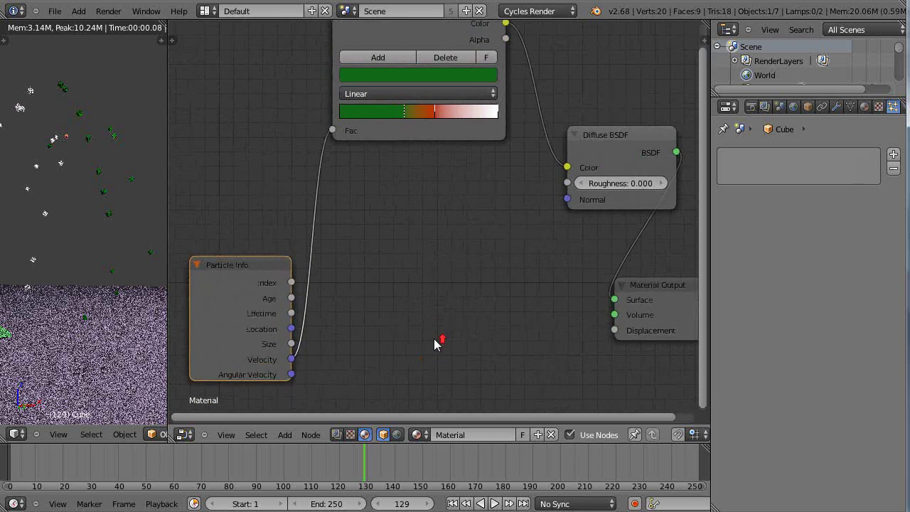
scroll(435, 343, "down", 1)
middle_click_drag(435, 340, 428, 362)
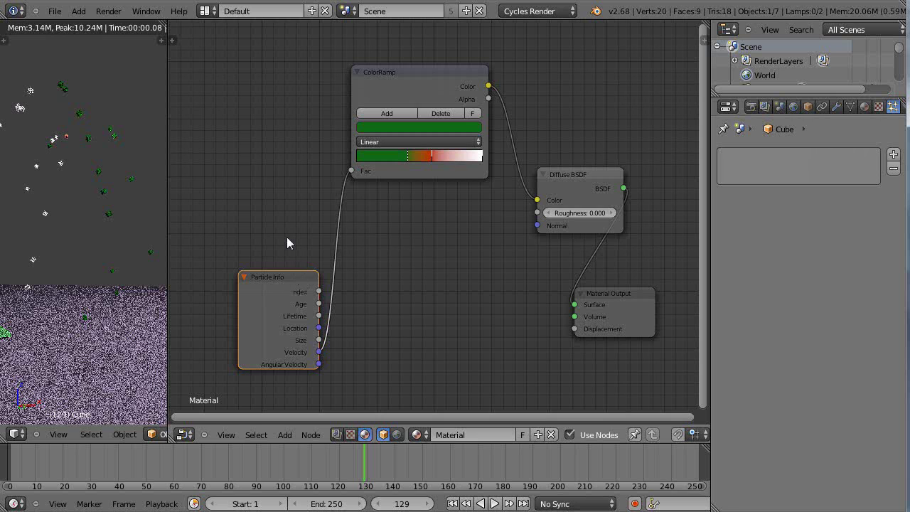
key("x")
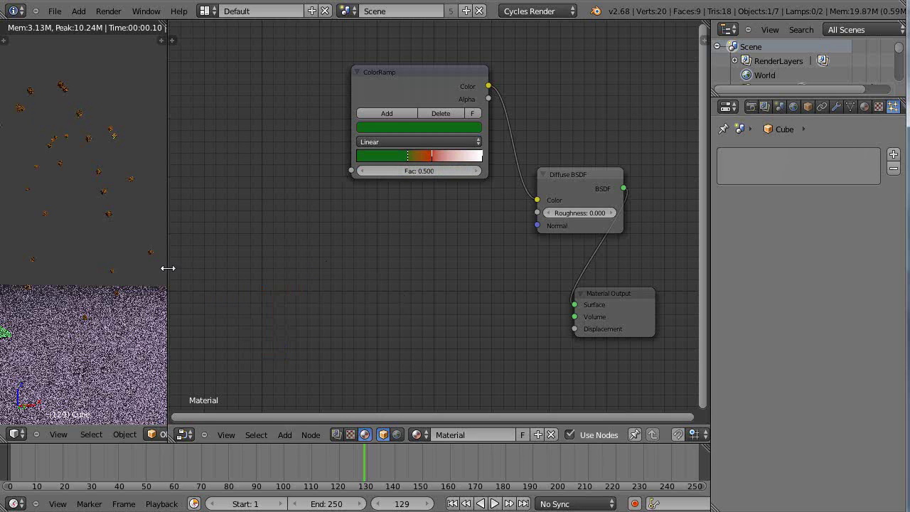
Widen the 3D view, switch viewport shading to Material, and select the green plane
left_click_drag(168, 267, 494, 294)
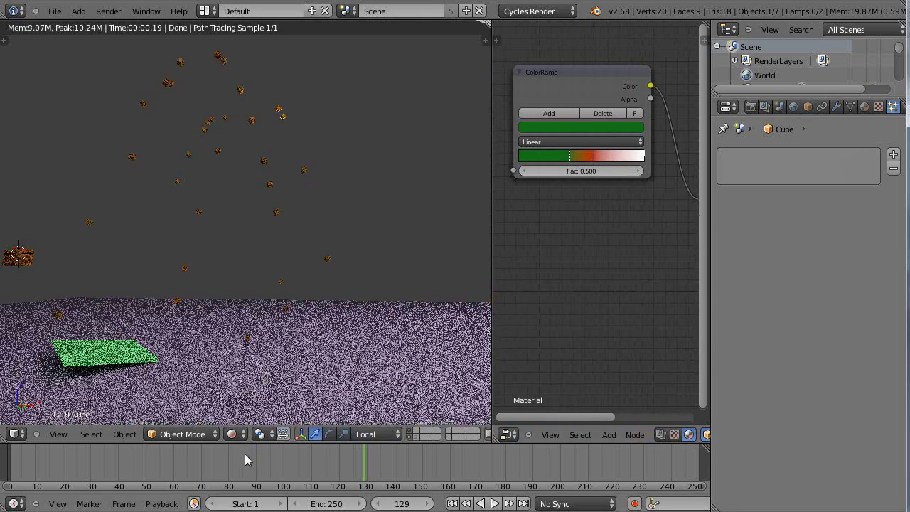
left_click(231, 434)
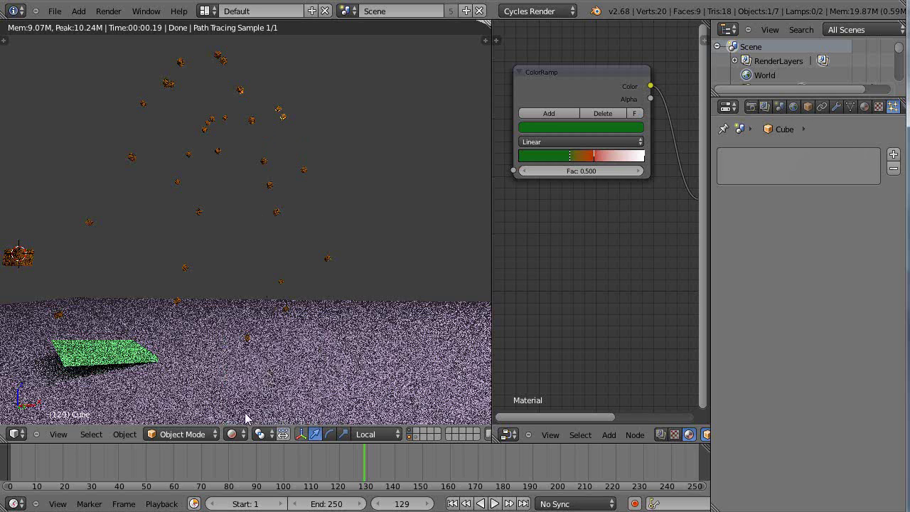
left_click(231, 434)
left_click(252, 358)
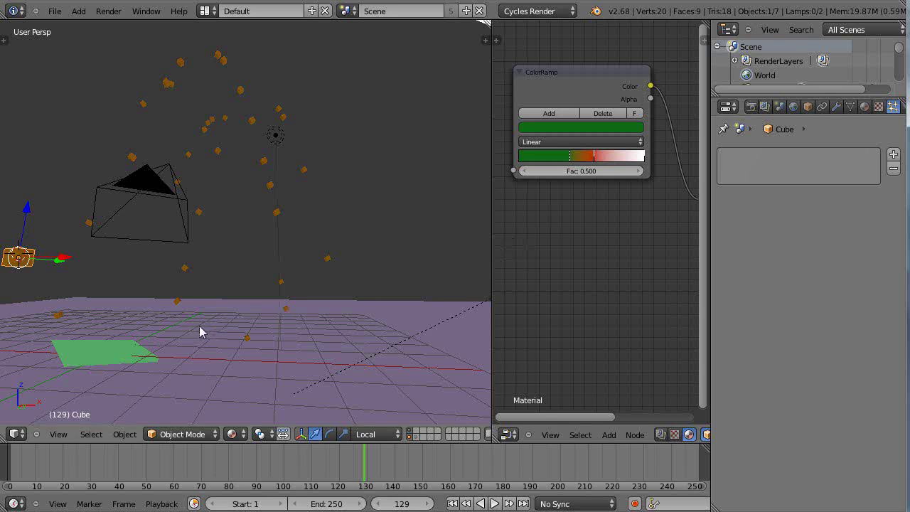
right_click(103, 348)
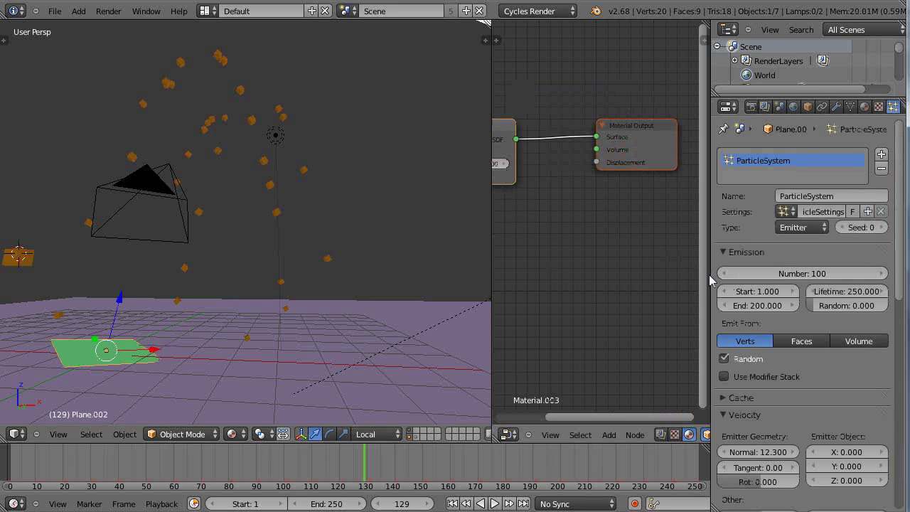
Set the green plane's particle system type to Hair
left_click_drag(710, 281, 671, 304)
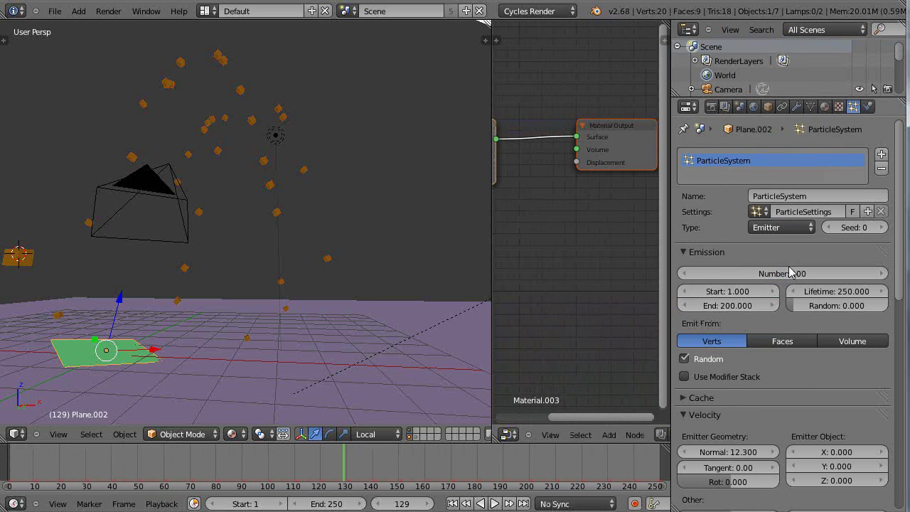
left_click(774, 228)
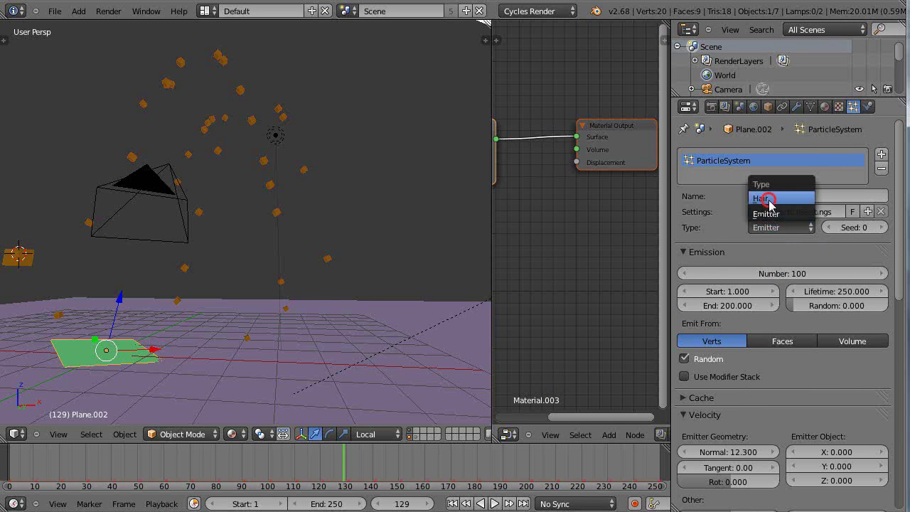
left_click(771, 204)
scroll(302, 307, "down", 3)
middle_click_drag(300, 308, 307, 363)
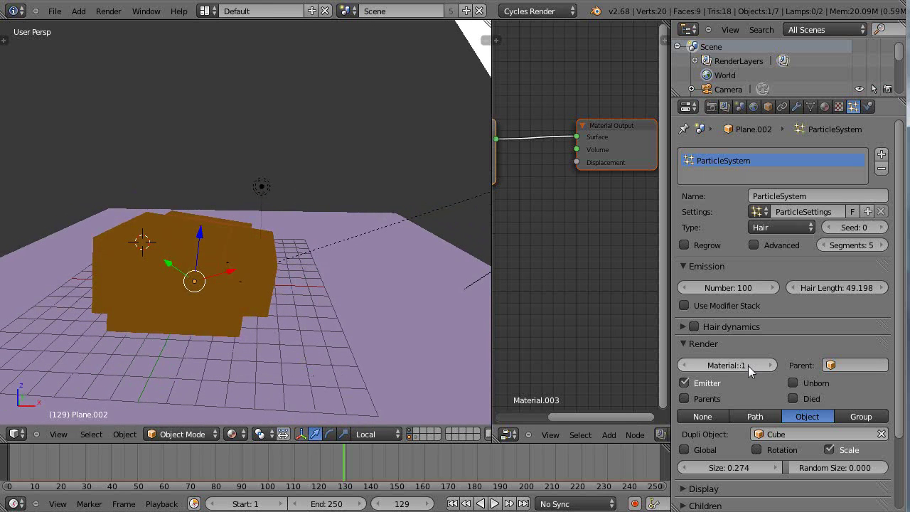
Shorten the Hair Length to 4.097 and tilt the view to check the cluster
scroll(739, 320, "down", 3)
mouse_move(210, 260)
middle_mouse_down()
mouse_move(163, 260)
mouse_move(213, 270)
middle_mouse_up()
scroll(898, 203, "up", 3)
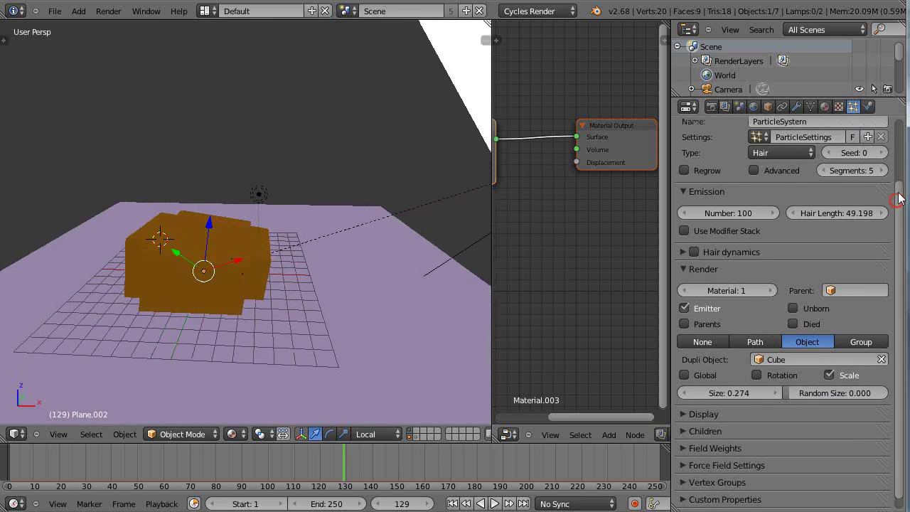
mouse_move(868, 282)
left_mouse_down()
mouse_move(449, 302)
mouse_move(488, 308)
left_mouse_up()
scroll(853, 361, "down", 3)
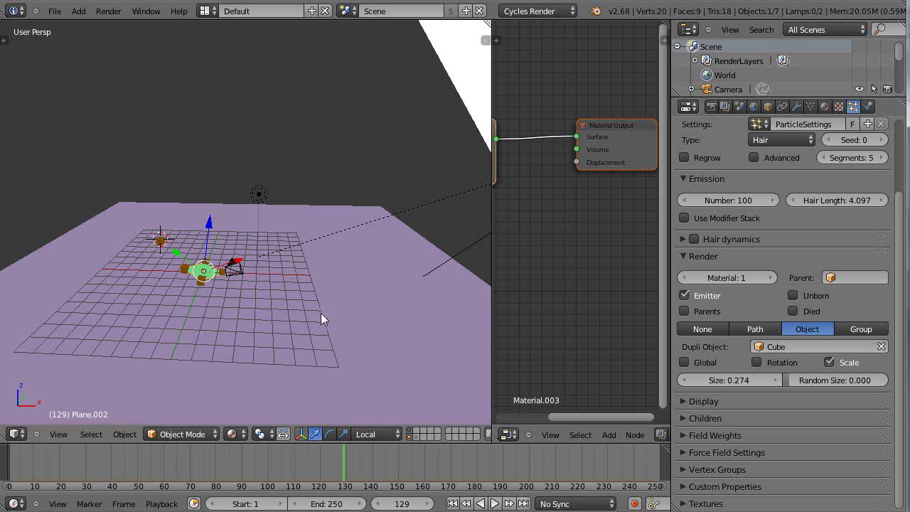
scroll(318, 339, "up", 4)
middle_click_drag(250, 352, 251, 331)
scroll(739, 282, "up", 3)
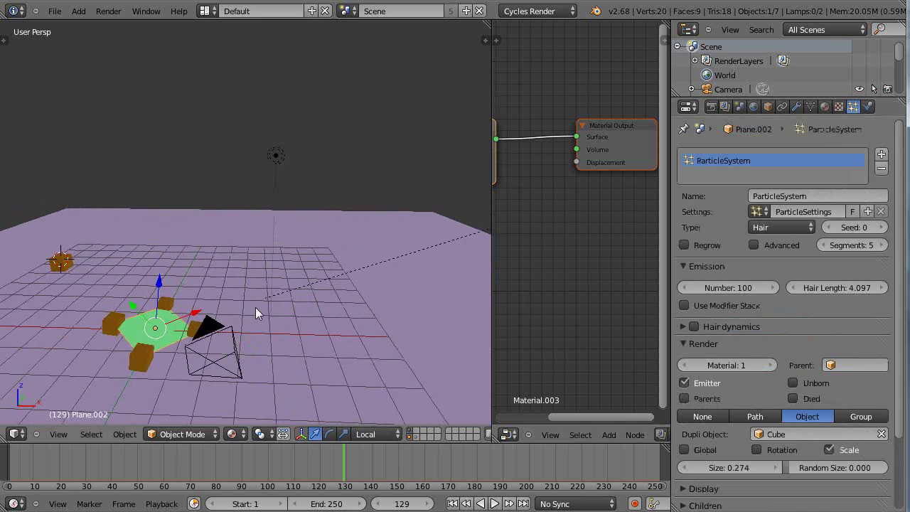
Change the plane's particle type back to Emitter
left_click(785, 229)
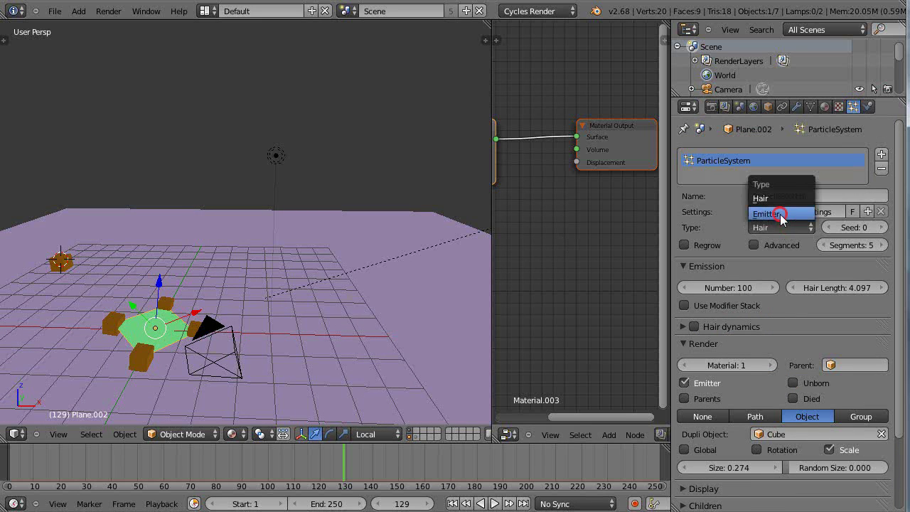
left_click(779, 212)
scroll(787, 313, "down", 5)
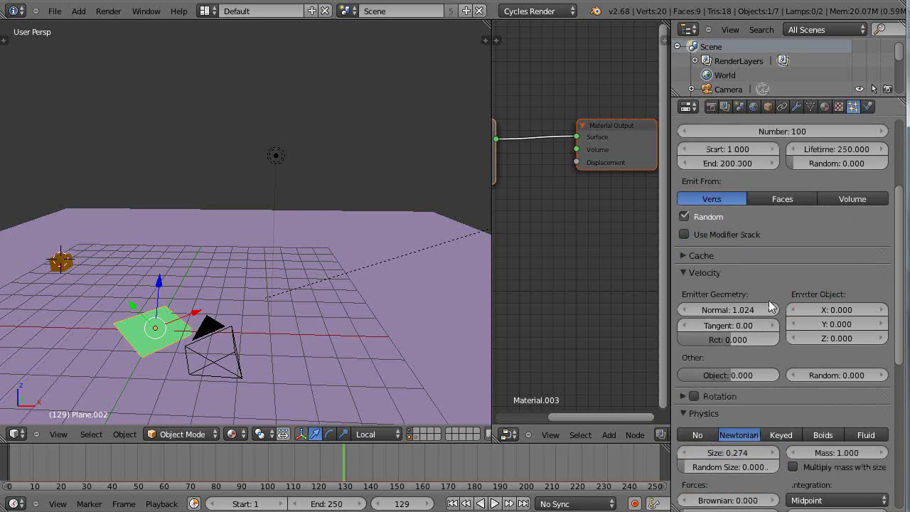
Set the particle render type to Halo
scroll(766, 313, "down", 7)
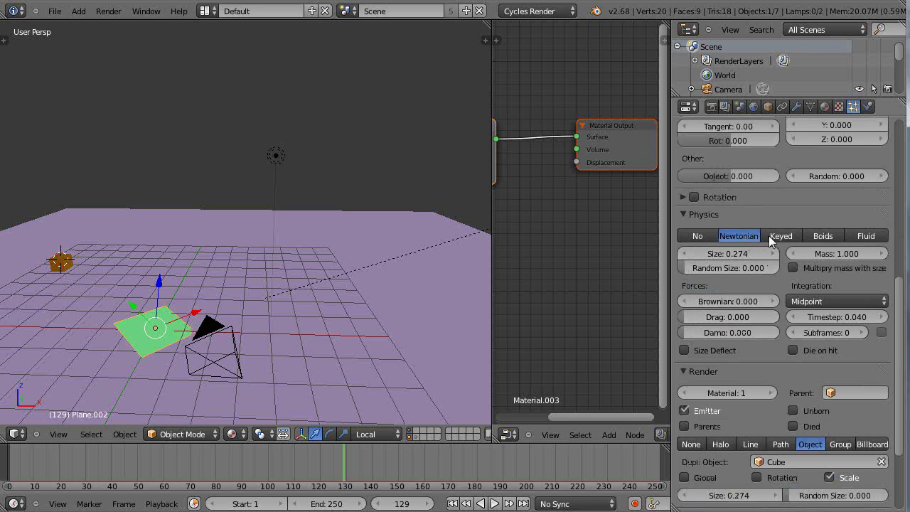
scroll(756, 382, "down", 2)
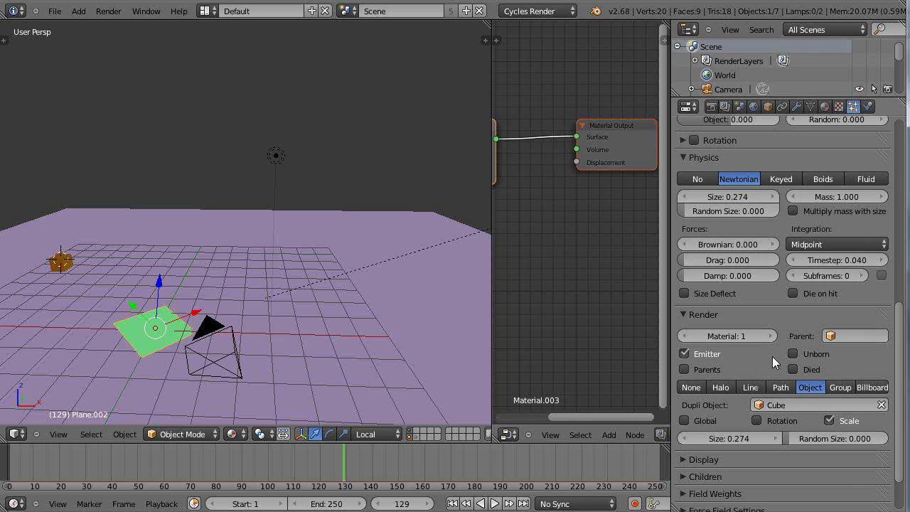
scroll(773, 356, "down", 2)
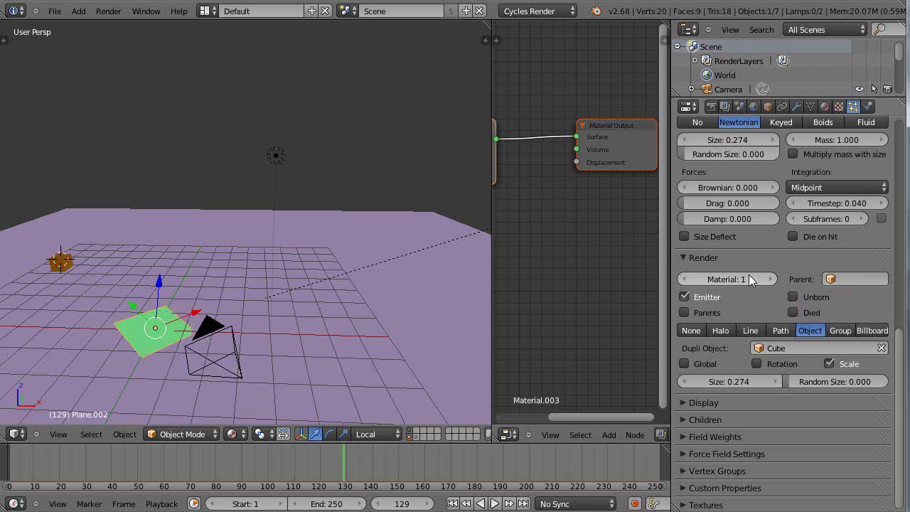
mouse_move(324, 329)
middle_mouse_down()
mouse_move(323, 320)
mouse_move(306, 326)
middle_mouse_up()
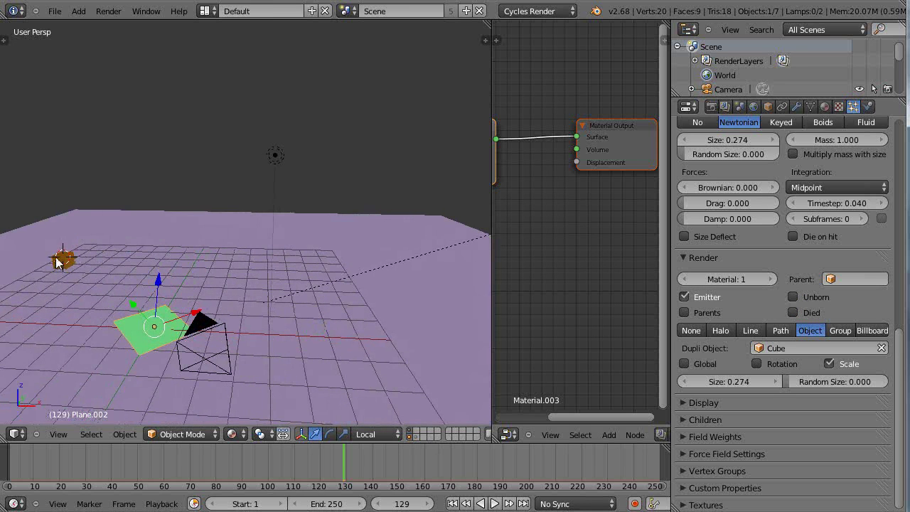
left_click(720, 330)
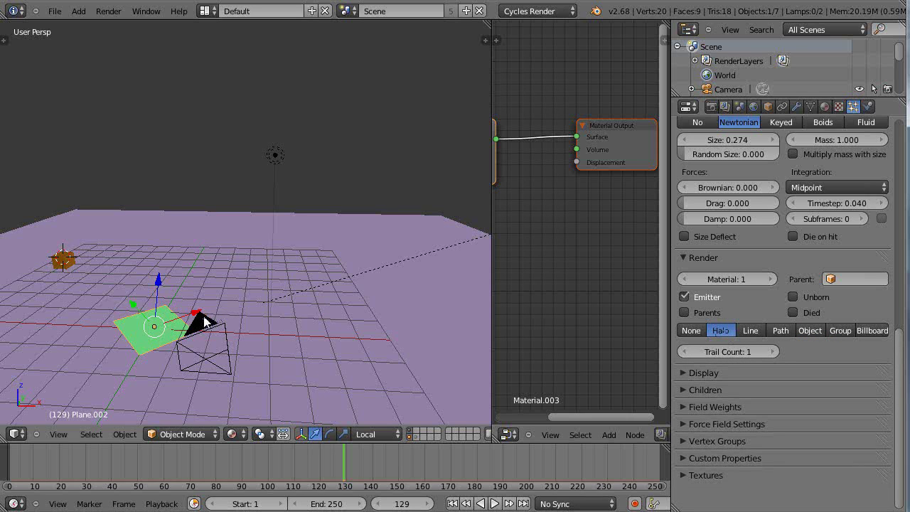
Switch the particle type to Hair again and orbit around the plane
scroll(782, 284, "up", 15)
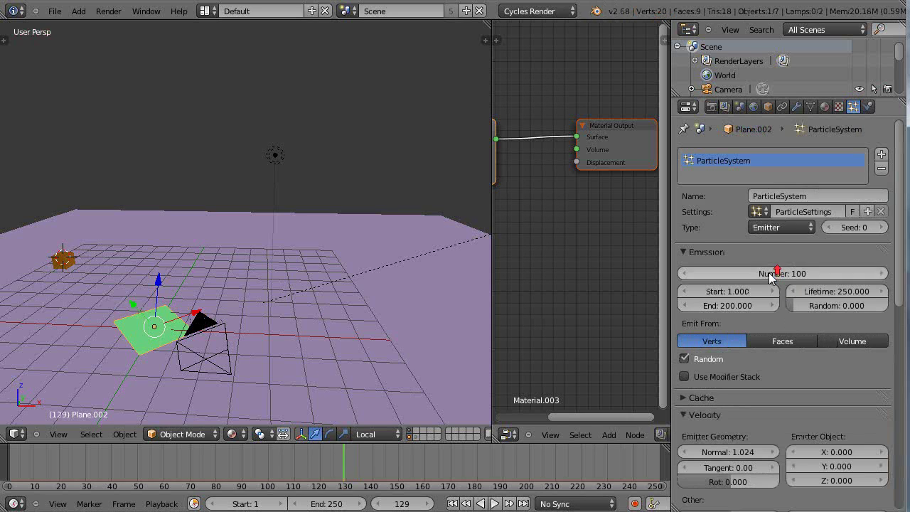
left_click(785, 228)
left_click(761, 199)
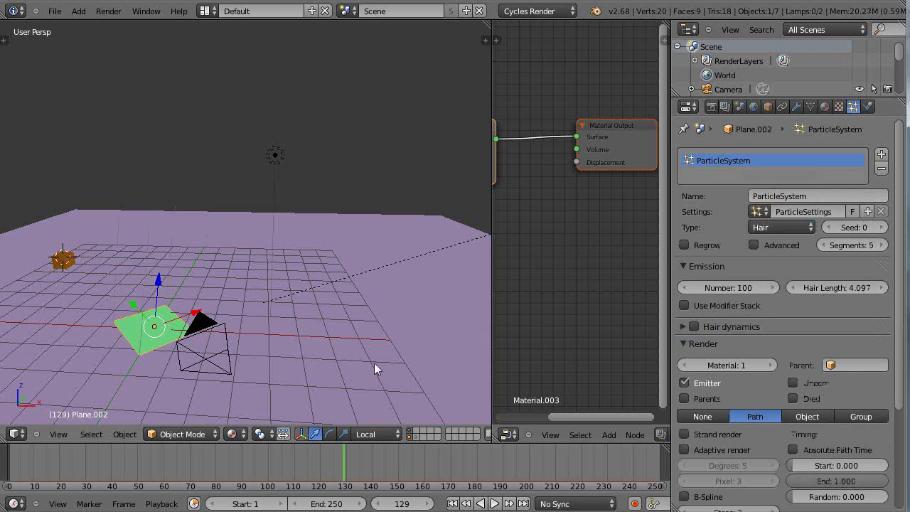
middle_click_drag(376, 368, 217, 378)
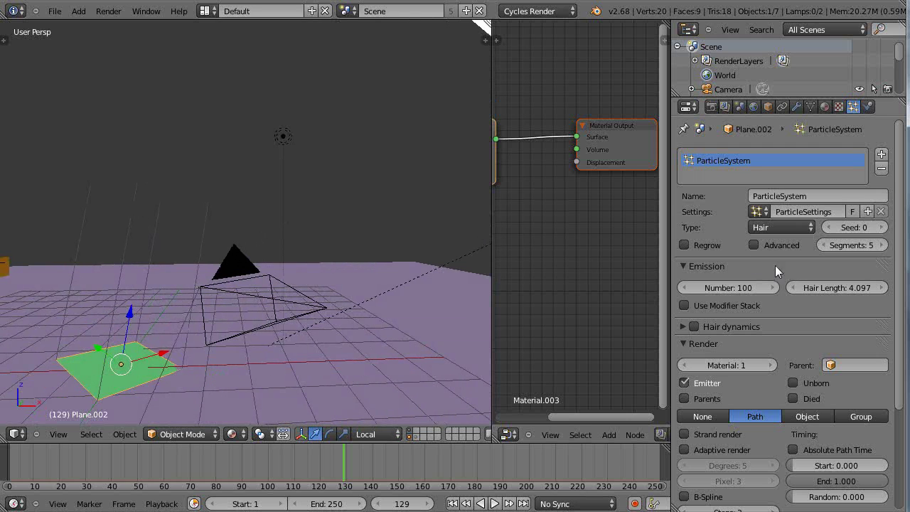
Change the particle type to Emitter, emitting from Verts after briefly trying Faces
scroll(747, 339, "down", 3)
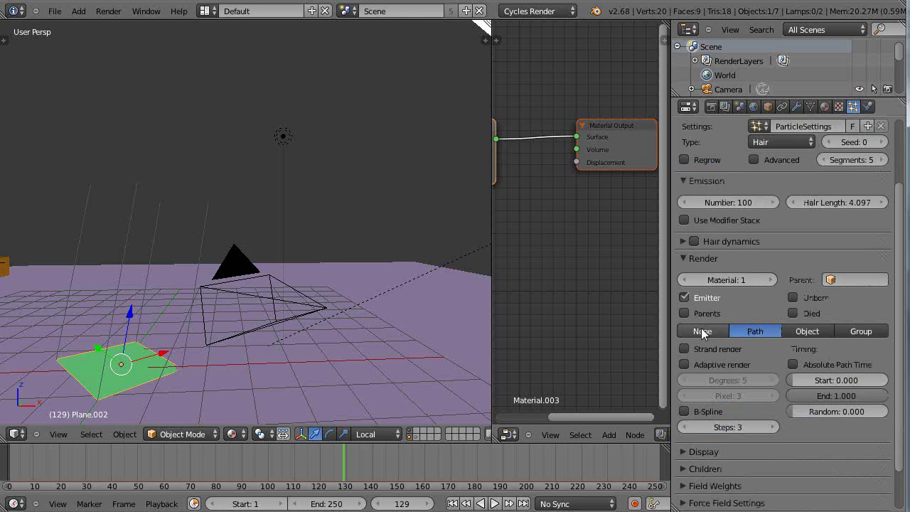
left_click(781, 141)
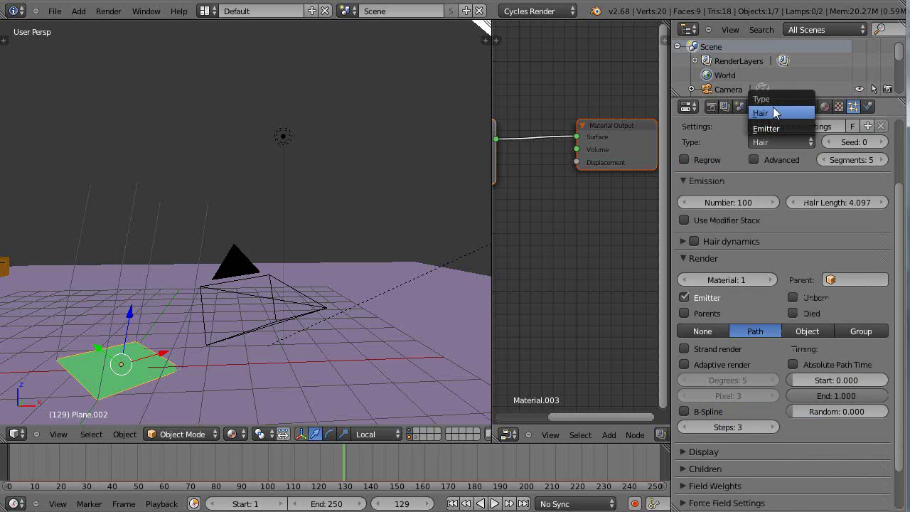
left_click(776, 128)
left_click(763, 257)
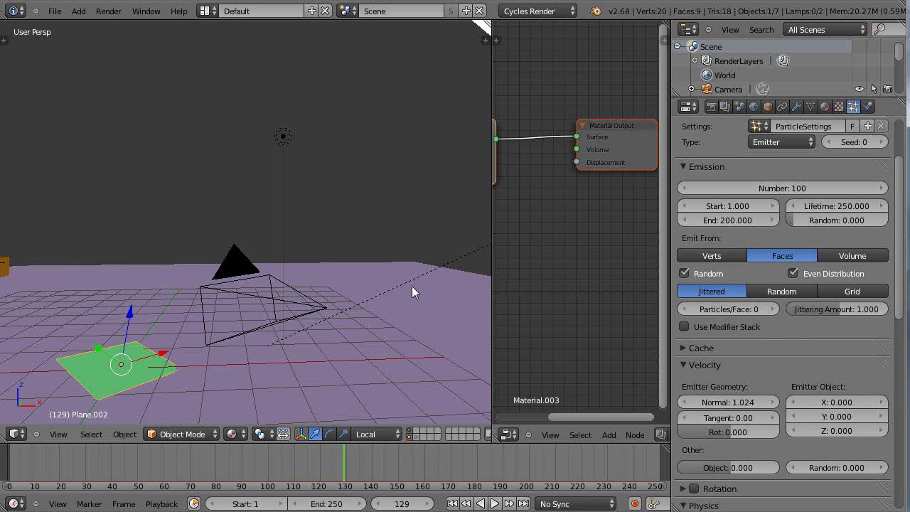
left_click(727, 256)
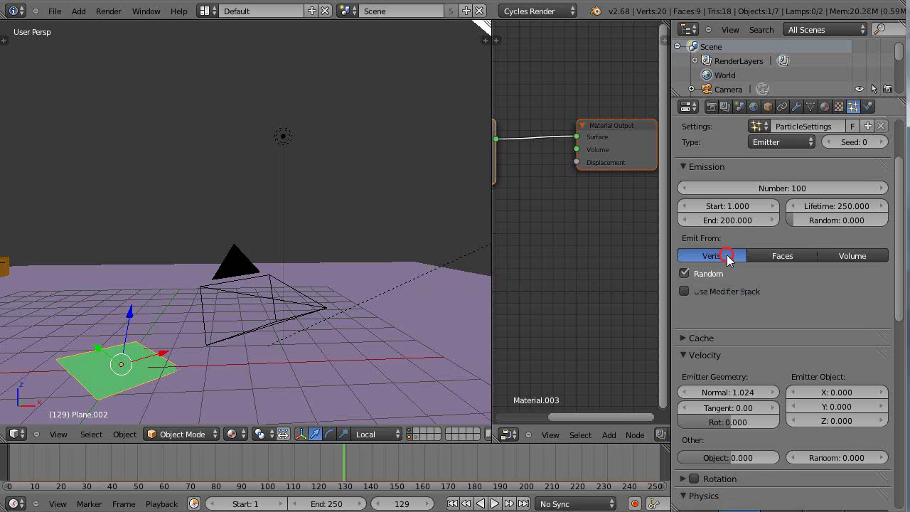
Select the small green Plane.002 and enter Edit Mode on it
right_click(146, 360)
key("Tab")
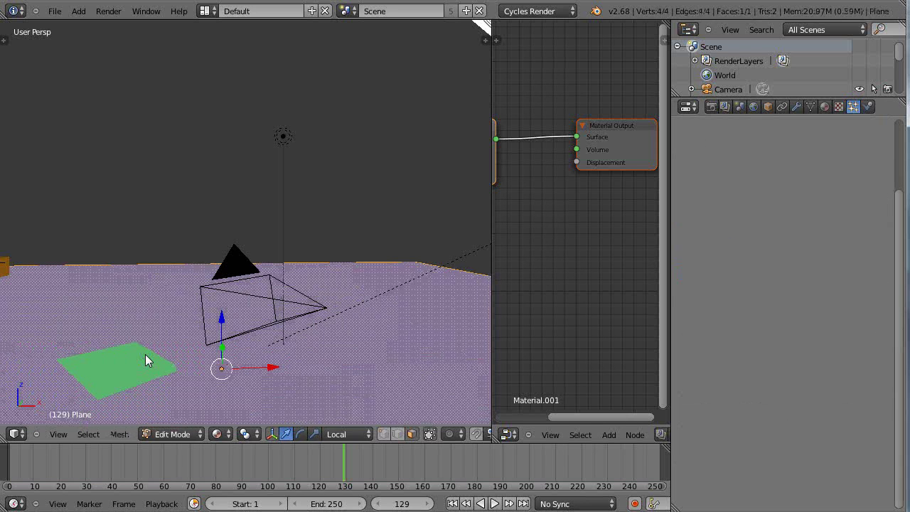
key("Tab")
right_click(145, 360)
key("Tab")
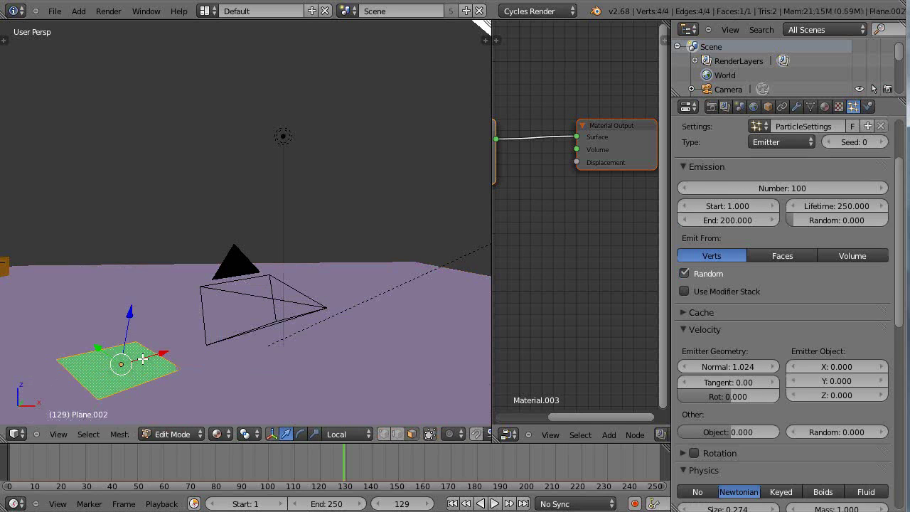
Subdivide the plane's mesh four times, return to Object Mode, and jump to frame 19
key("w")
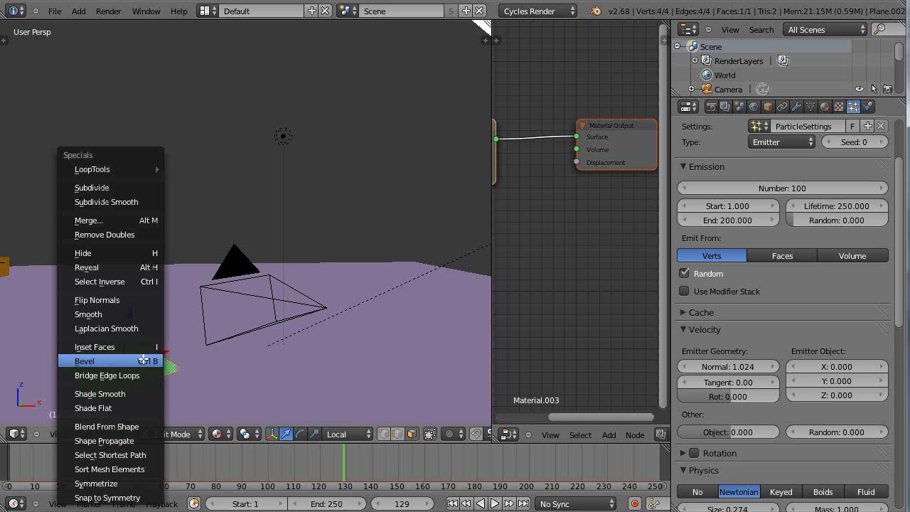
left_click(108, 187)
key("w")
left_click(111, 187)
key("w")
left_click(111, 187)
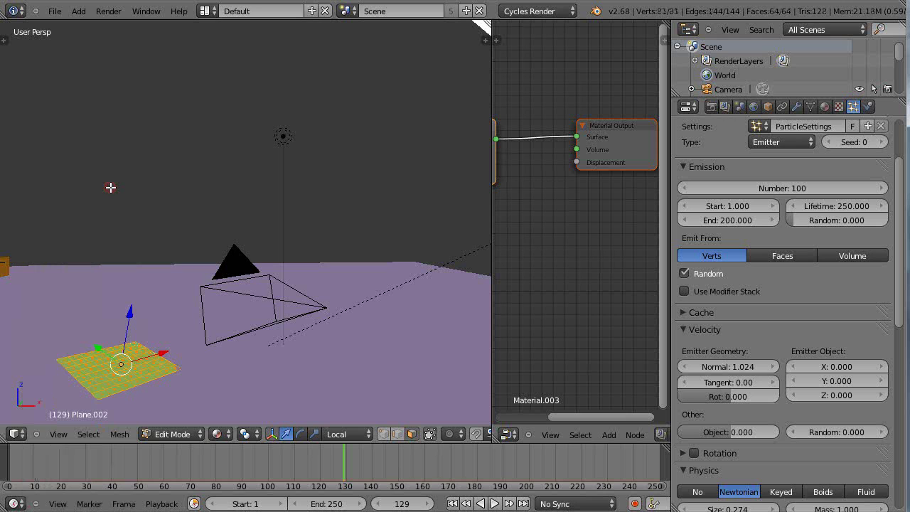
key("w")
left_click(110, 187)
key("Tab")
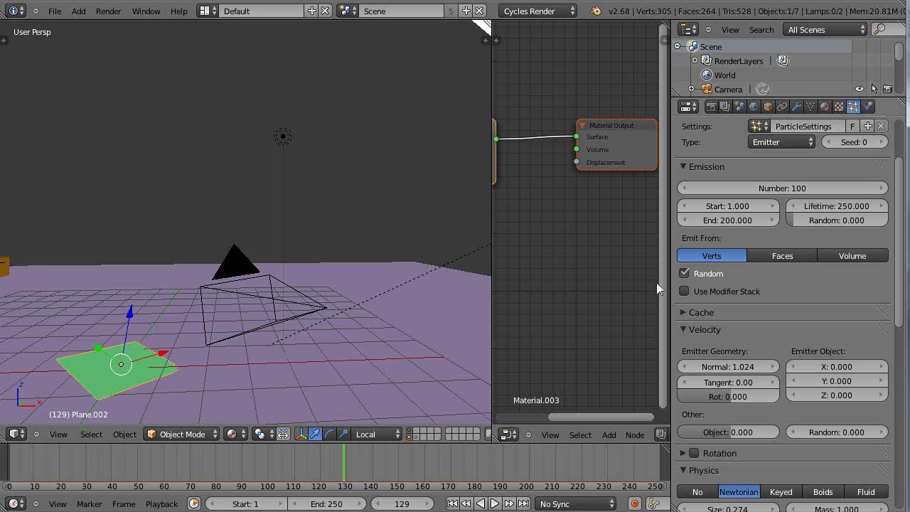
left_click(56, 461)
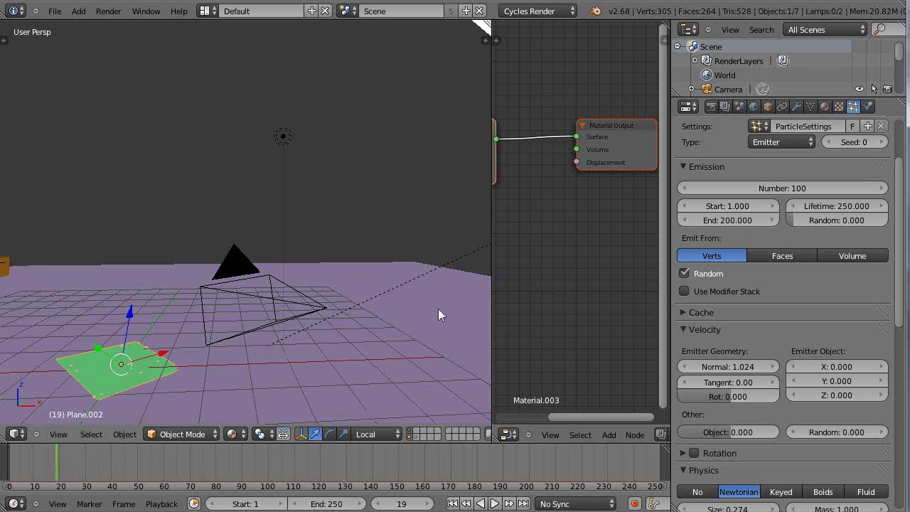
Raise the emission number to 3350 and advance the animation to frame 102
left_click_drag(772, 188, 860, 181)
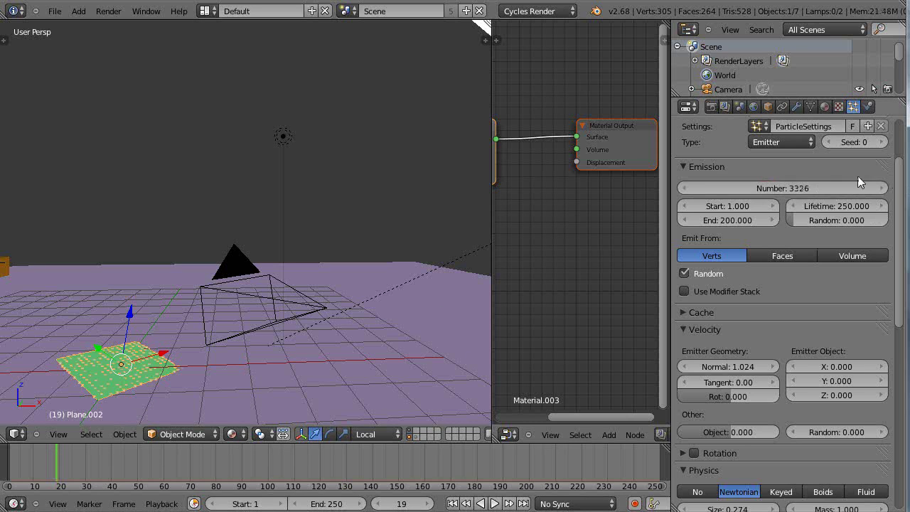
left_click_drag(769, 186, 788, 188)
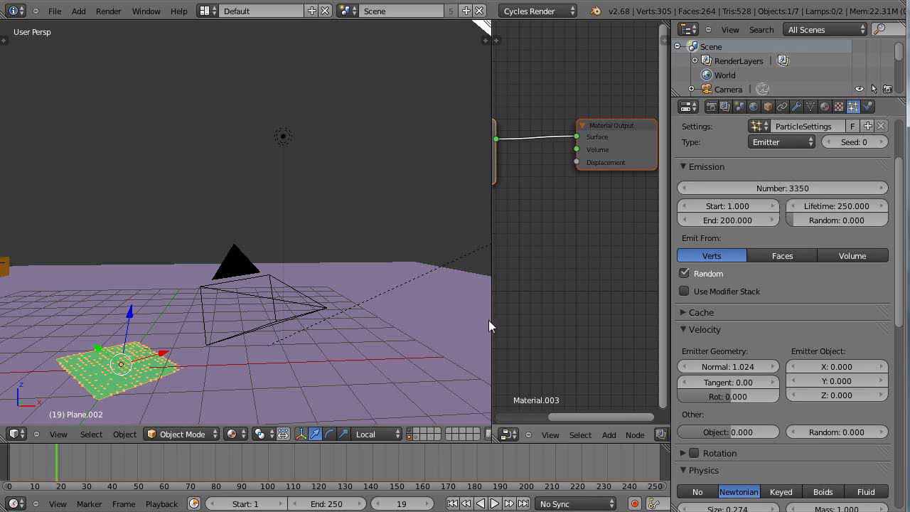
left_click(169, 461)
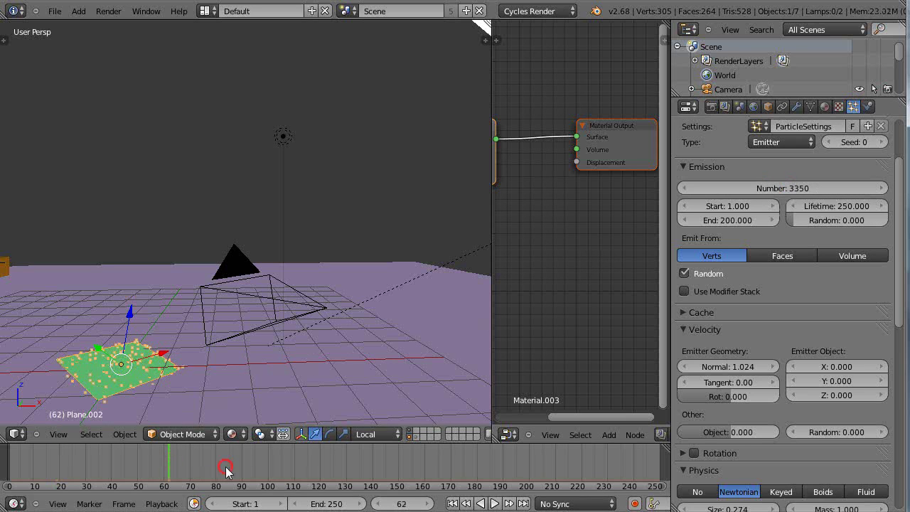
left_click_drag(226, 468, 273, 469)
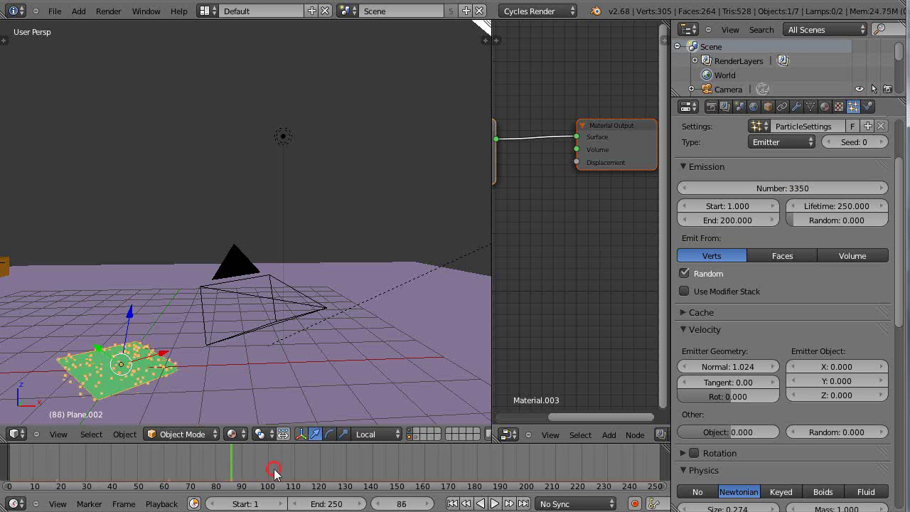
Change the particle type back to Hair and orbit around the strands
left_click(789, 142)
left_click(779, 115)
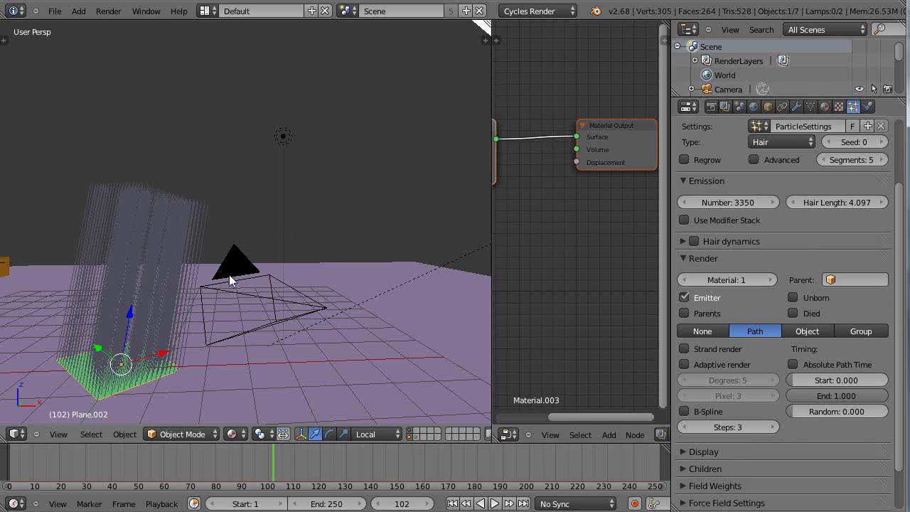
mouse_move(280, 294)
middle_mouse_down()
mouse_move(323, 263)
mouse_move(273, 302)
mouse_move(288, 306)
middle_mouse_up()
scroll(296, 308, "up", 4)
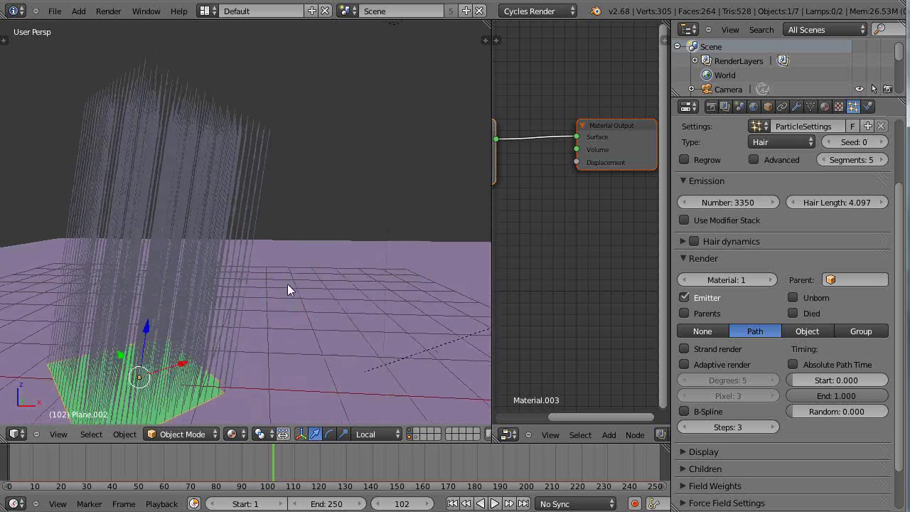
scroll(286, 286, "down", 1)
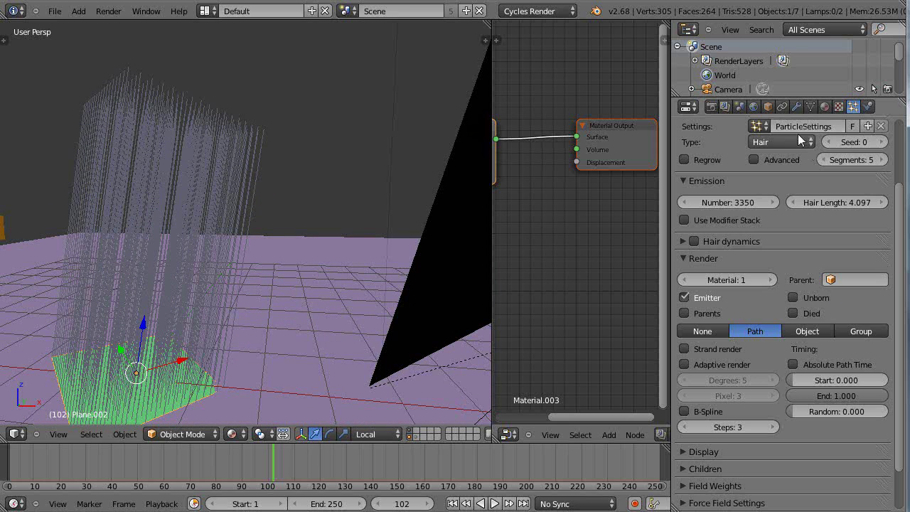
scroll(801, 157, "down", 2)
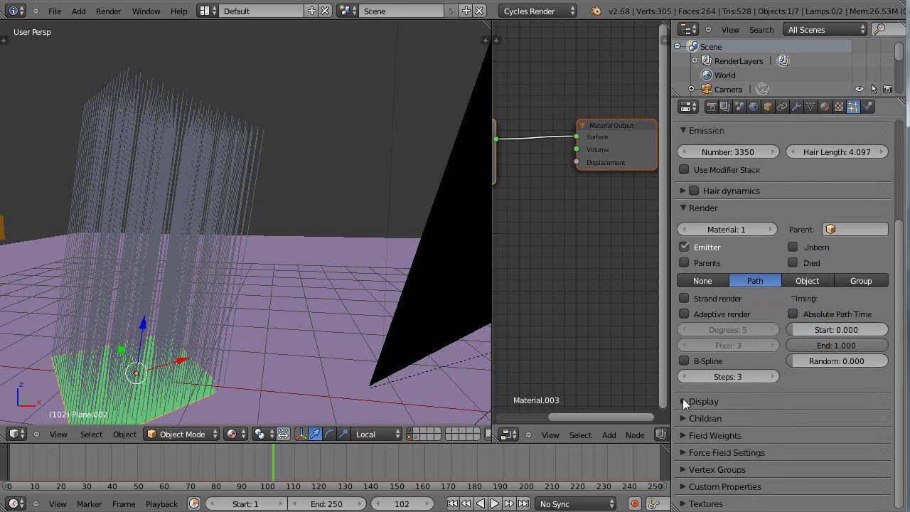
Browse the Display, Field Weights and Force Field panels, leaving Vertex Groups expanded
left_click(702, 402)
scroll(794, 346, "down", 3)
scroll(732, 294, "down", 1)
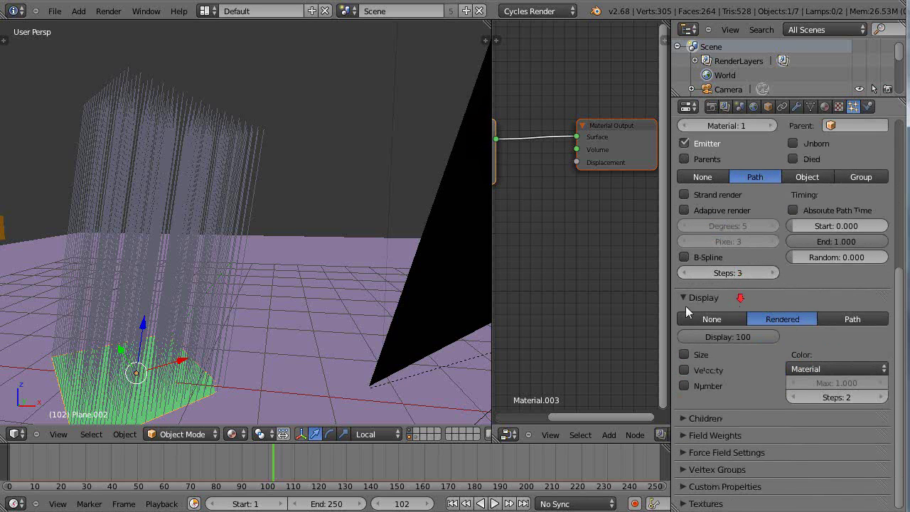
left_click(685, 297)
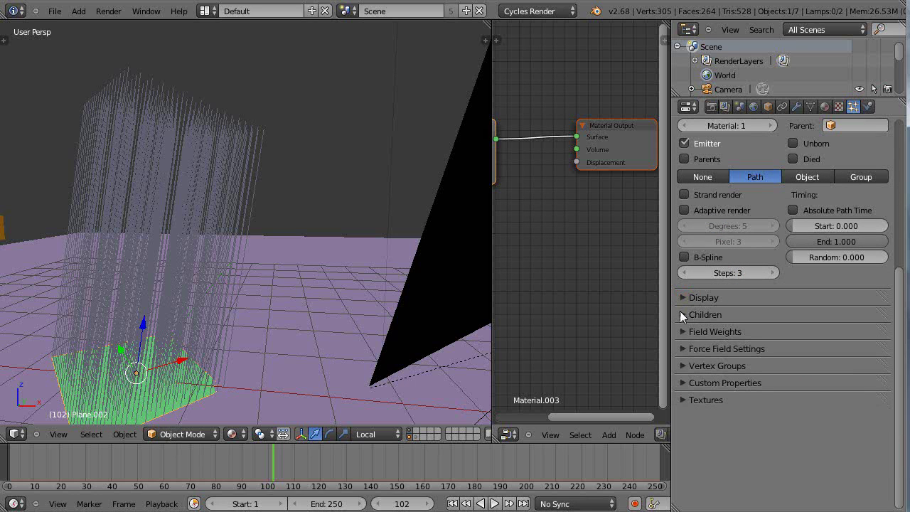
left_click(685, 331)
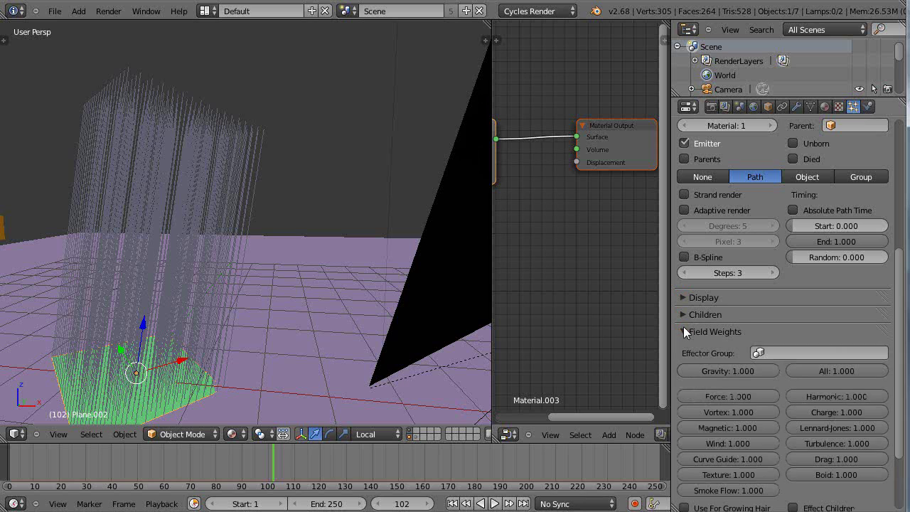
left_click(684, 332)
left_click(683, 349)
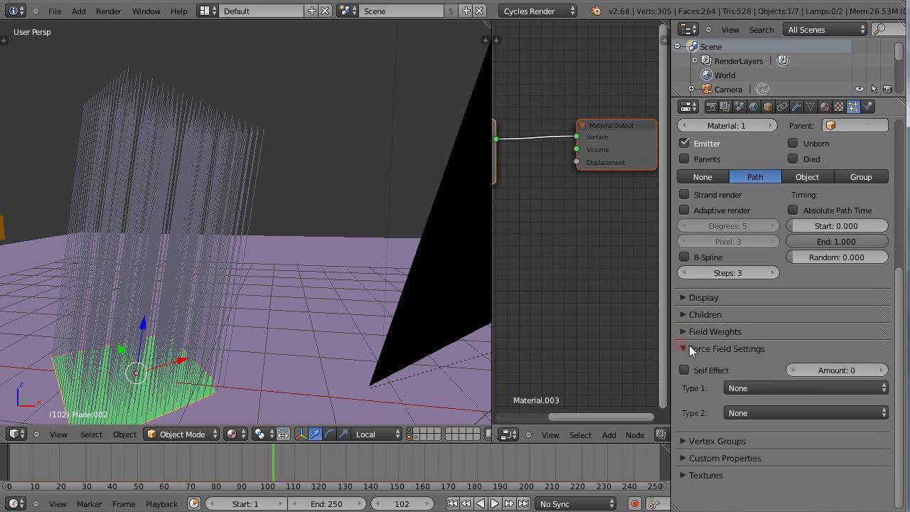
left_click(684, 349)
left_click(684, 363)
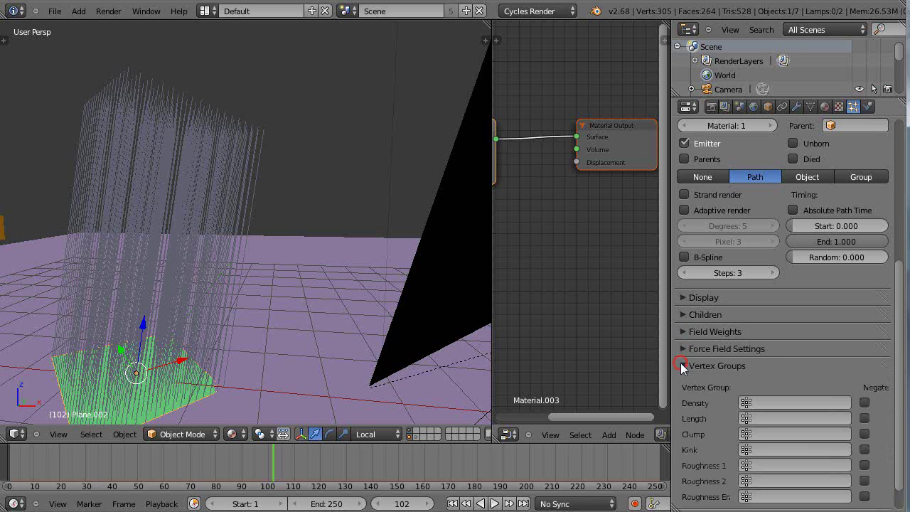
scroll(781, 343, "down", 2)
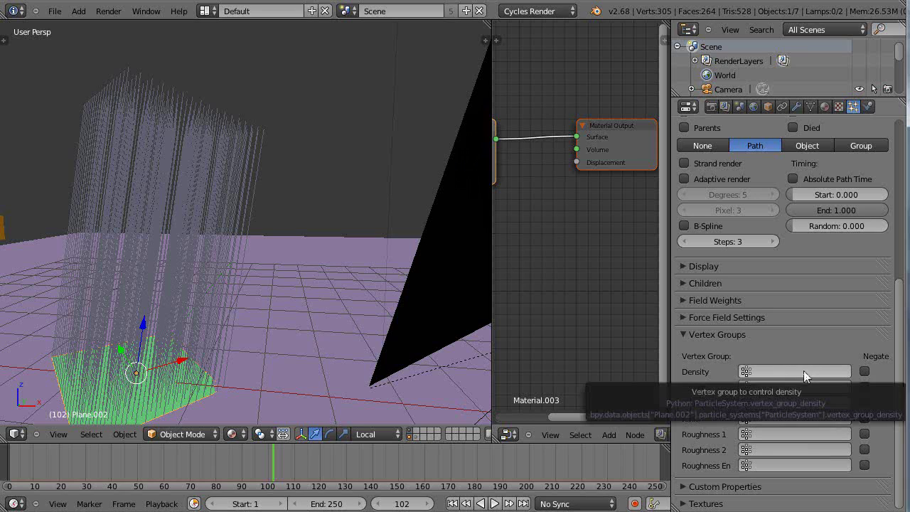
middle_click_drag(290, 308, 349, 320)
scroll(349, 319, "up", 3)
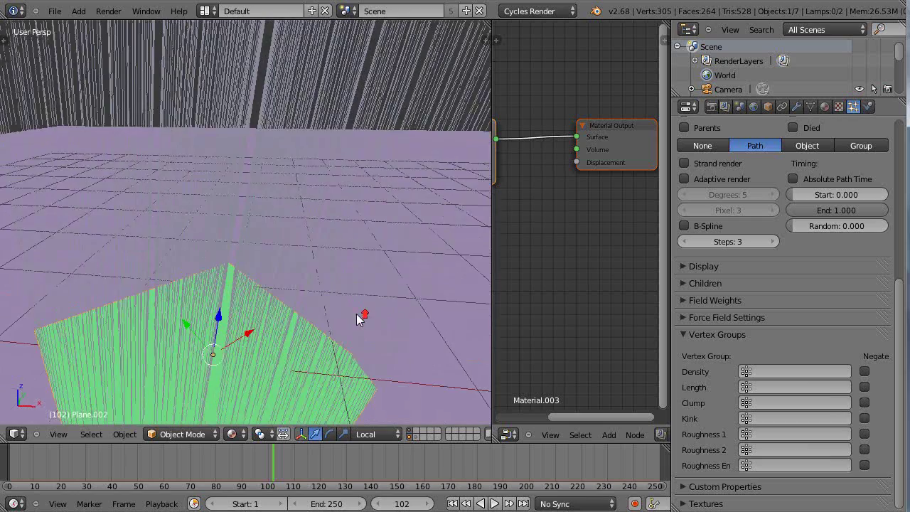
scroll(357, 314, "down", 2)
scroll(340, 320, "up", 1)
scroll(345, 313, "up", 3)
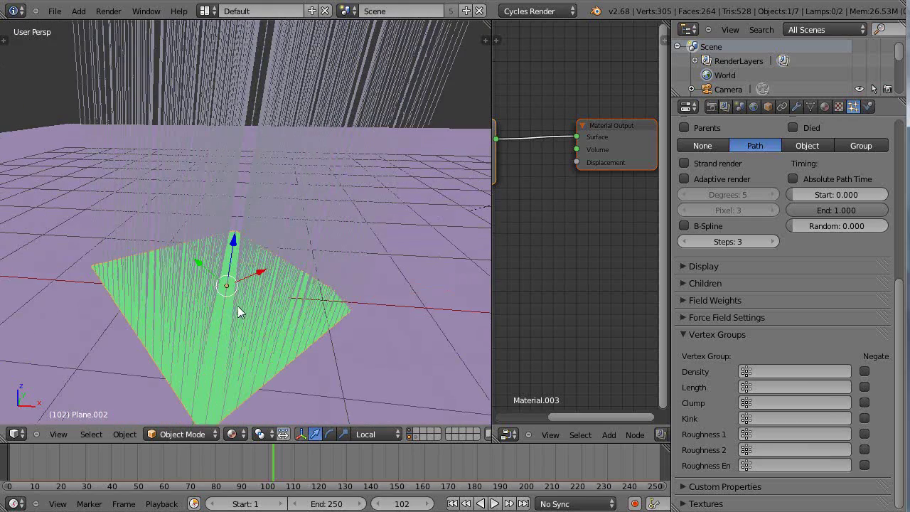
Enter Edit Mode on Plane.002, deselect all, and circle-select the vertices at its centre
left_click(809, 106)
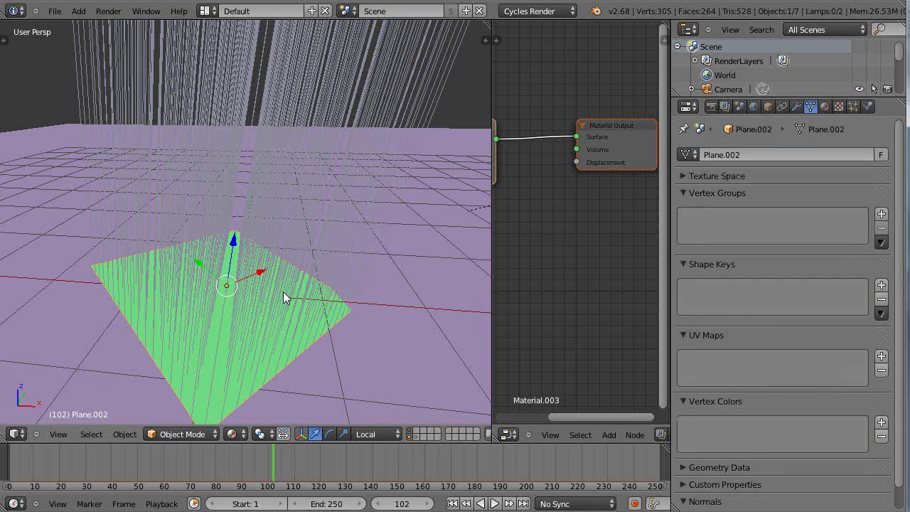
middle_click_drag(266, 320, 231, 316)
key("Tab")
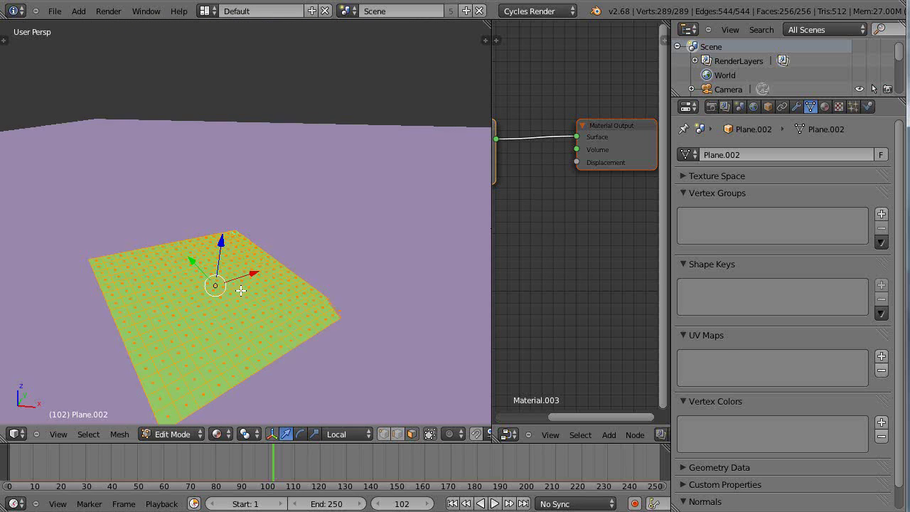
key("a")
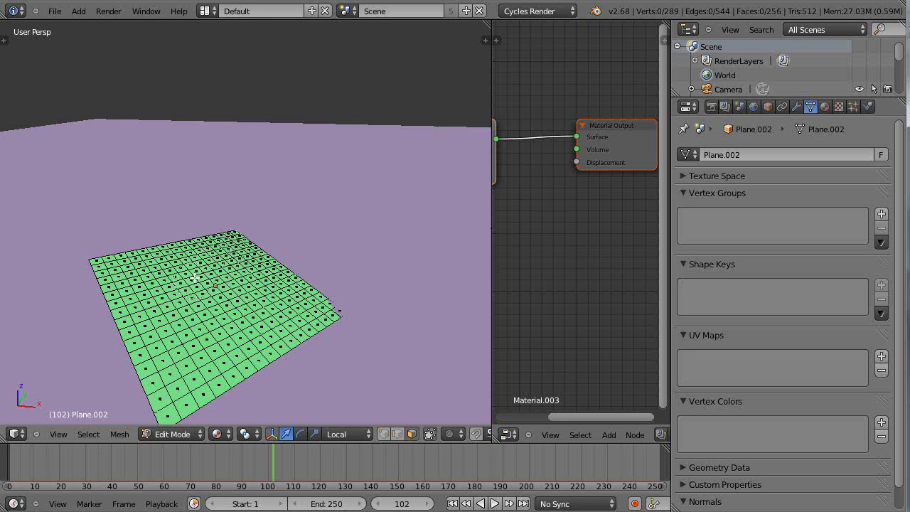
mouse_move(194, 278)
left_mouse_down()
mouse_move(190, 303)
mouse_move(219, 301)
mouse_move(224, 289)
mouse_move(208, 278)
mouse_move(178, 290)
mouse_move(172, 304)
mouse_move(186, 322)
mouse_move(215, 324)
mouse_move(232, 312)
mouse_move(238, 291)
mouse_move(224, 288)
mouse_move(213, 326)
left_mouse_up()
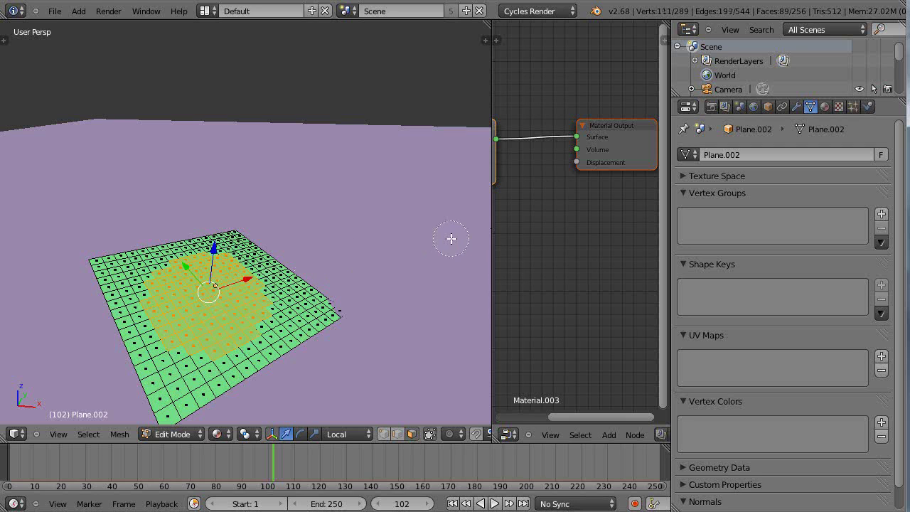
right_click(345, 254)
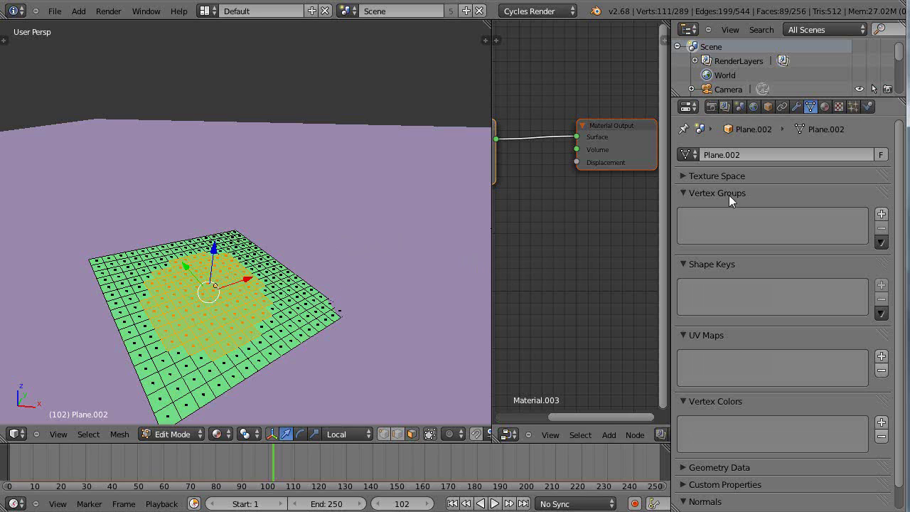
Add a vertex group named CircularHair and assign the central vertices to it
left_click(881, 213)
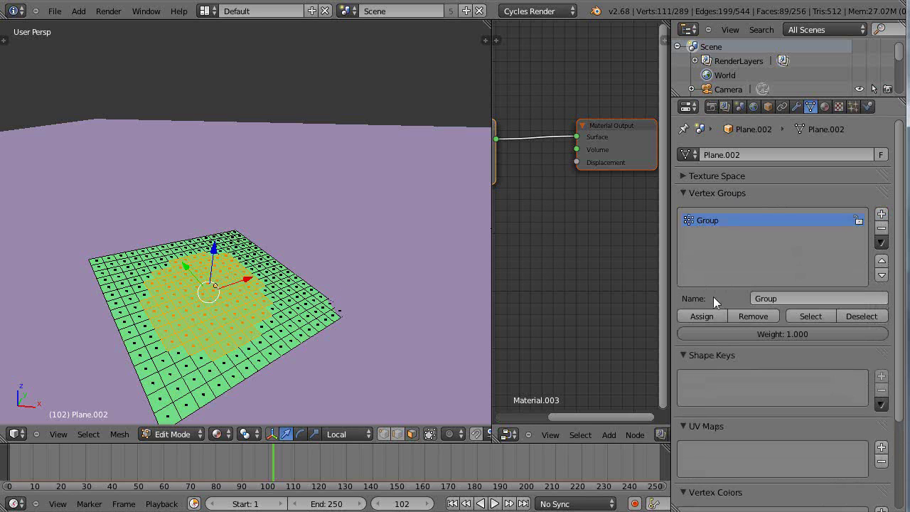
left_click(778, 297)
type("CircularHair")
key("Return")
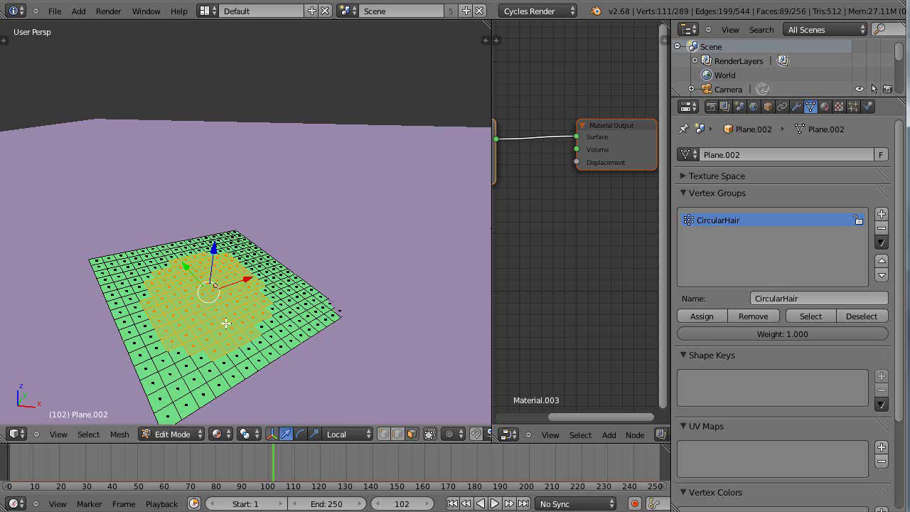
left_click(701, 317)
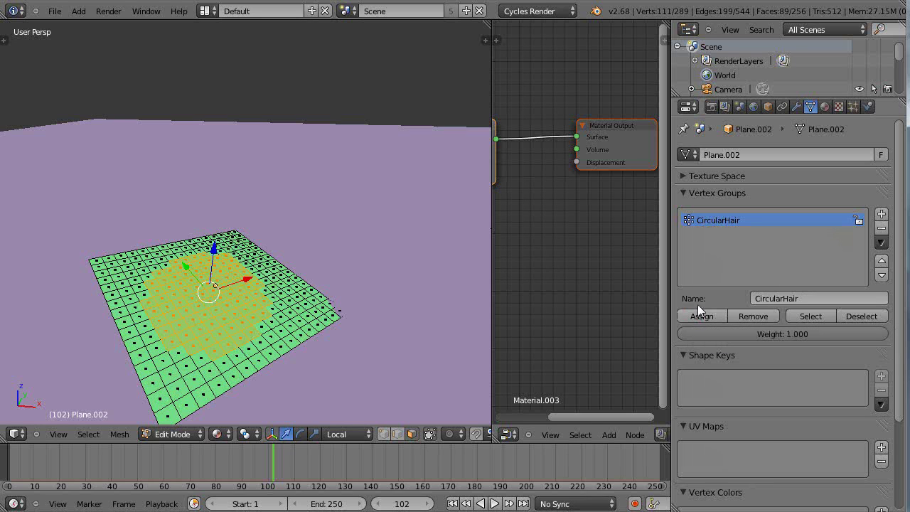
Invert the selection and assign the outer vertices to CircularHair at weight 0
key("ctrl+i")
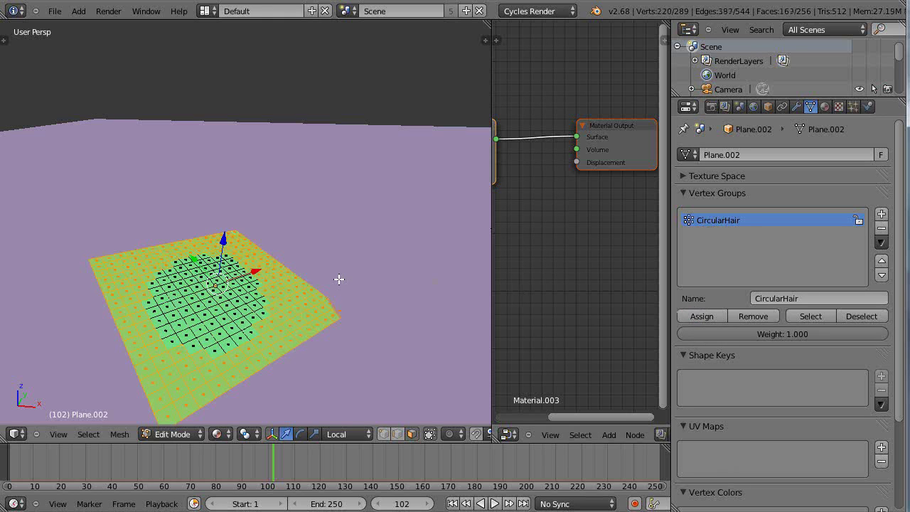
left_click(795, 334)
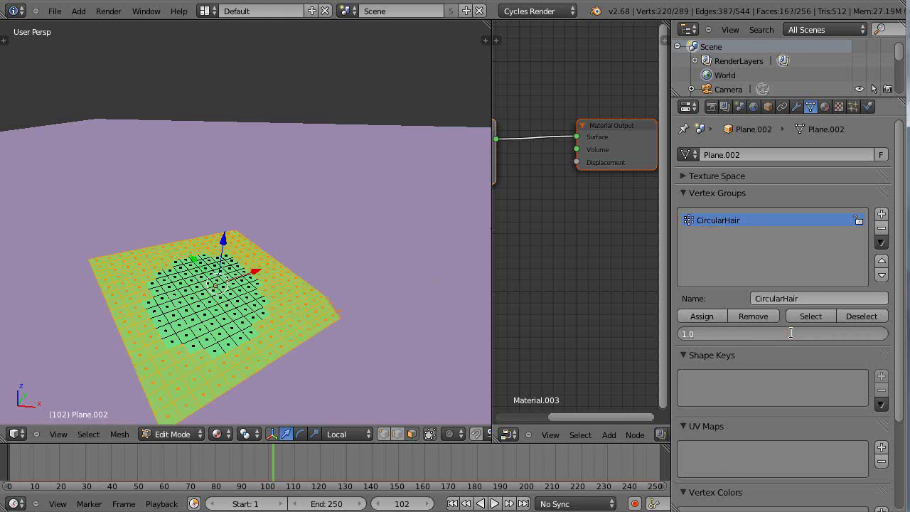
type("0")
key("Return")
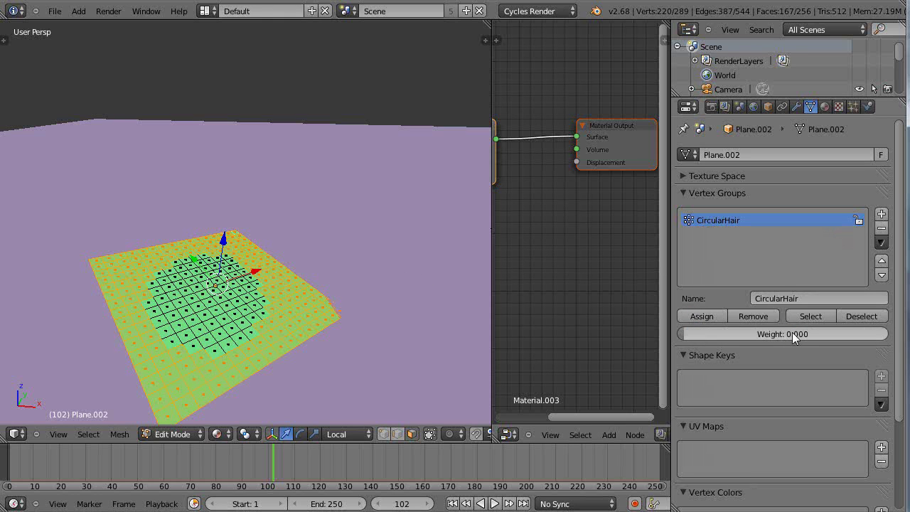
left_click(710, 317)
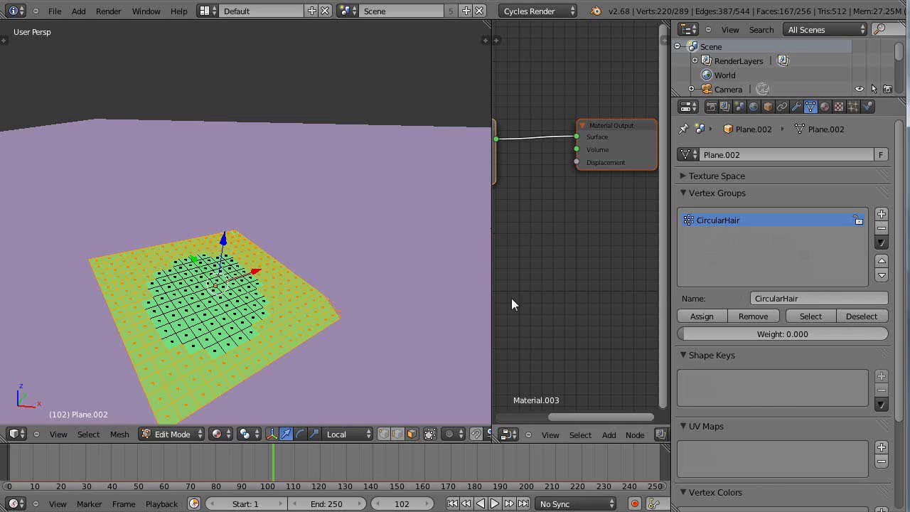
Add a vertex group named ZeroGroup and assign the outer vertices to it
left_click(881, 213)
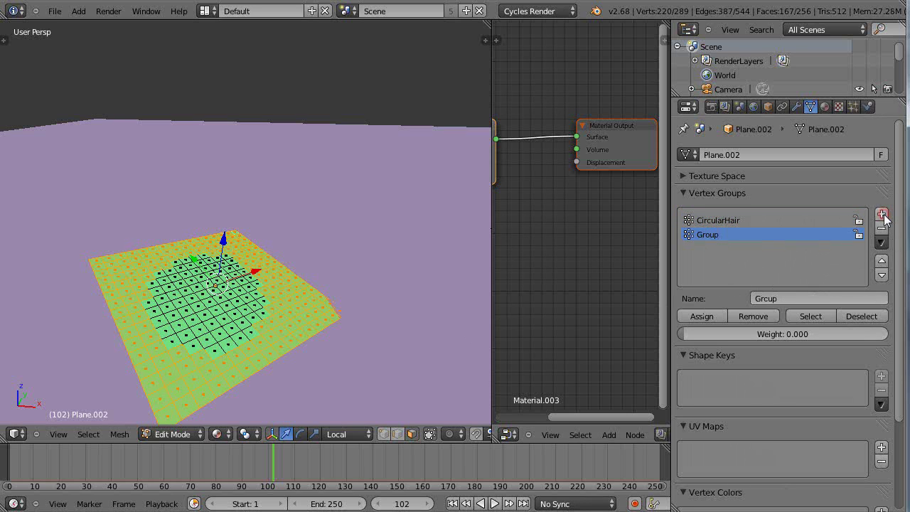
left_click(797, 300)
type("AeroGroup")
key("Return")
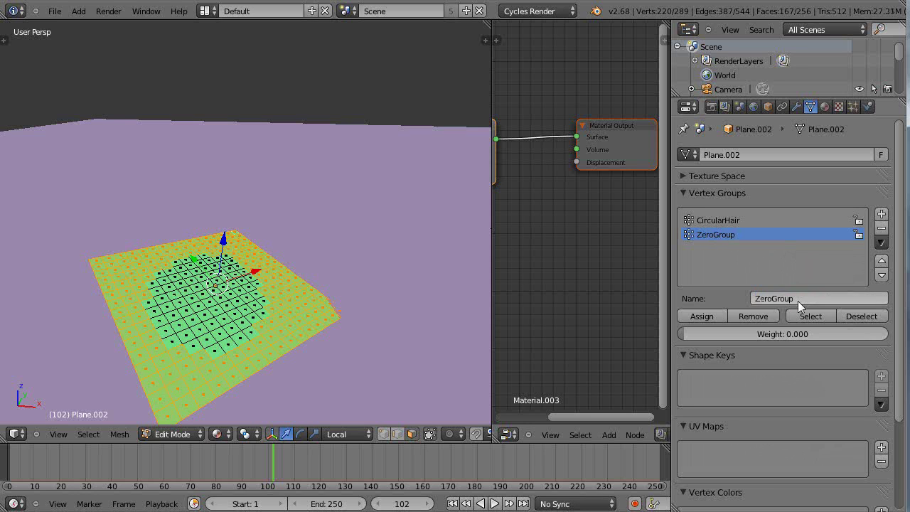
left_click(702, 316)
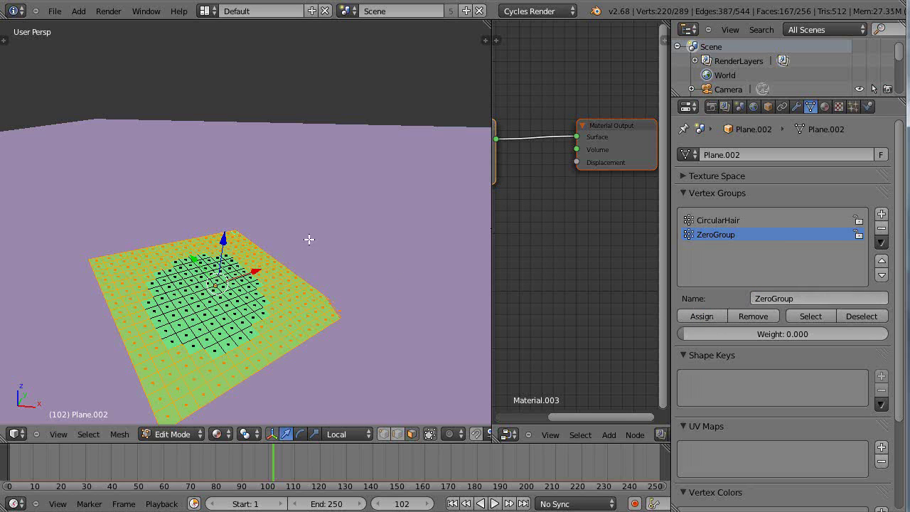
Check ZeroGroup's and CircularHair's vertices by selecting each group in turn
key("a")
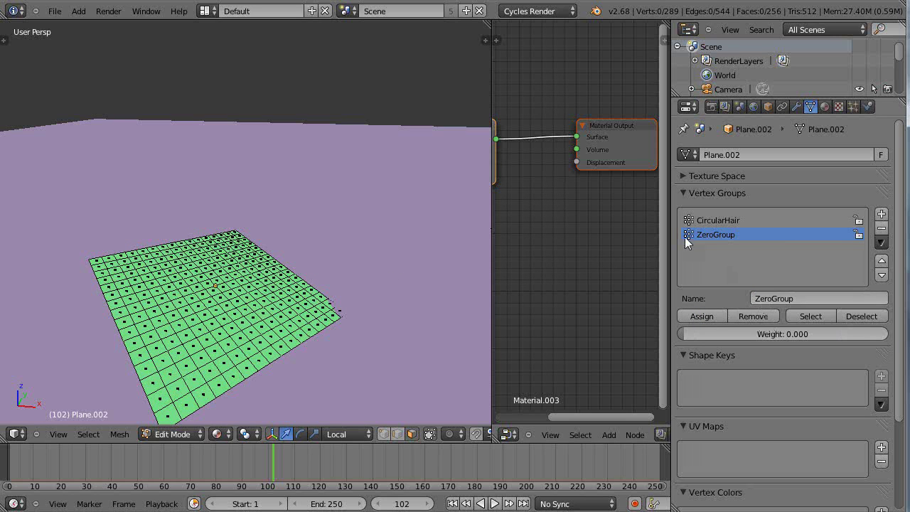
left_click(819, 316)
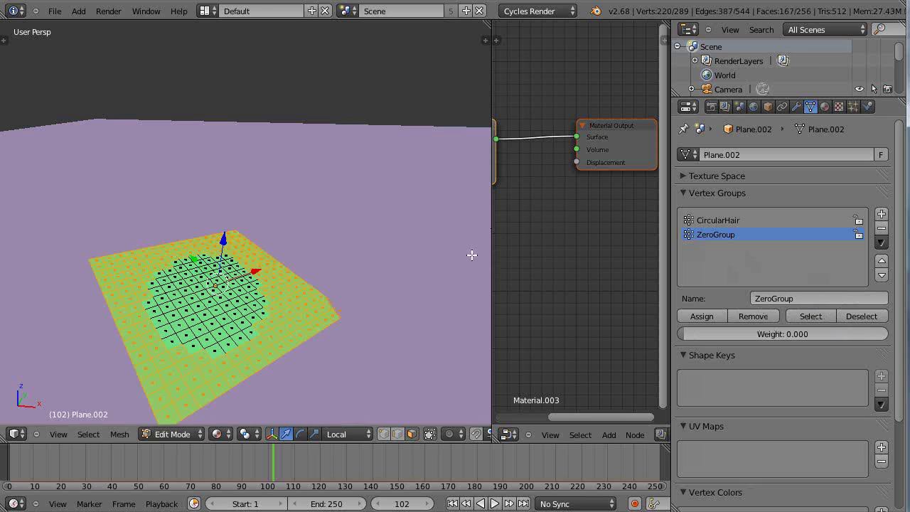
key("a")
left_click(732, 219)
left_click(810, 316)
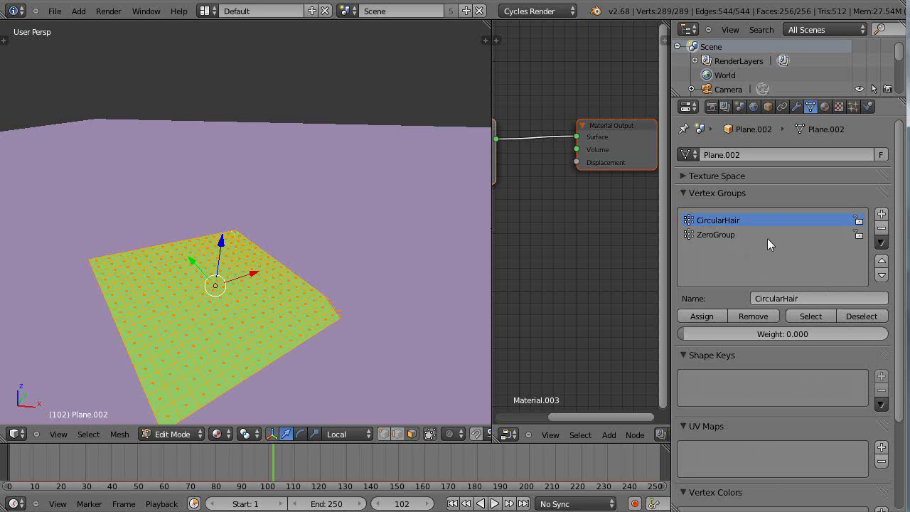
Deselect everything and circle-select a patch of about 120 vertices at the plane's centre
key("a")
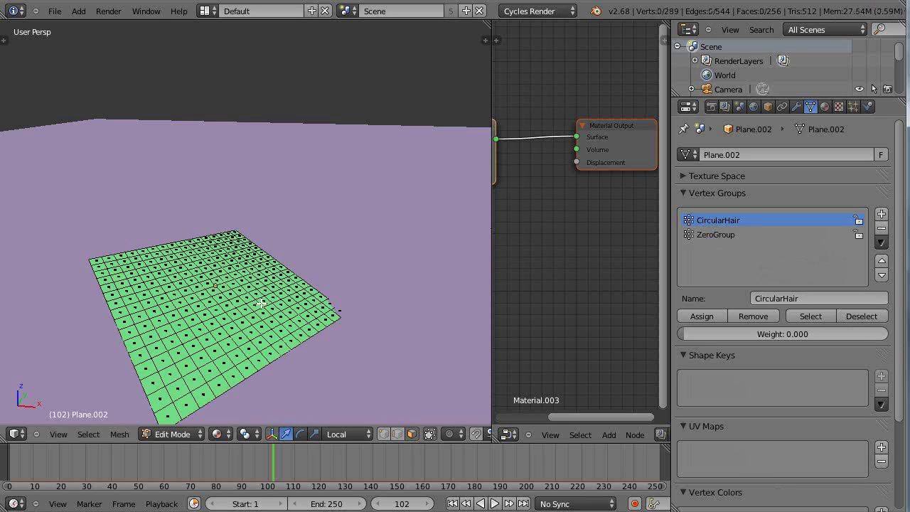
left_click(207, 290)
key("c")
mouse_move(207, 289)
left_mouse_down()
mouse_move(206, 329)
mouse_move(235, 313)
mouse_move(180, 340)
left_mouse_up()
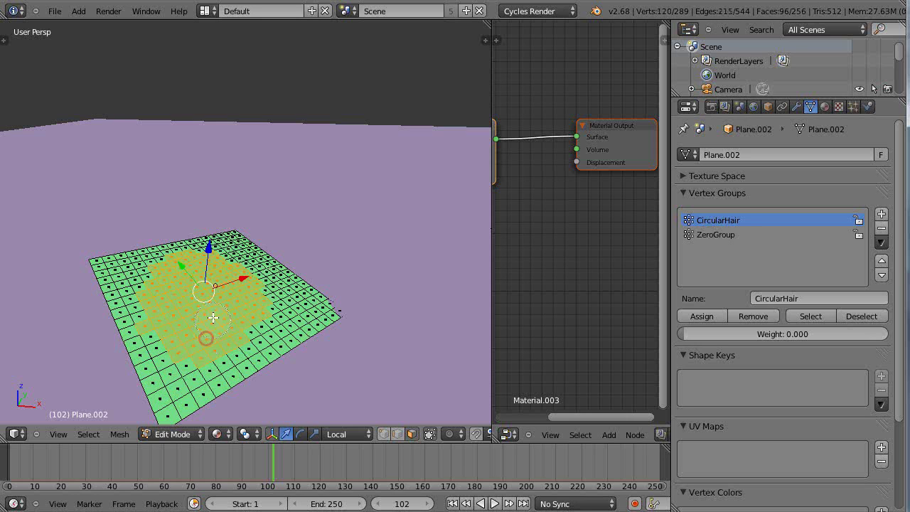
right_click(213, 318)
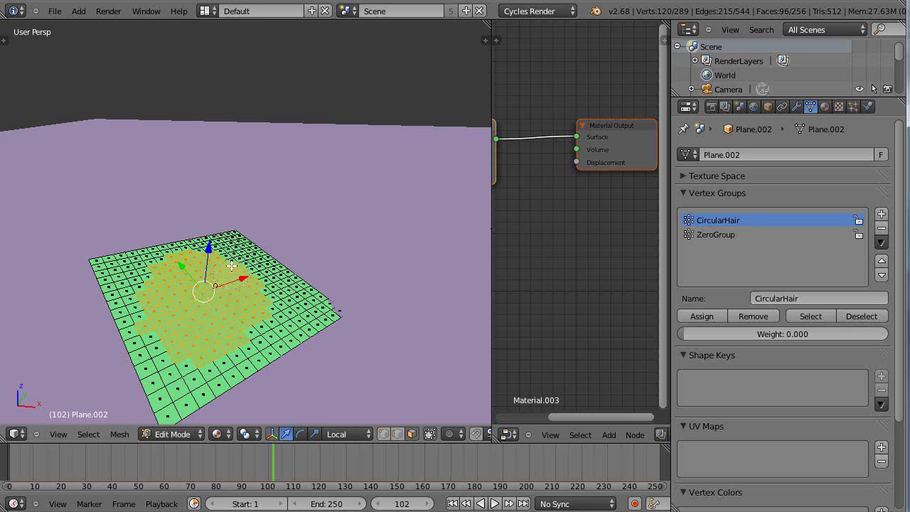
Assign the central vertices to CircularHair at weight 1.0, then deselect and activate ZeroGroup
left_click(783, 337)
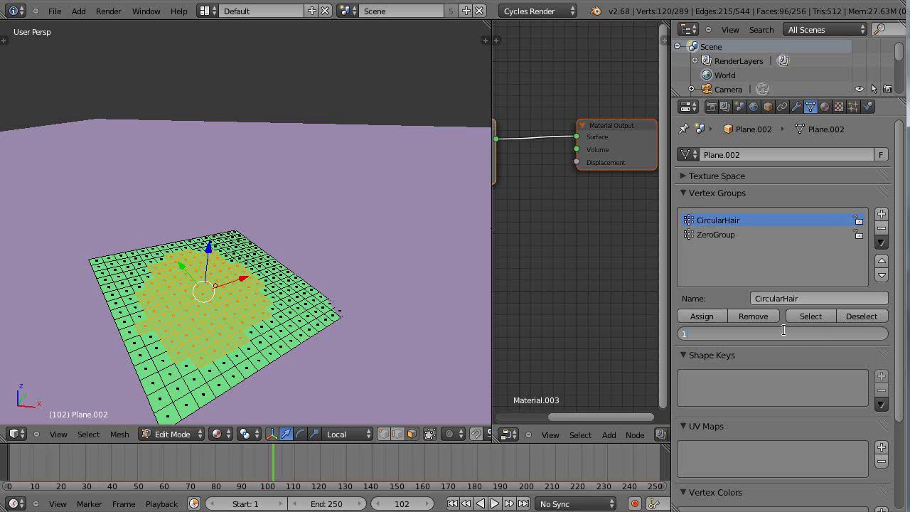
type("1")
key("Return")
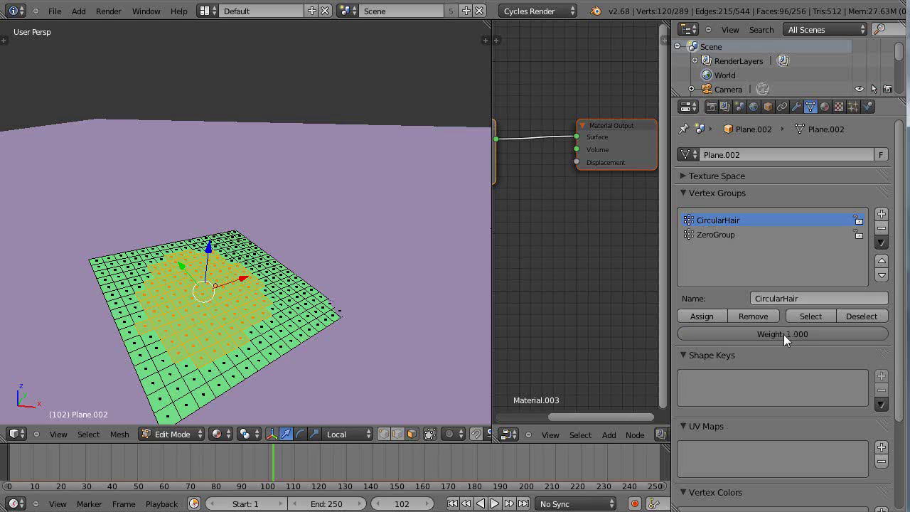
left_click(702, 316)
key("a")
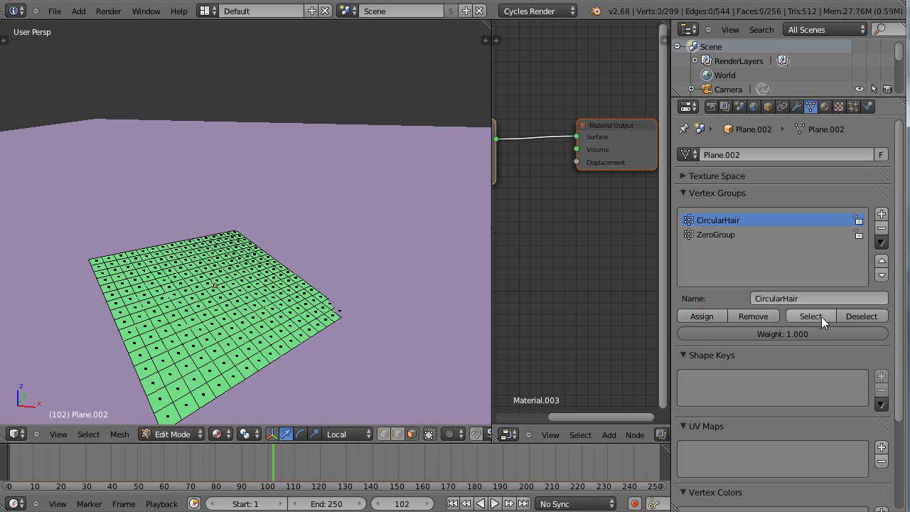
left_click(717, 239)
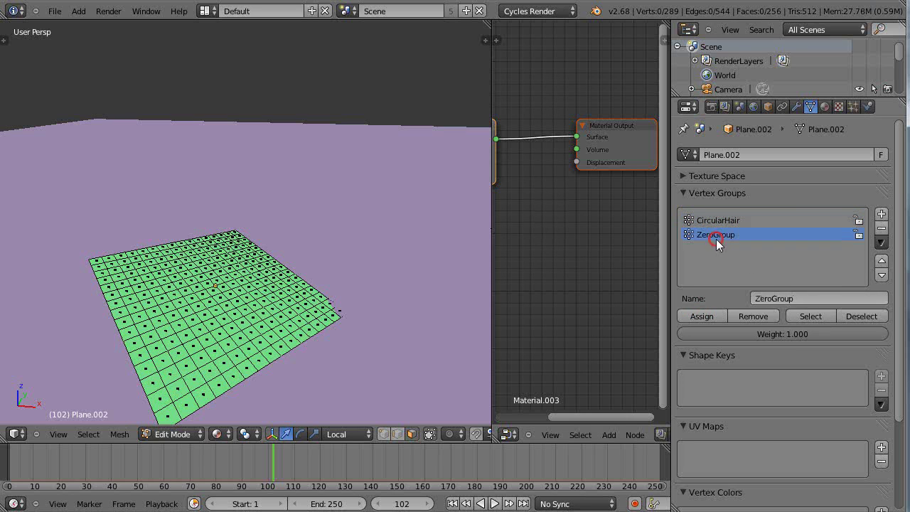
Check the ZeroGroup and CircularHair memberships by selecting each group's vertices
left_click(811, 316)
key("a")
left_click(704, 222)
left_click(815, 315)
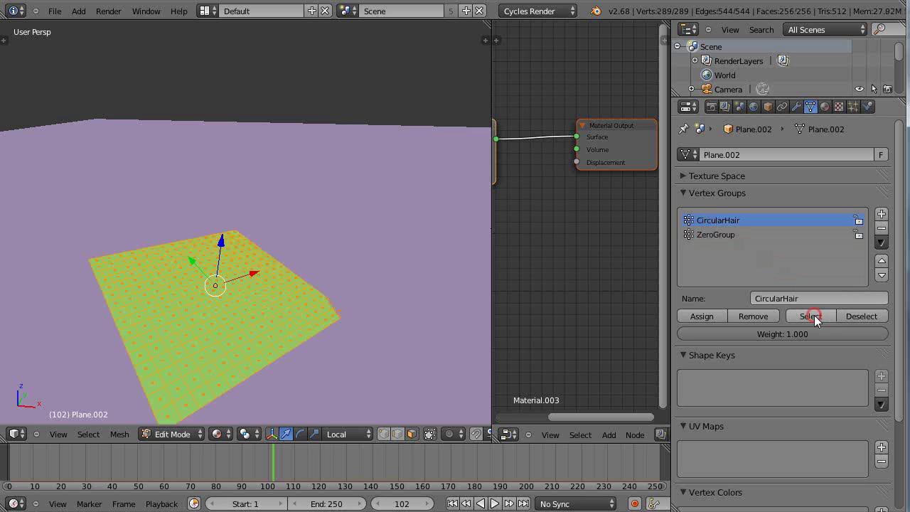
middle_click_drag(396, 329, 406, 313)
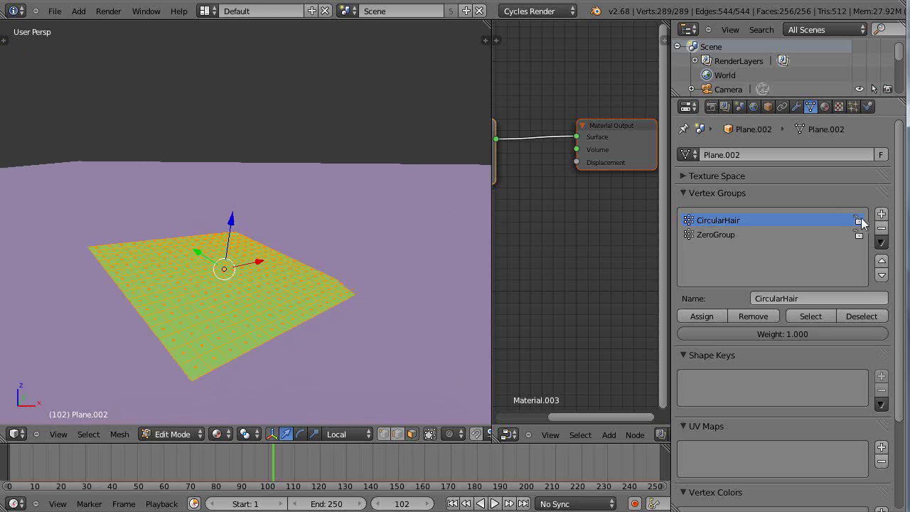
Remove the CircularHair vertex group, reselect ZeroGroup's vertices and add a new vertex group
left_click(882, 228)
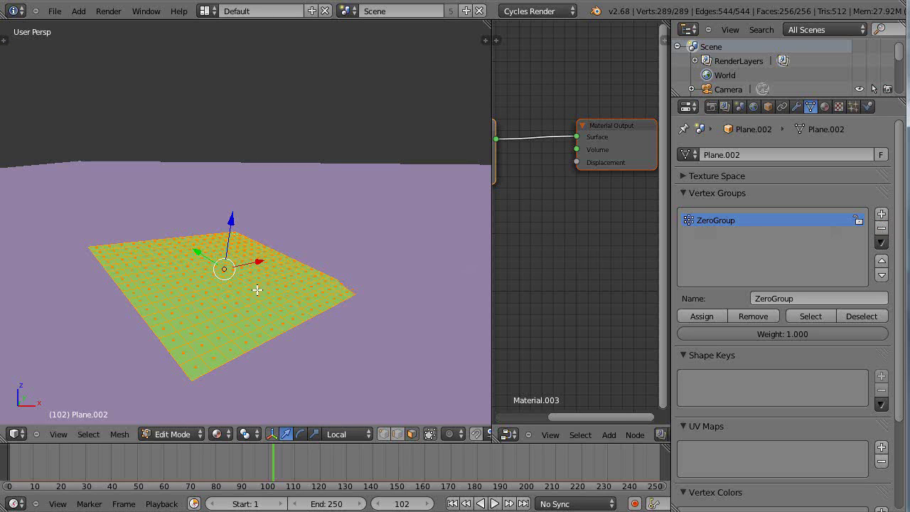
left_click(854, 317)
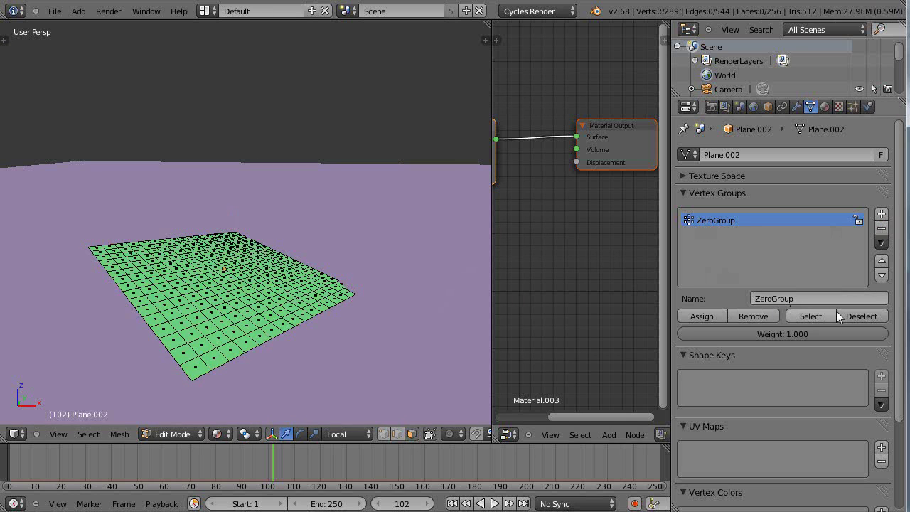
left_click(828, 320)
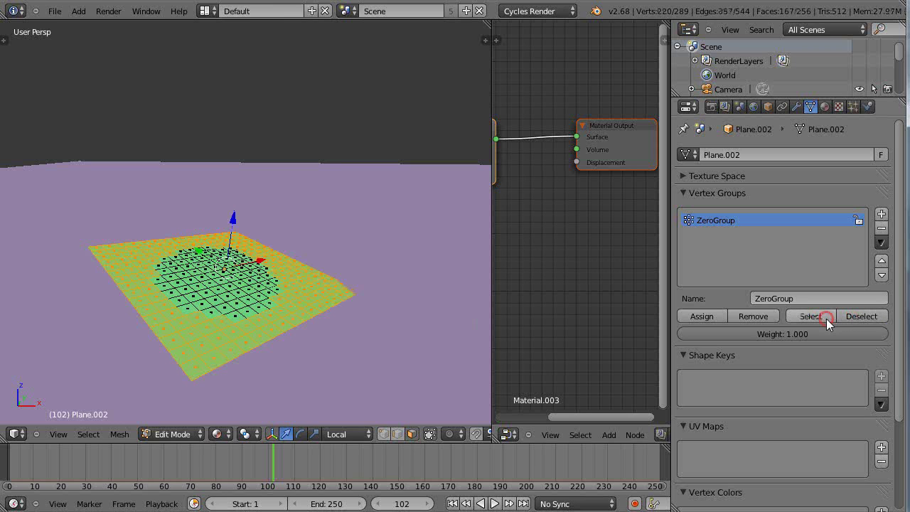
left_click(882, 215)
Name the new group Circular and assign the inverted inner-circle selection to it
left_click(791, 298)
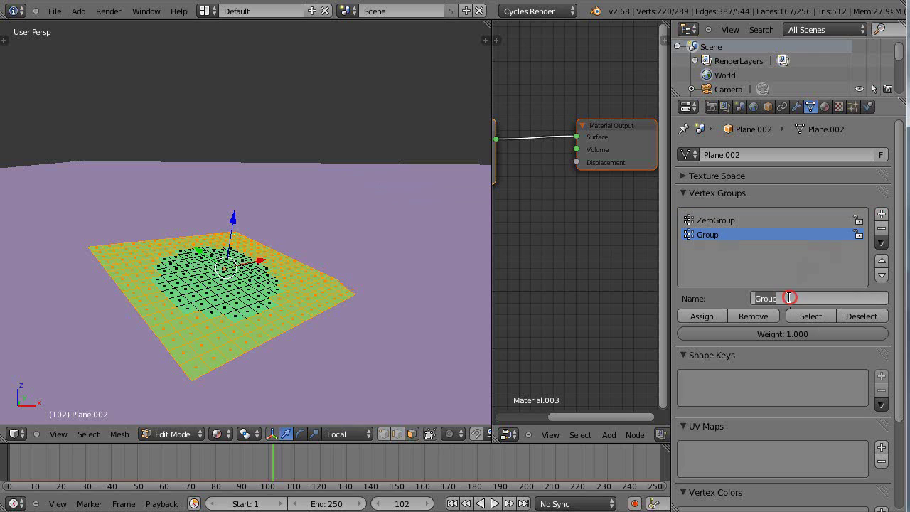
type("Cr")
key("Return")
key("ctrl+i")
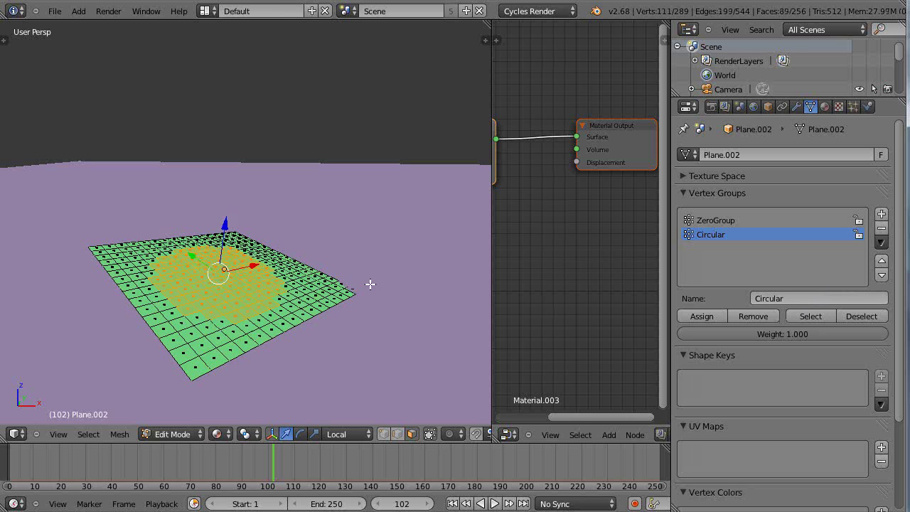
left_click(702, 317)
key("a")
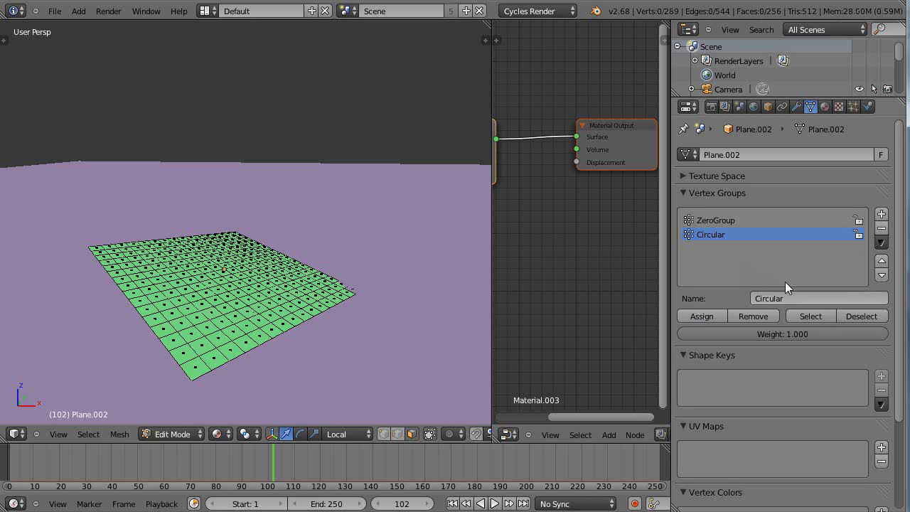
Verify the Circular and ZeroGroup memberships with Select, leaving nothing selected
left_click(811, 317)
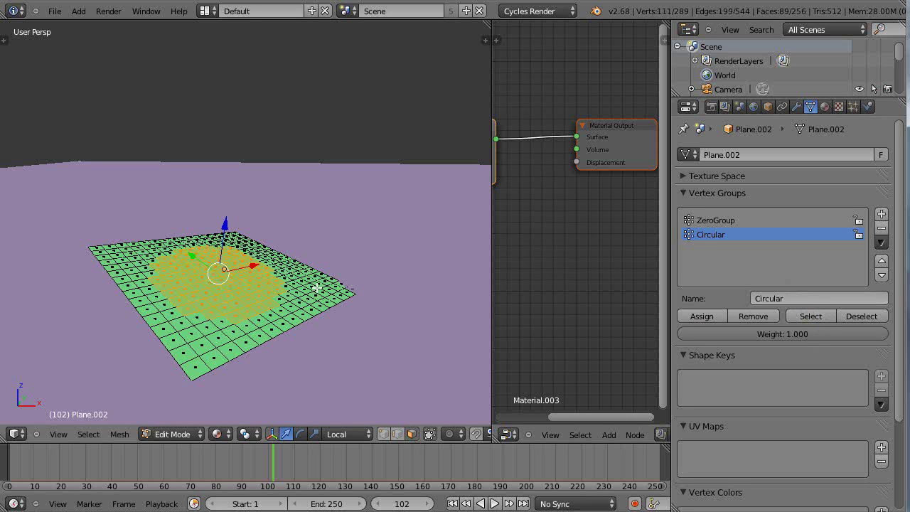
key("a")
left_click(727, 223)
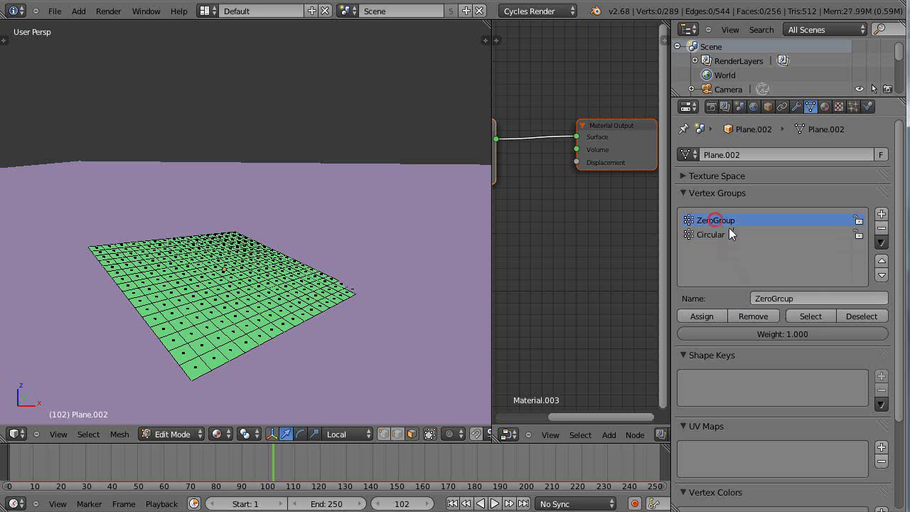
left_click(814, 316)
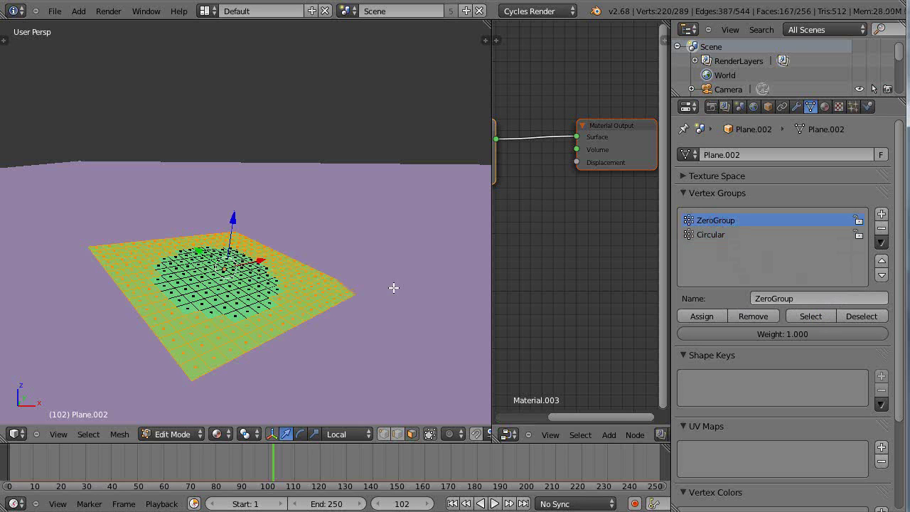
key("a")
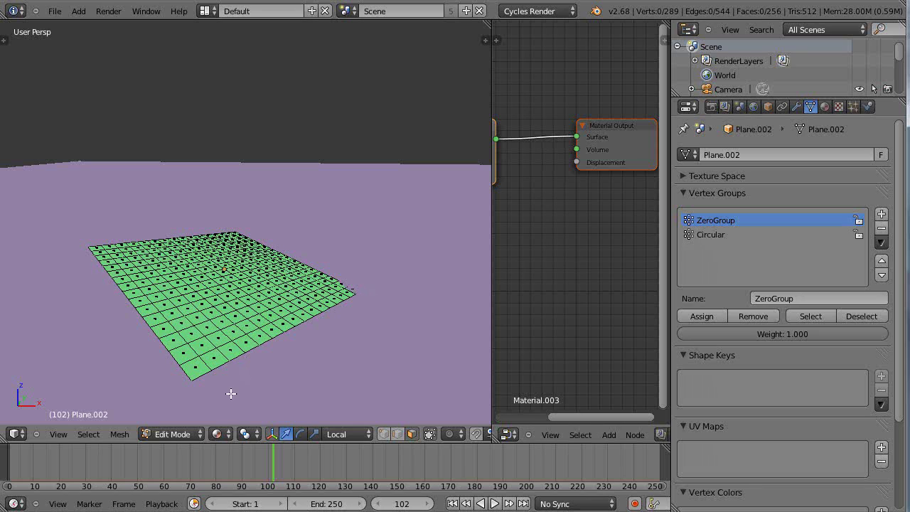
Switch the plane to Object Mode and zoom out to see all the hair
left_click(174, 434)
left_click(182, 415)
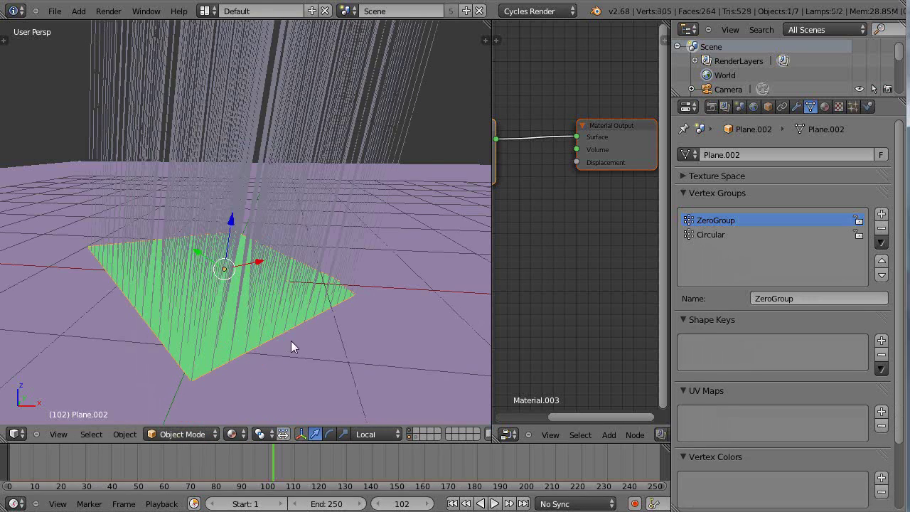
middle_click_drag(291, 340, 315, 351)
scroll(318, 311, "down", 3)
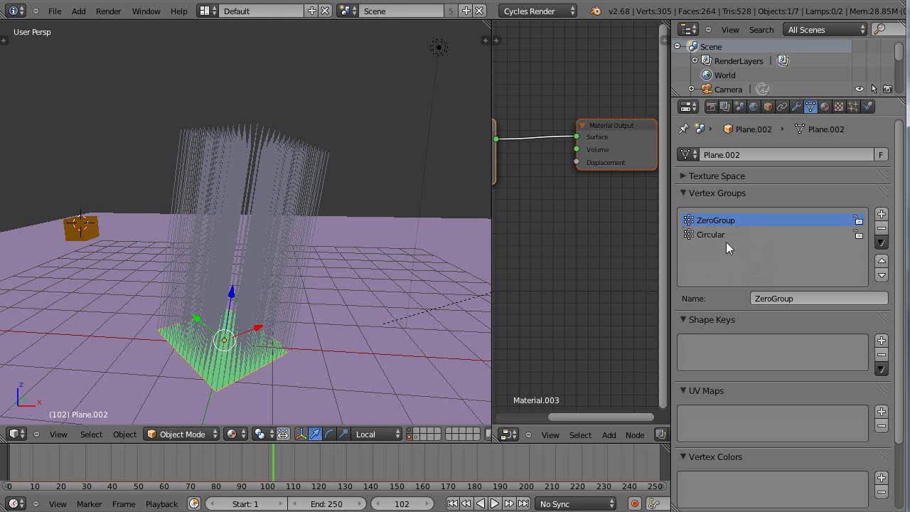
Set the hair's Density vertex group to Circular, briefly trying ZeroGroup first
left_click(854, 106)
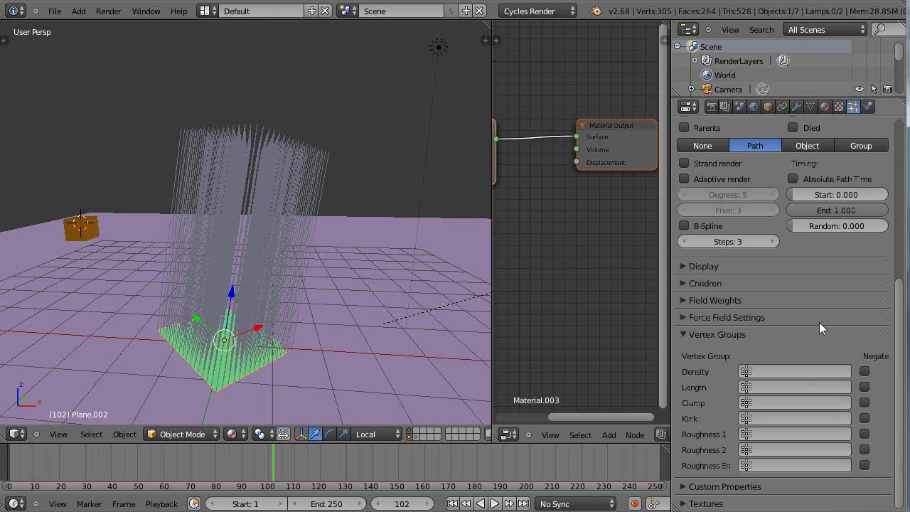
left_click(771, 376)
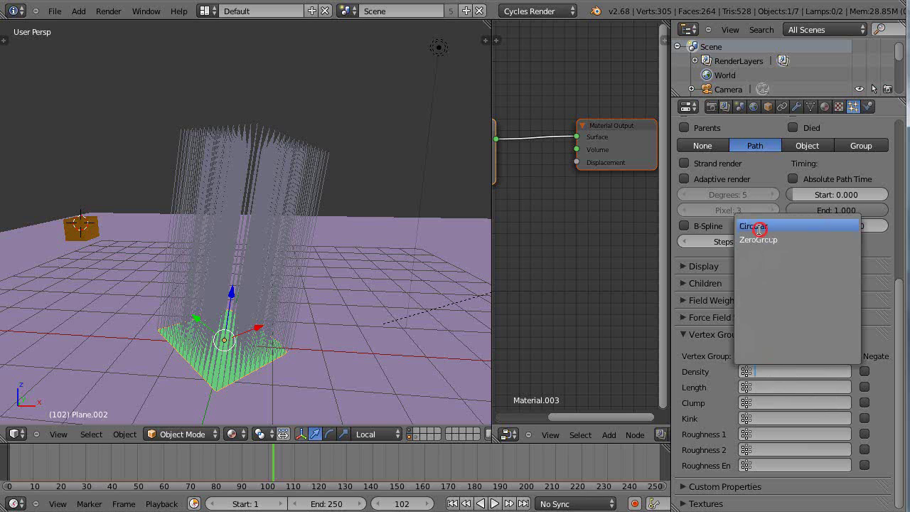
left_click(760, 227)
middle_click_drag(279, 368, 317, 342)
left_click(813, 372)
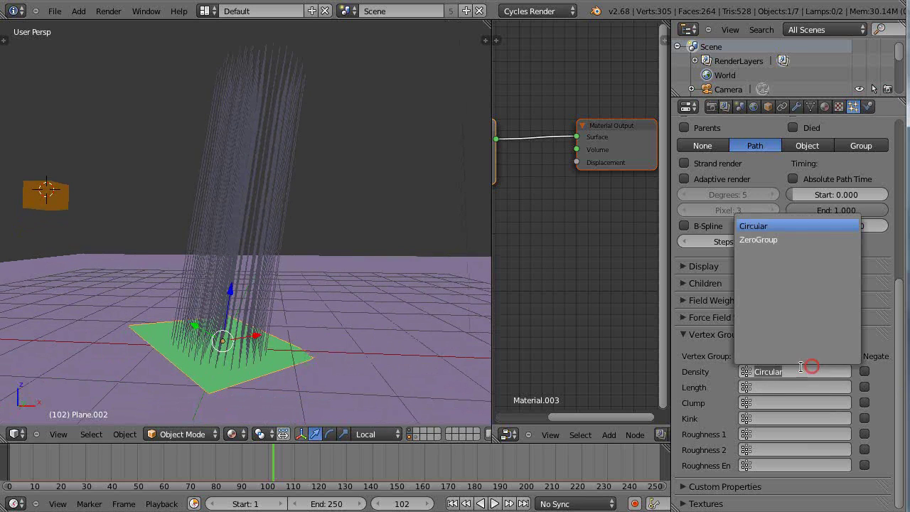
left_click(766, 239)
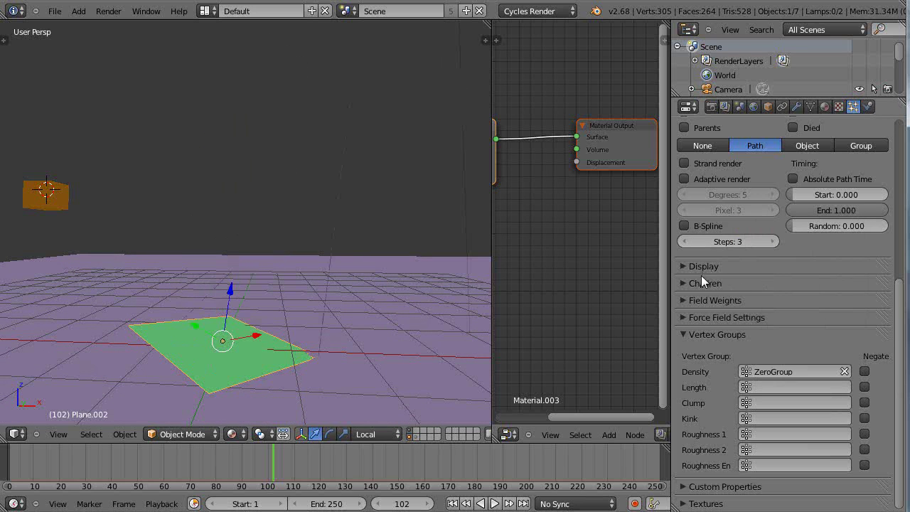
left_click(802, 372)
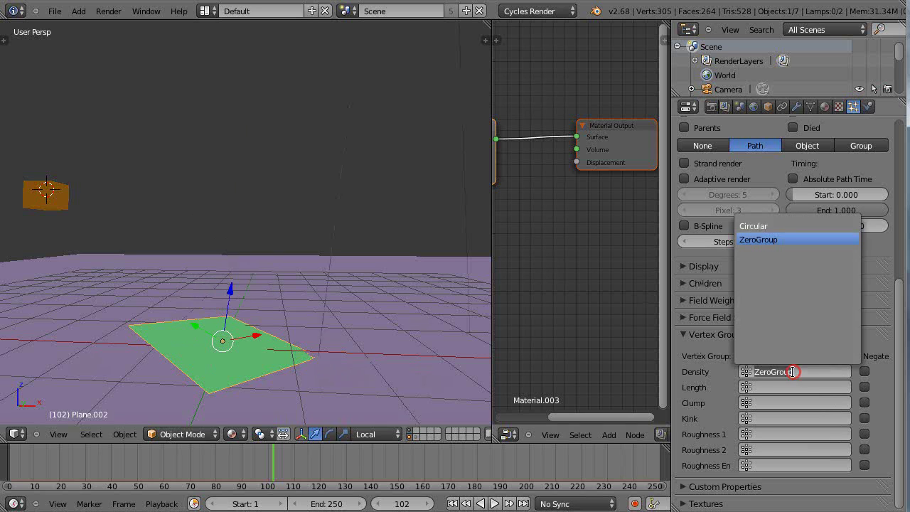
left_click(762, 226)
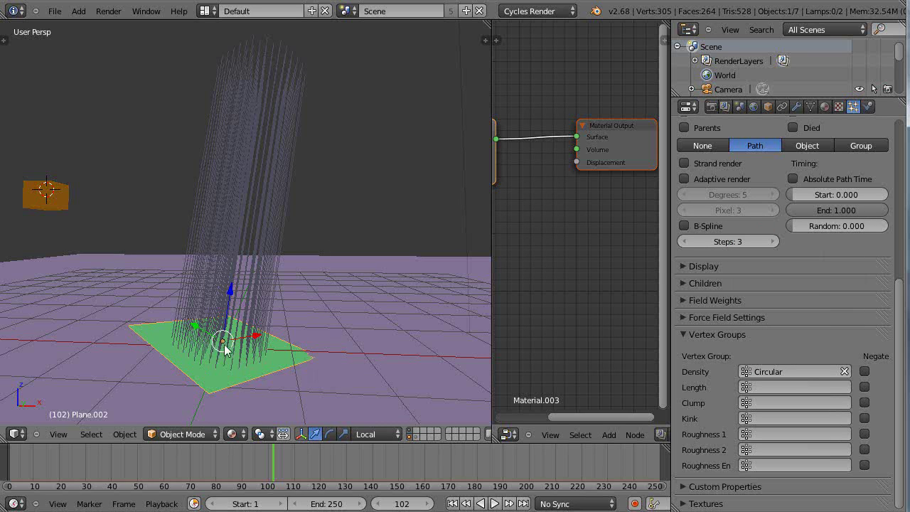
Widen the node editor and collapse the particle Vertex Groups panel
middle_click_drag(296, 325, 308, 323)
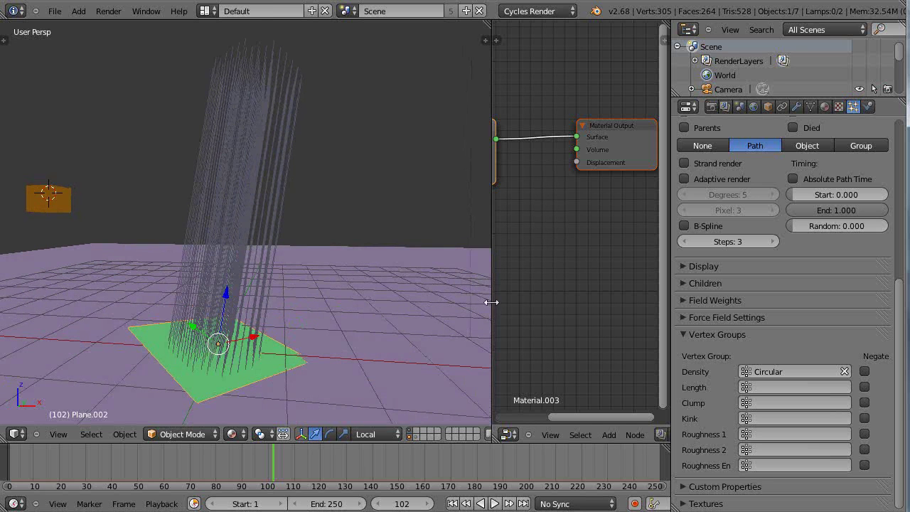
left_click_drag(490, 305, 279, 334)
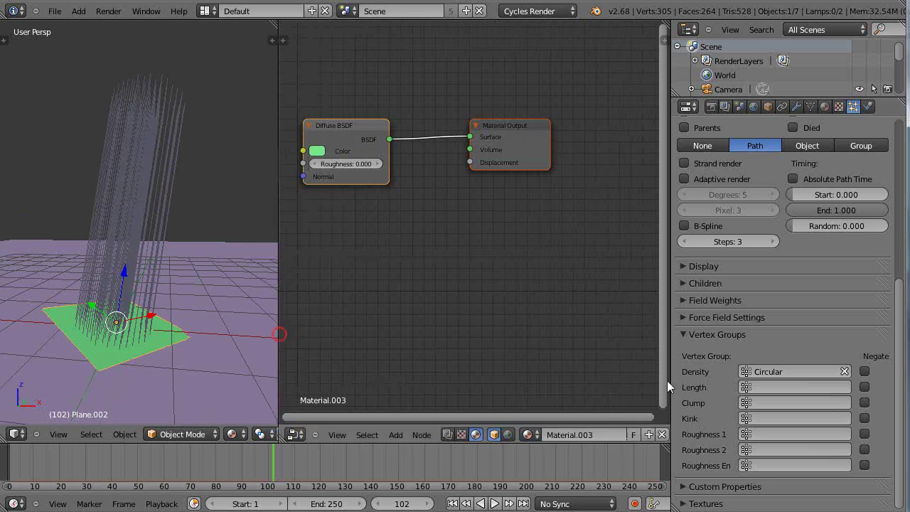
left_click(680, 335)
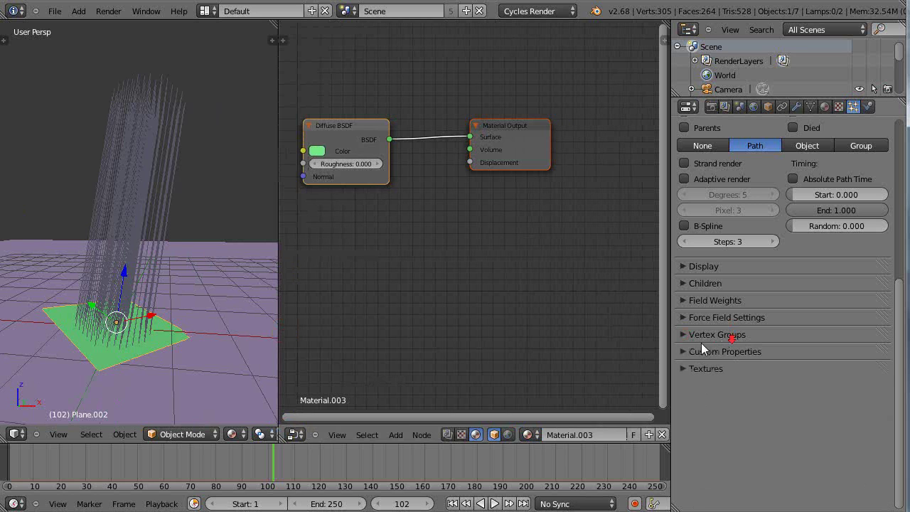
Enable Strand render in the hair particle Render panel
scroll(722, 344, "up", 4)
scroll(721, 345, "up", 3)
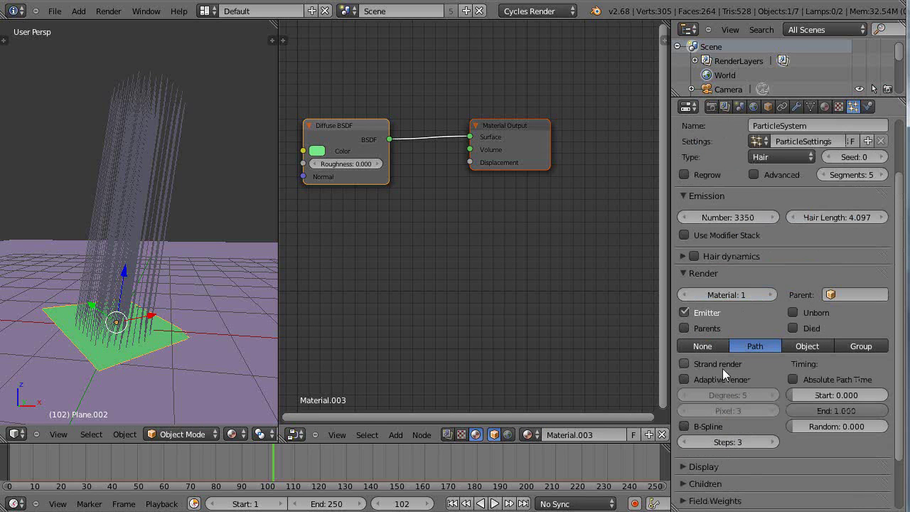
left_click(685, 364)
scroll(780, 348, "down", 2)
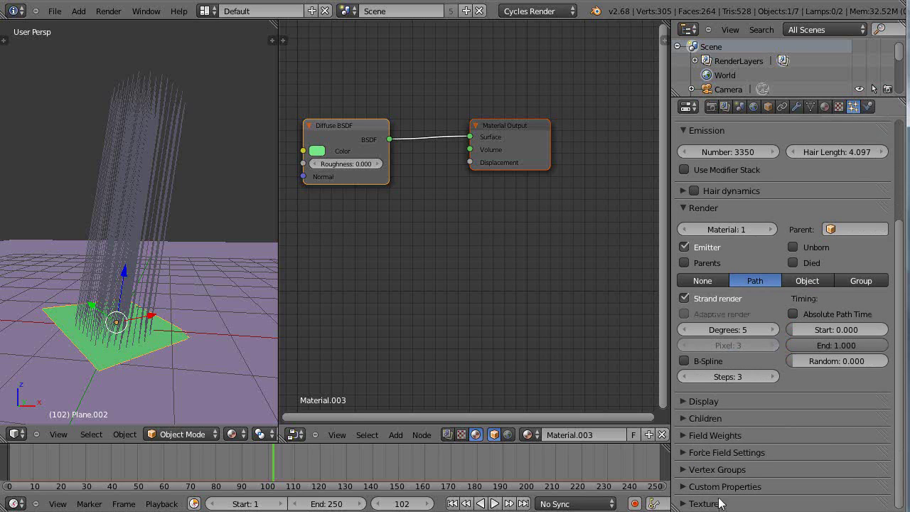
Set the Cycles render Feature Set to Experimental
left_click(712, 107)
scroll(840, 313, "up", 8)
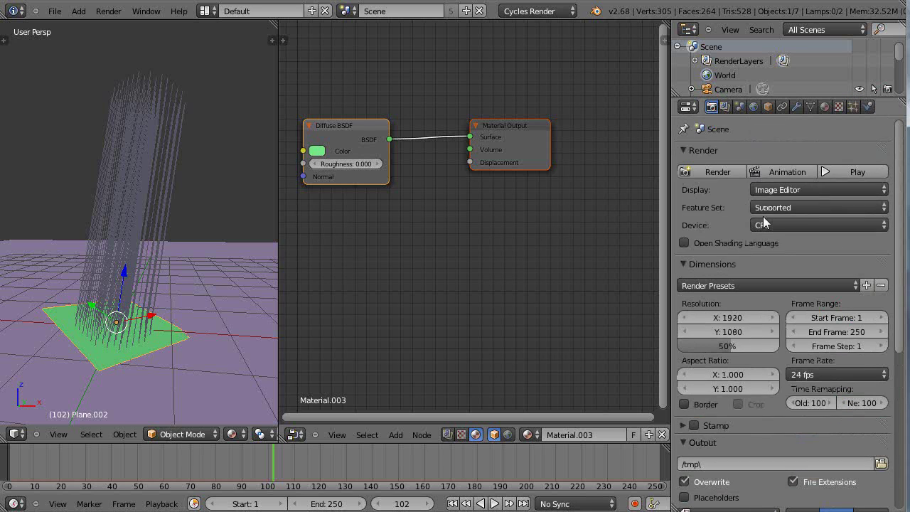
left_click(782, 208)
left_click(778, 178)
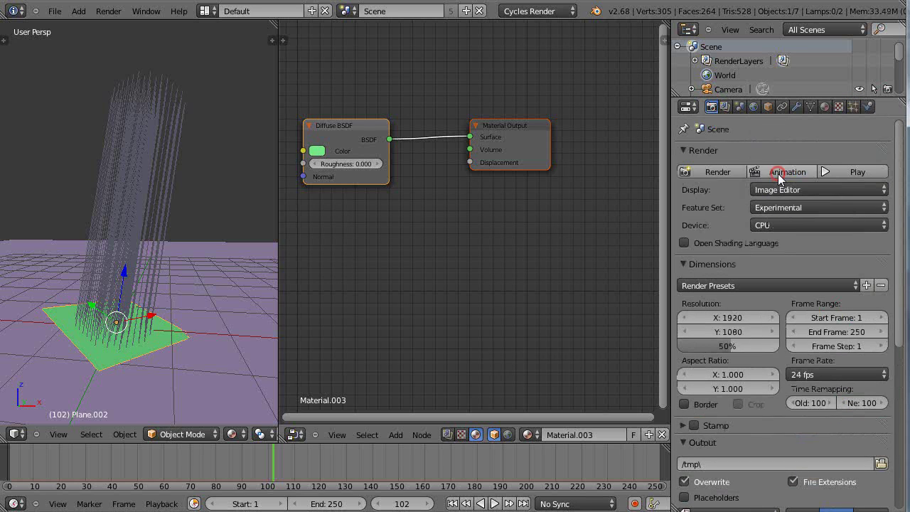
left_click(854, 106)
scroll(800, 304, "down", 4)
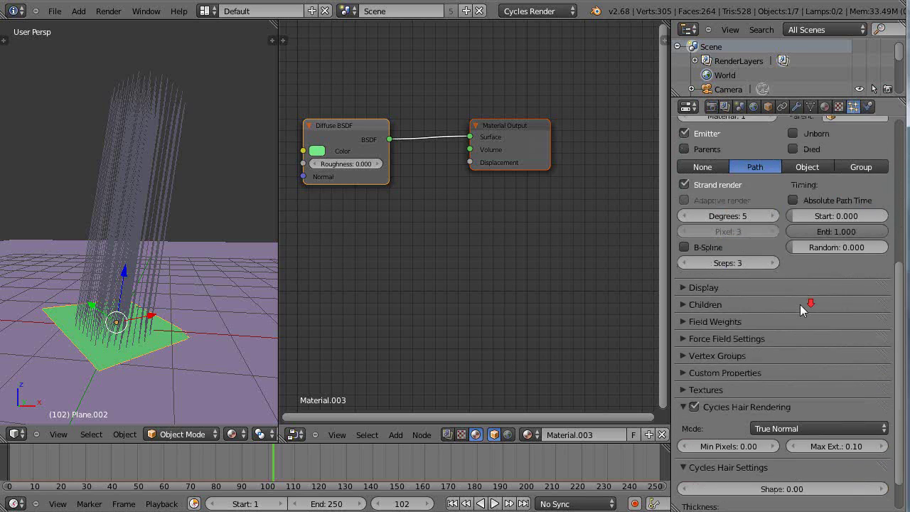
scroll(800, 305, "down", 2)
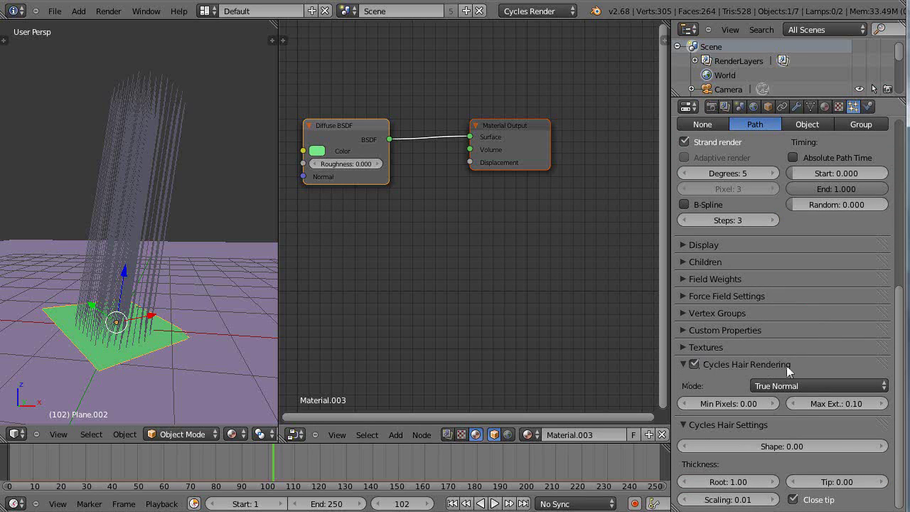
left_click(755, 483)
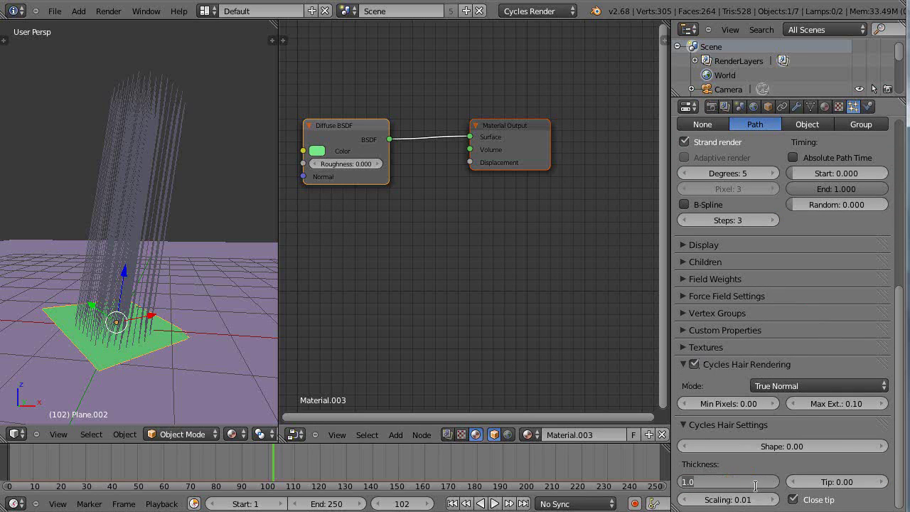
Set the Cycles hair Root thickness to 0.03 and Tip thickness to 0.02
key("BackSpace")
type(".03")
key("Return")
left_click(846, 482)
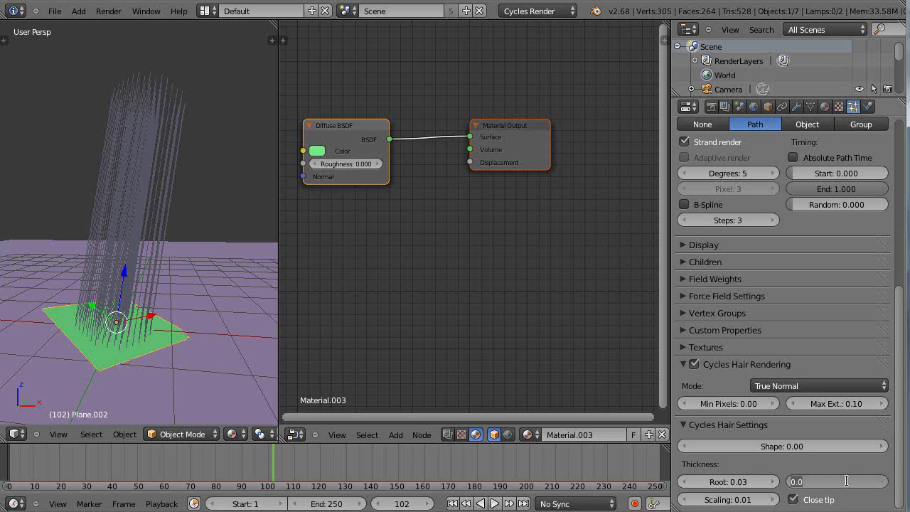
type(".0")
key("Return")
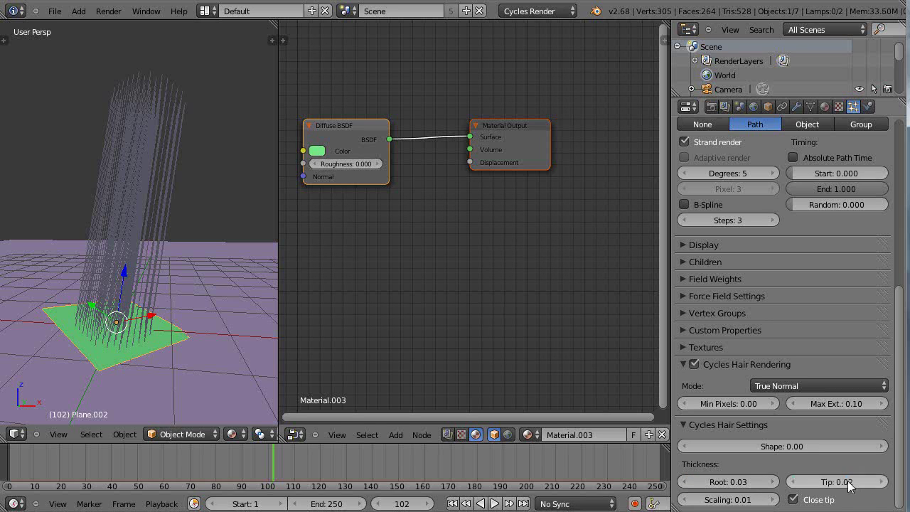
Set the hair shape Mode to Ribbons and raise strand Degrees to 10
left_click(780, 387)
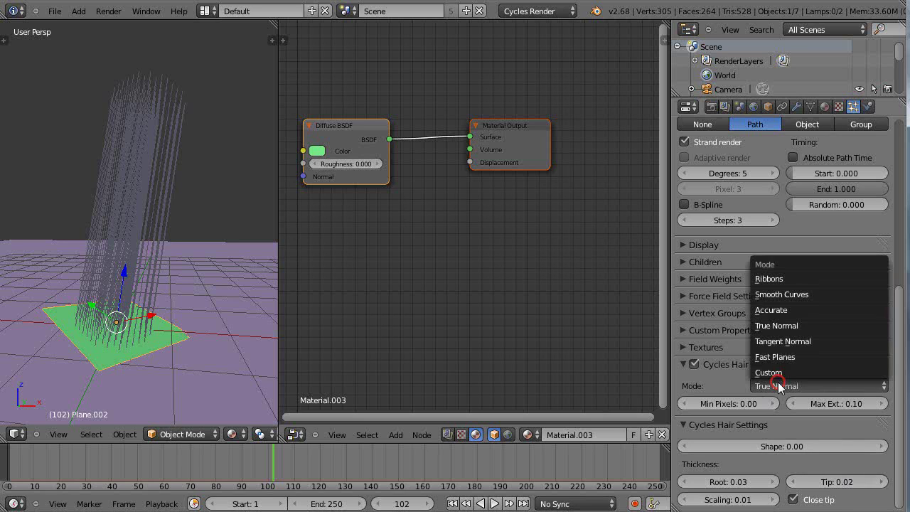
left_click(770, 279)
scroll(760, 337, "up", 4)
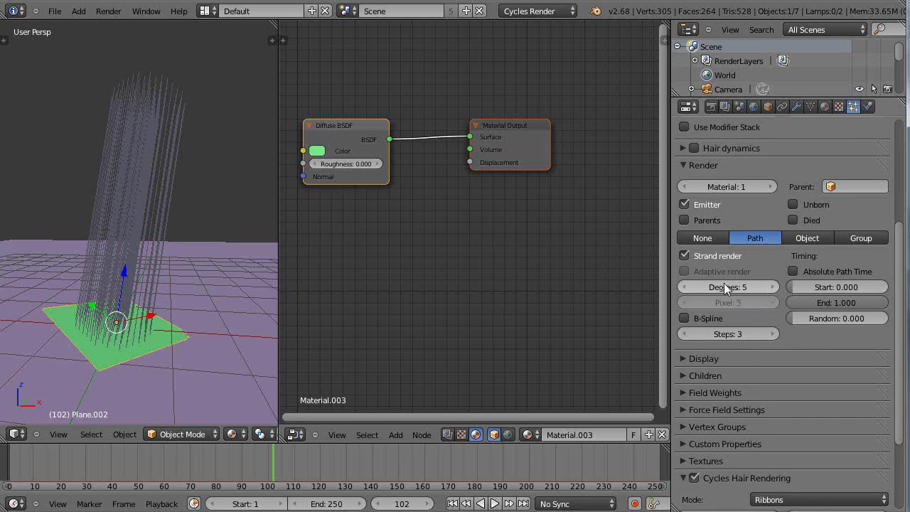
left_click(775, 287)
left_click(775, 287)
left_click(775, 287)
left_click(775, 287)
left_click(774, 287)
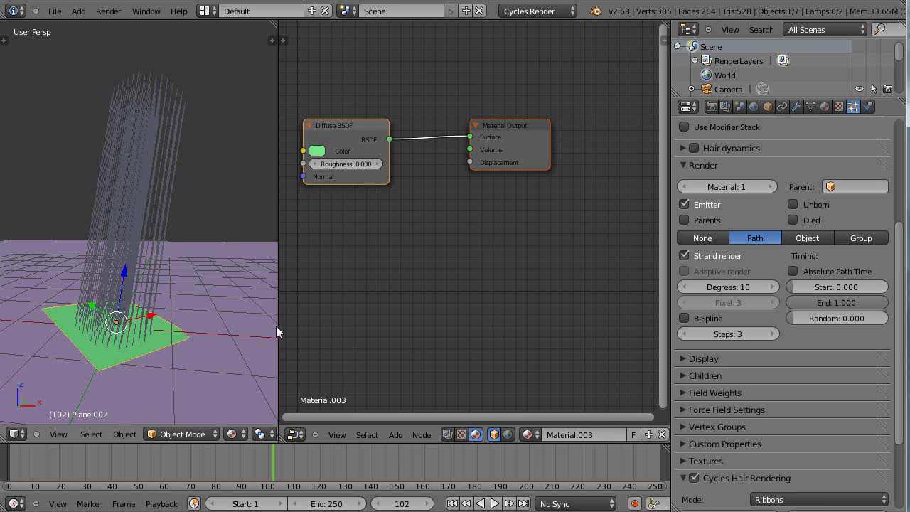
left_click_drag(278, 326, 419, 327)
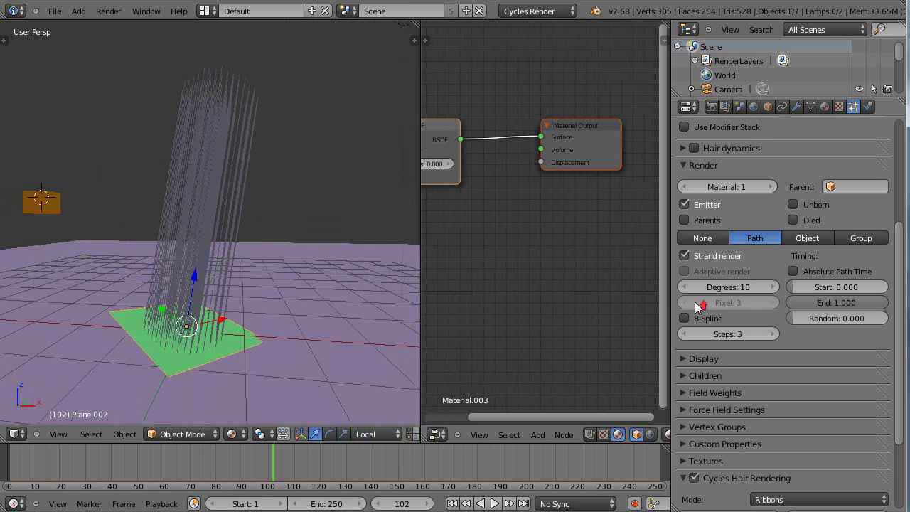
Widen the node editor and move Material.003's Material Output and Diffuse BSDF nodes apart
scroll(695, 301, "up", 3)
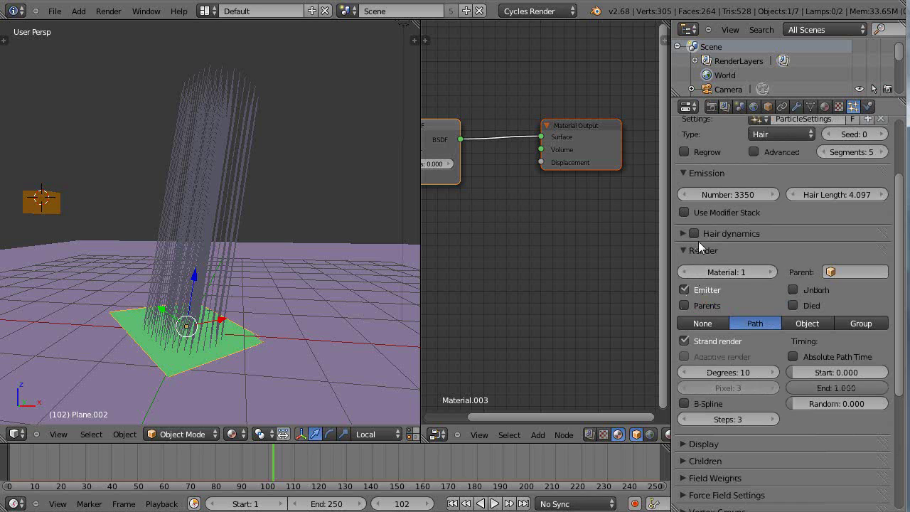
scroll(700, 246, "up", 3)
scroll(777, 279, "up", 1)
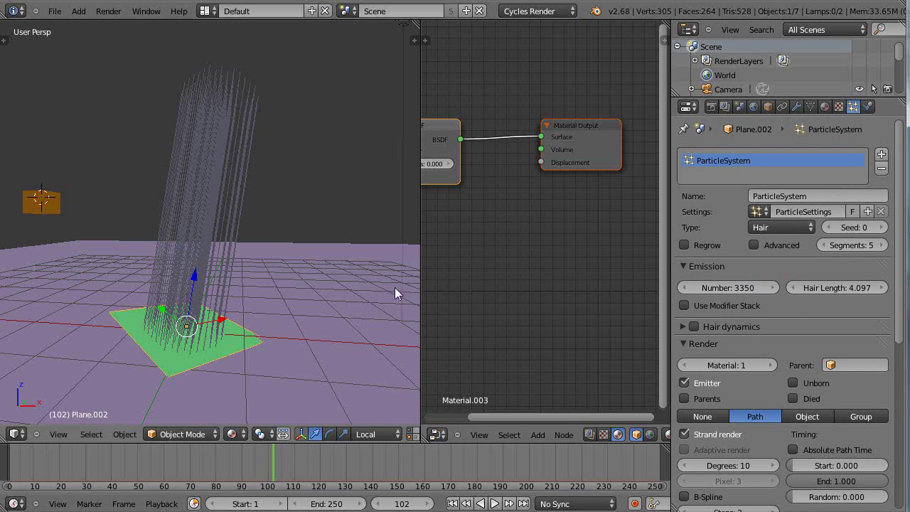
left_click_drag(420, 302, 304, 323)
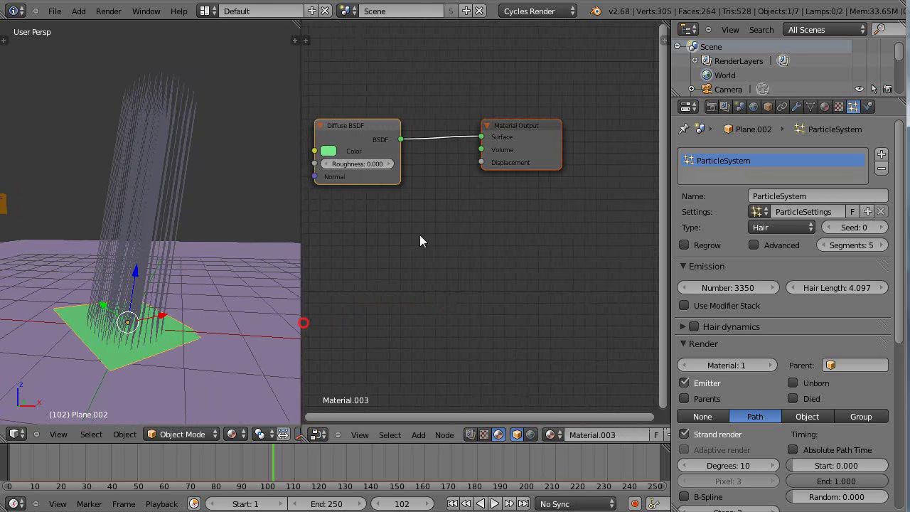
left_click_drag(515, 125, 571, 210)
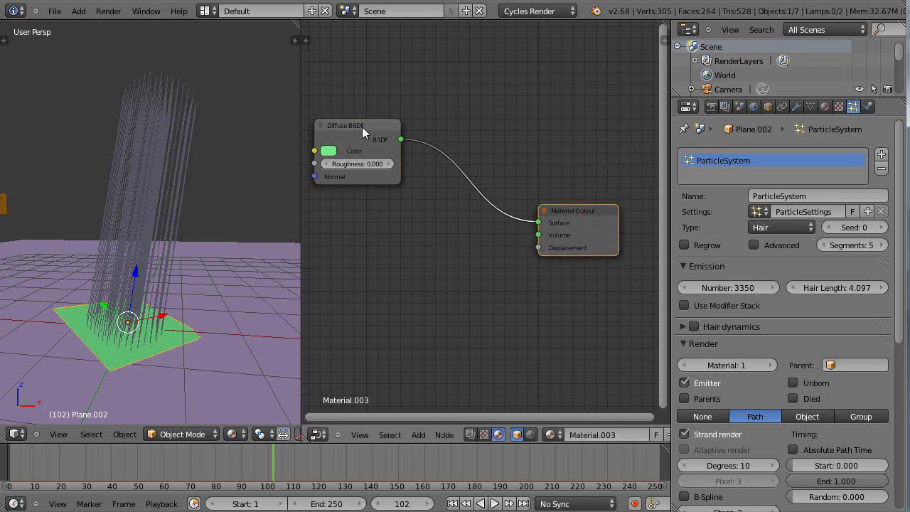
left_click_drag(362, 127, 458, 121)
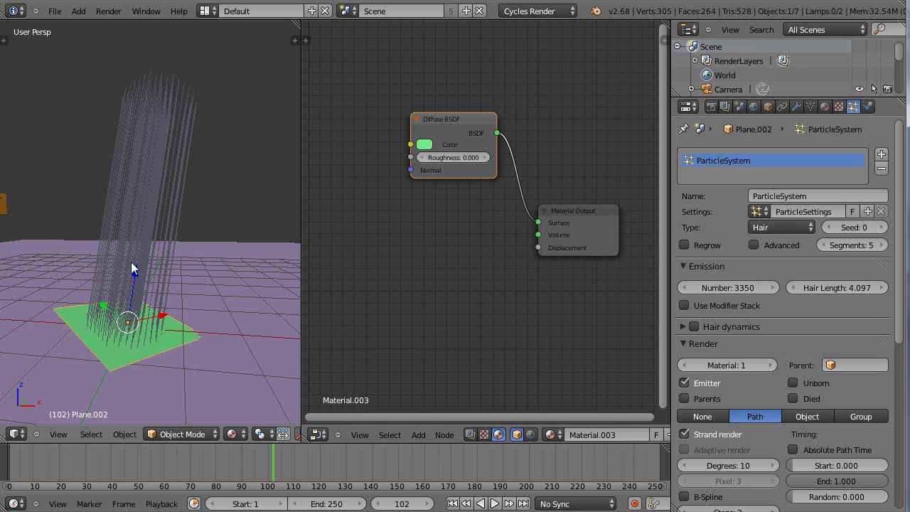
Add a second slot with new Material.005 and make its diffuse colour pink (0.800, 0.068, 0.180)
scroll(132, 302, "down", 3)
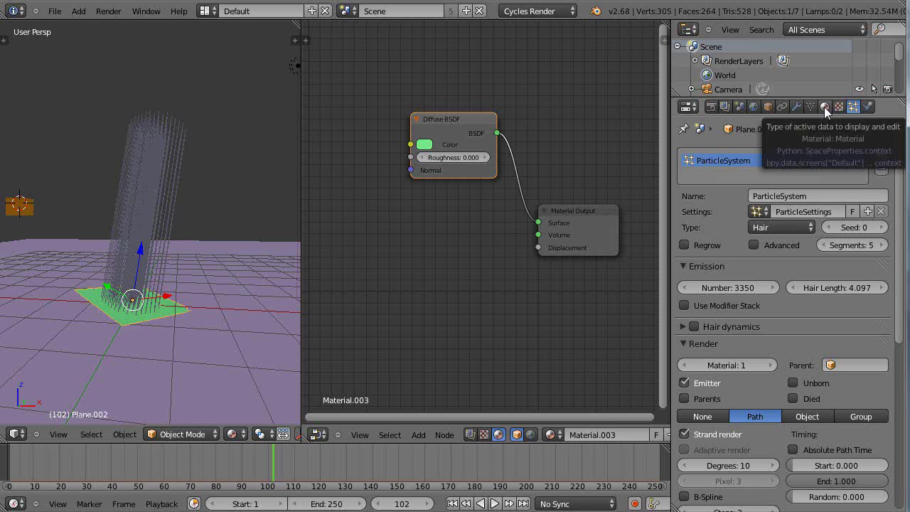
left_click(824, 107)
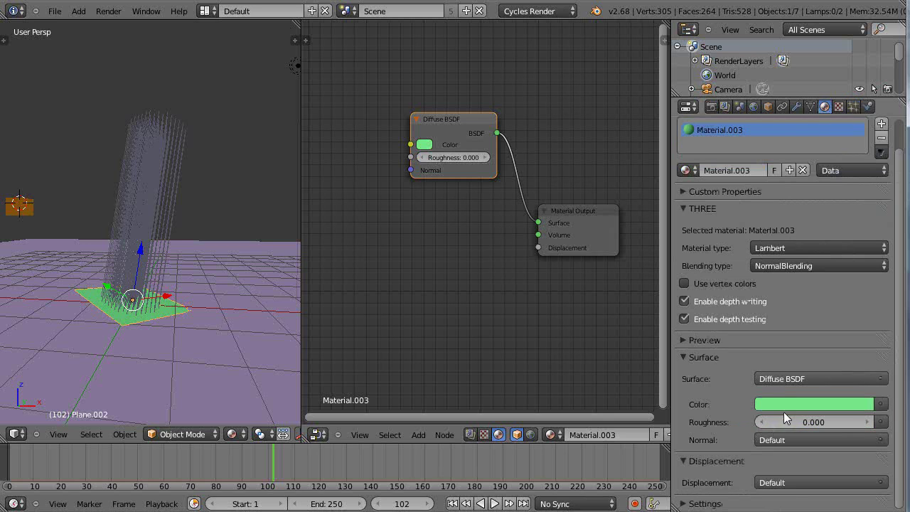
left_click(881, 124)
left_click(728, 171)
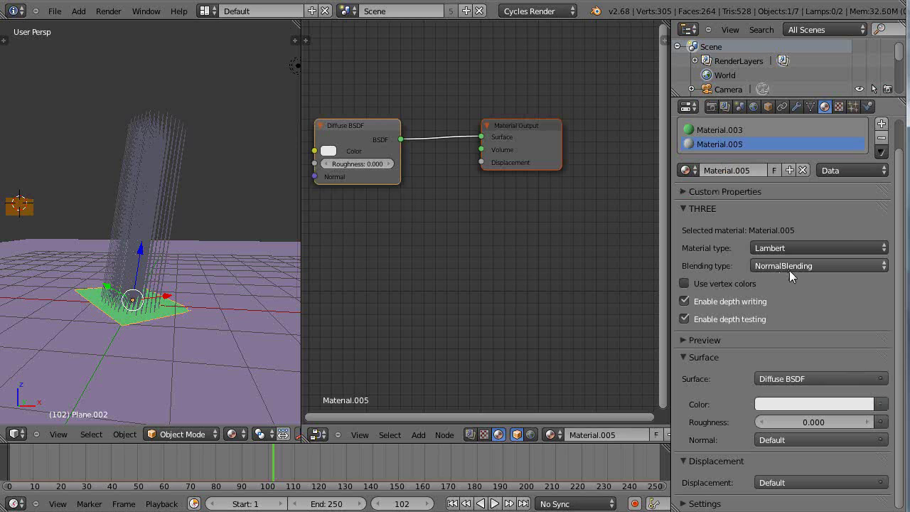
left_click(815, 404)
left_click(804, 295)
left_click_drag(805, 296, 806, 301)
Switch the particle system type to Emitter
left_click(853, 106)
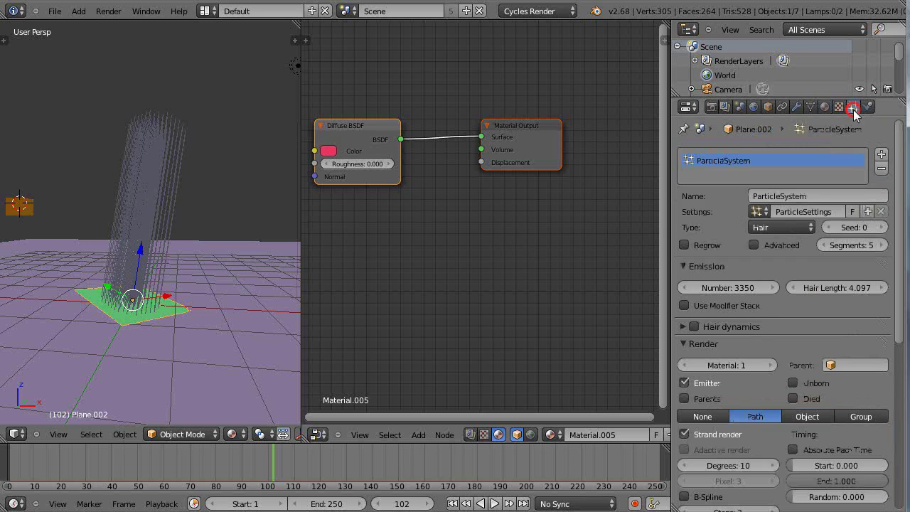
scroll(767, 339, "down", 4)
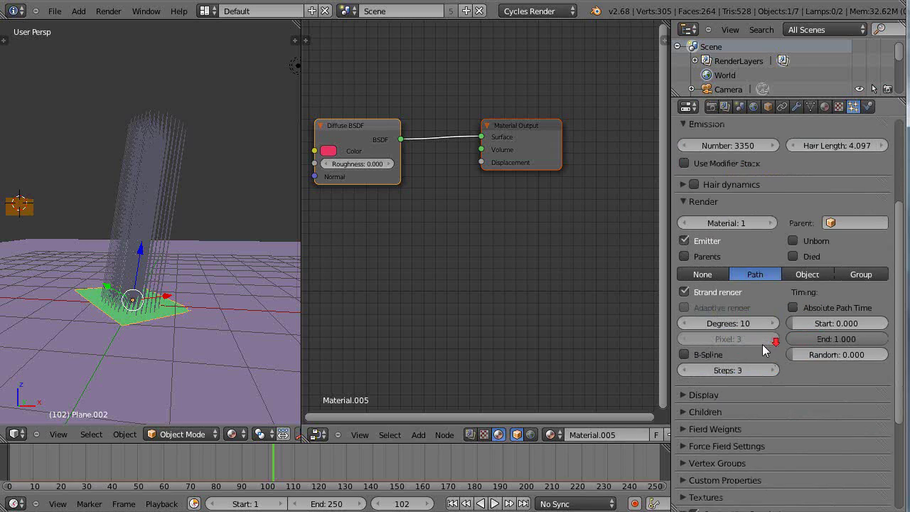
scroll(748, 322, "down", 5)
scroll(748, 323, "down", 2)
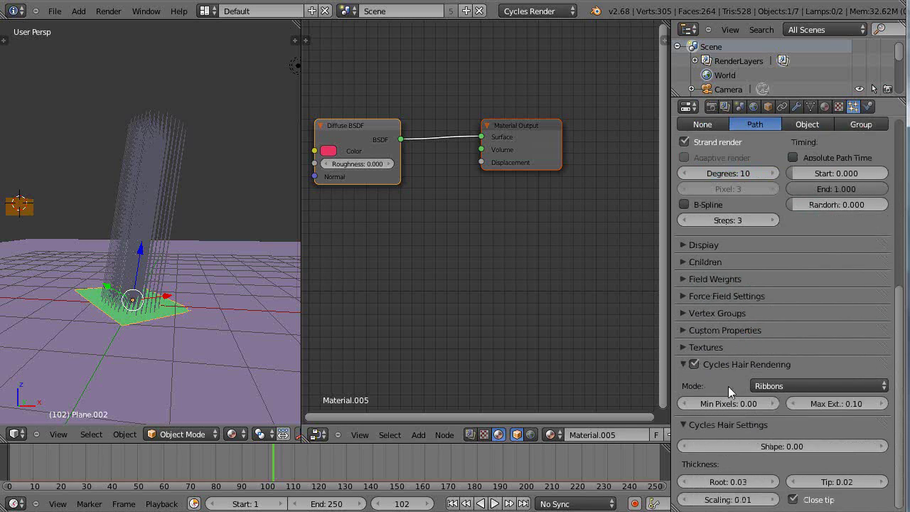
scroll(736, 348, "up", 6)
scroll(793, 242, "up", 10)
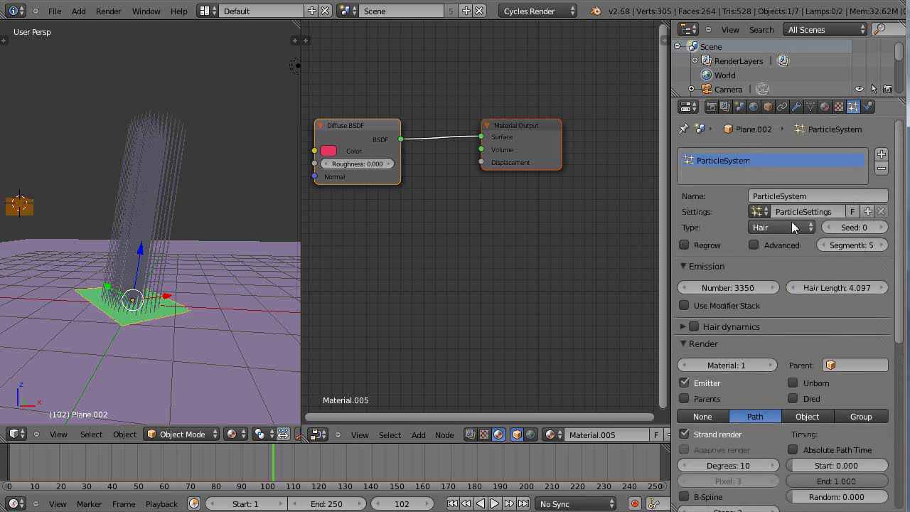
left_click(794, 227)
left_click(763, 211)
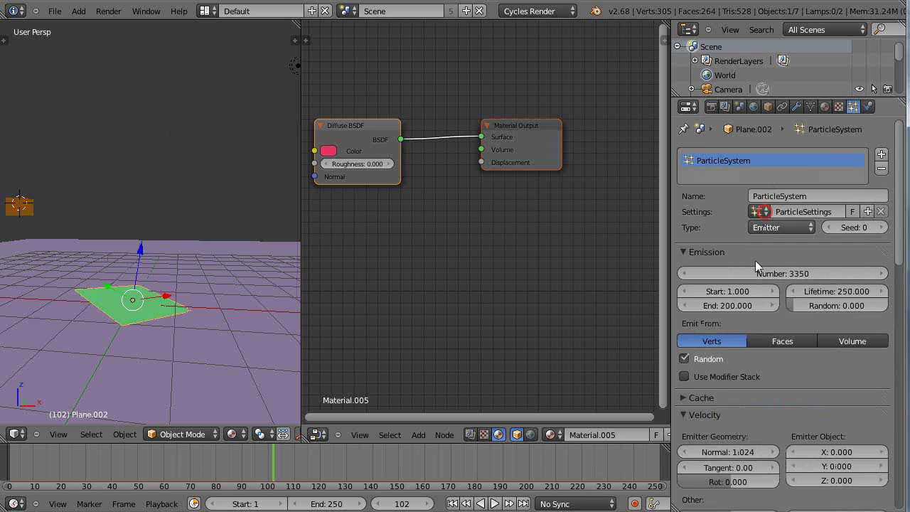
Set the particle render Material to slot 2, then switch the type back to Hair
scroll(756, 266, "down", 8)
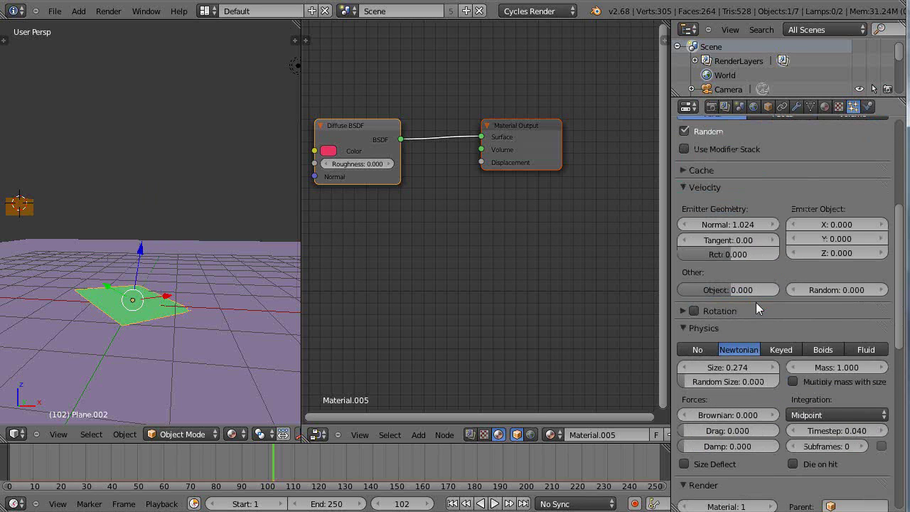
scroll(758, 307, "down", 3)
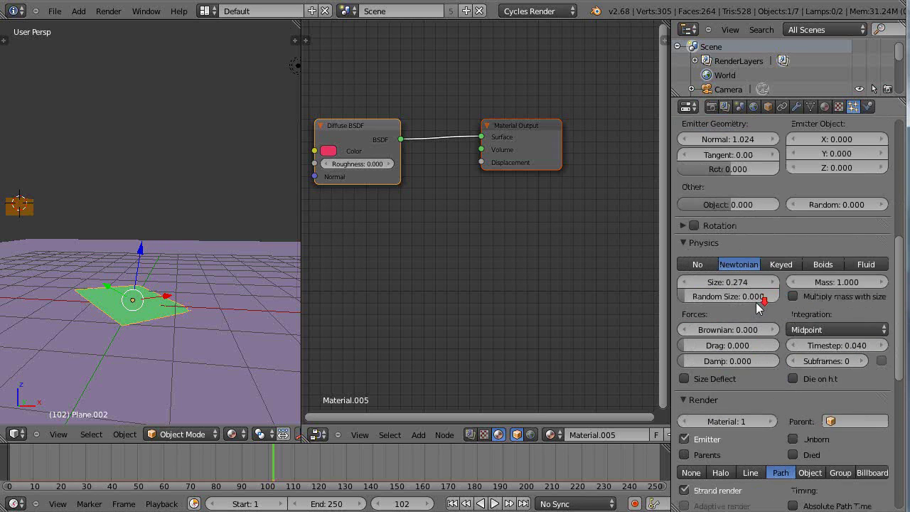
left_click(766, 421)
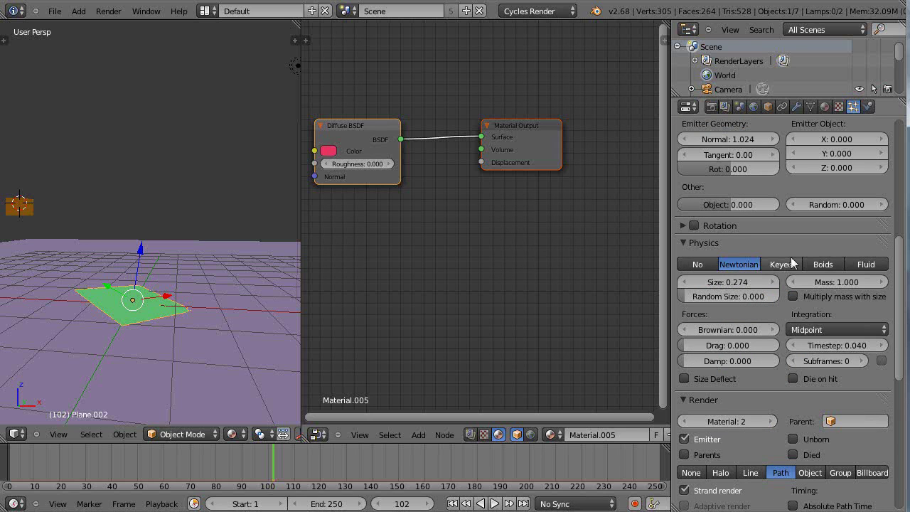
scroll(768, 254, "up", 11)
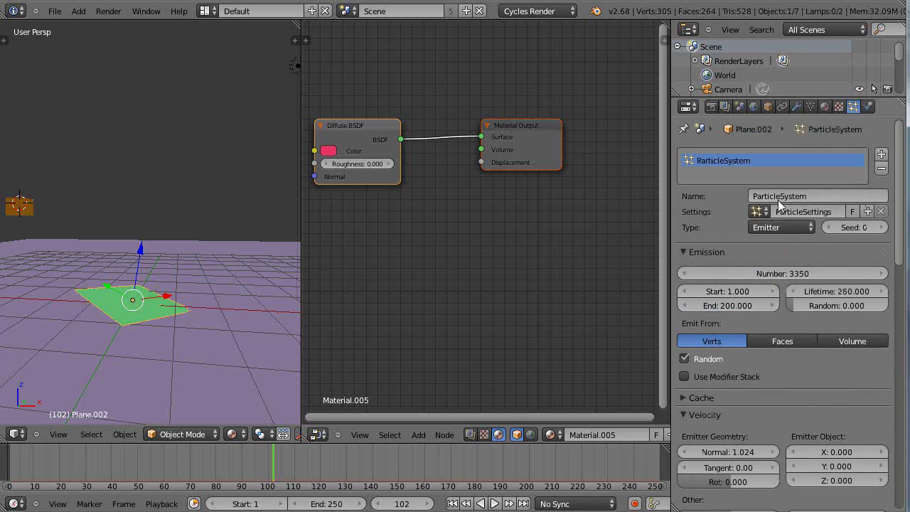
left_click(772, 228)
left_click(762, 200)
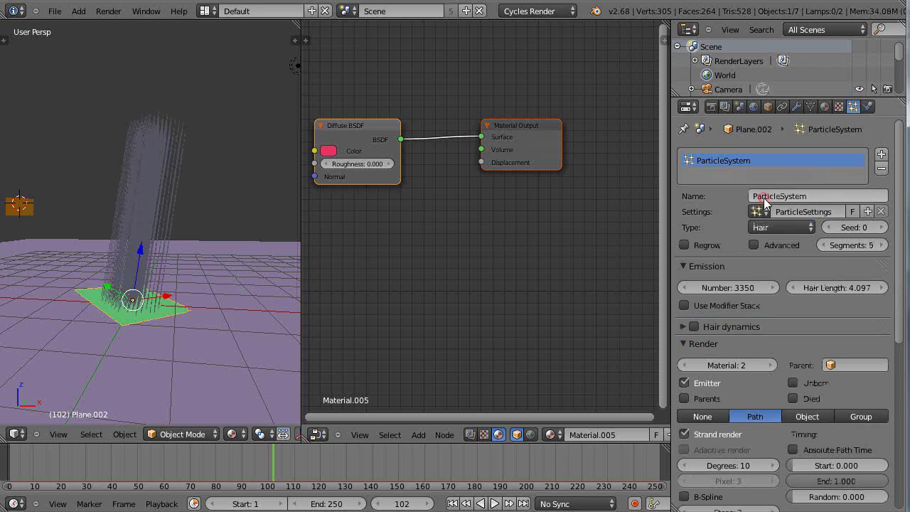
Reposition Material.005's Material Output and Diffuse BSDF nodes
left_click_drag(505, 128, 573, 197)
left_click_drag(346, 124, 487, 113)
left_click_drag(573, 196, 578, 196)
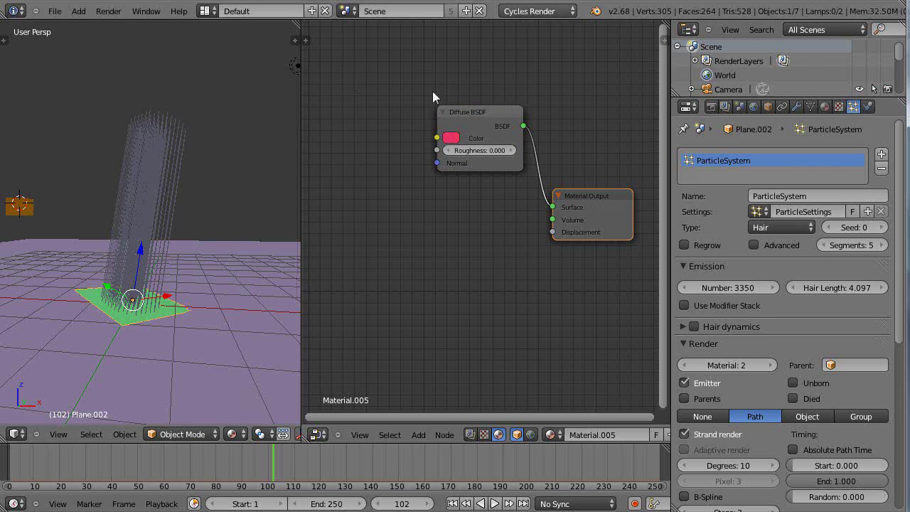
Preview the viewport in Rendered shading at frame 62
left_click(232, 434)
left_click(242, 344)
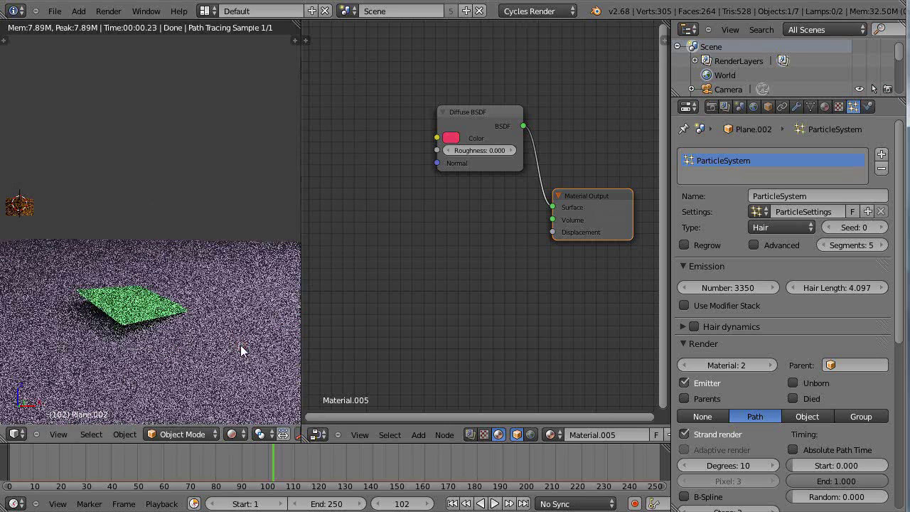
left_click(168, 456)
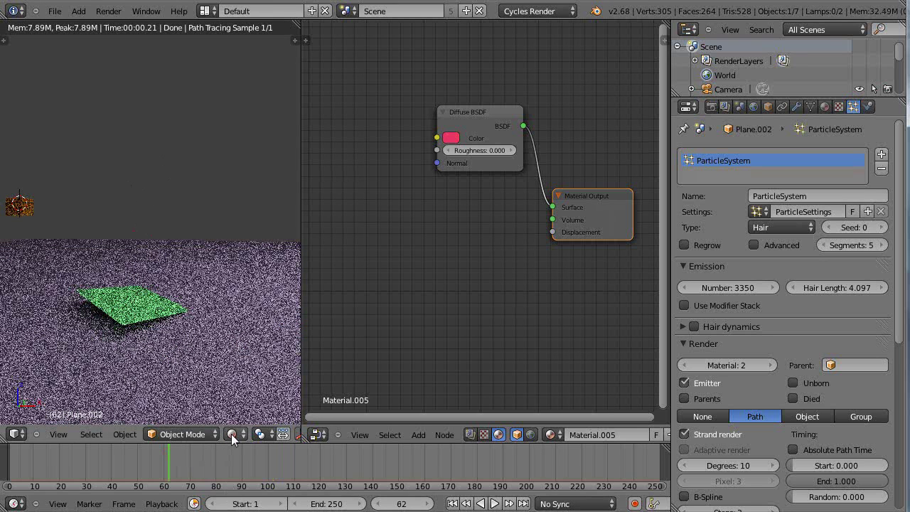
left_click(232, 434)
left_click(238, 337)
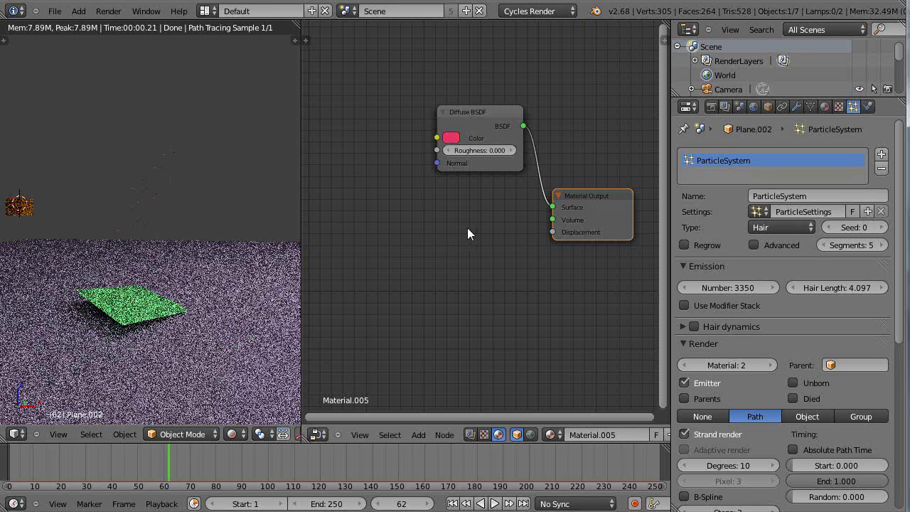
Nudge the Material Output and Diffuse BSDF nodes, then check the plane's material list
left_click_drag(590, 206, 605, 251)
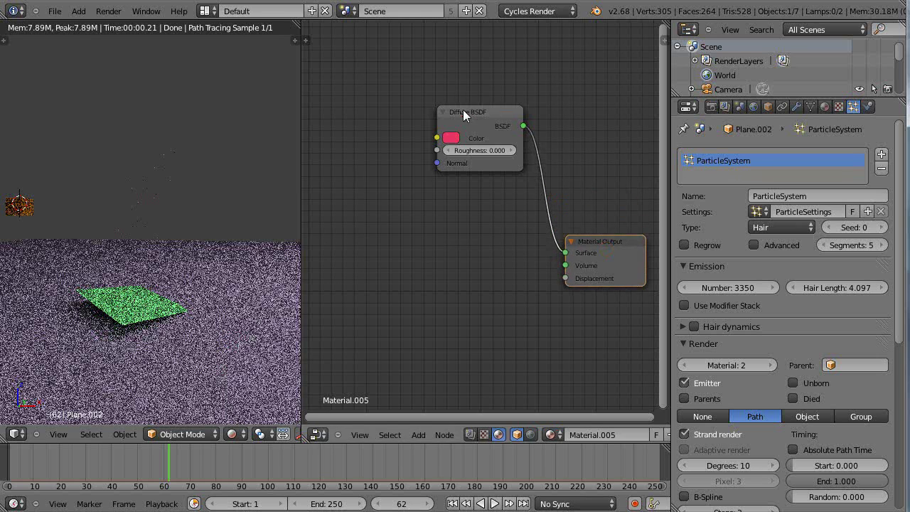
left_click_drag(463, 111, 506, 138)
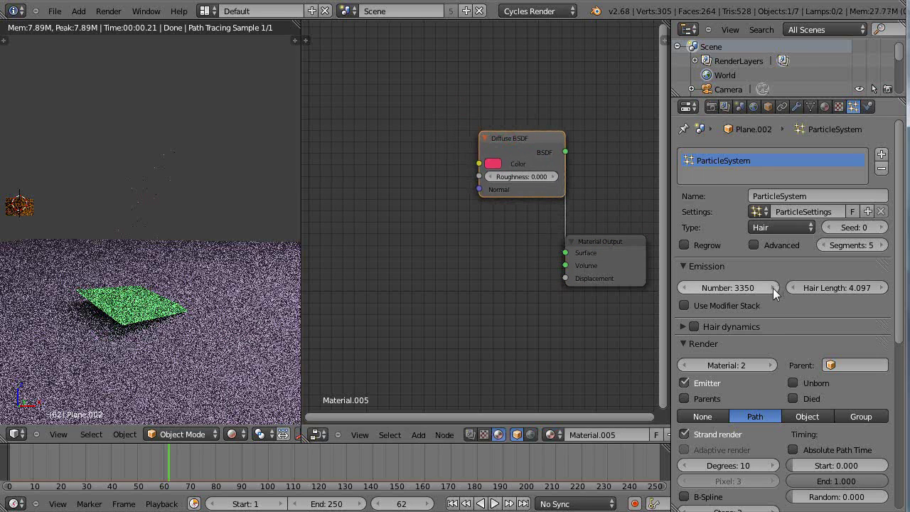
left_click(826, 107)
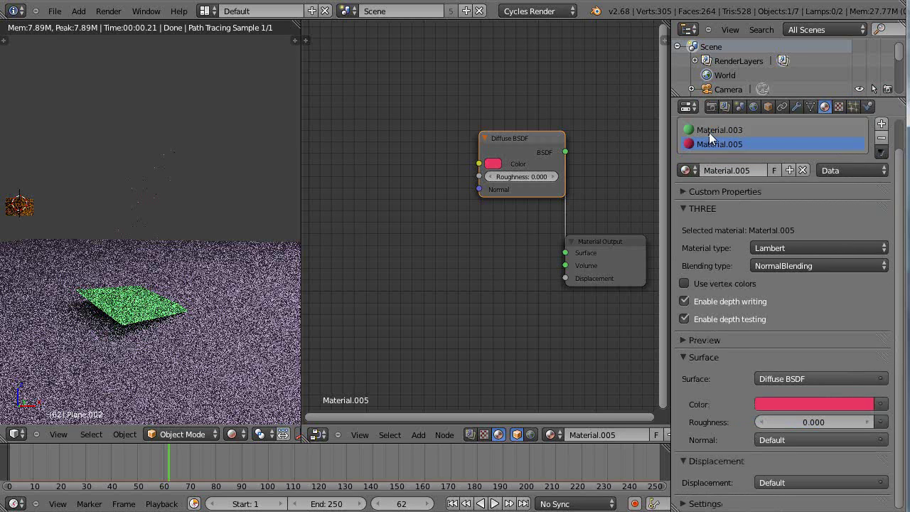
left_click(855, 106)
Keep the particle type as Hair and set the particle render material to 5
scroll(768, 302, "down", 3)
scroll(767, 304, "up", 3)
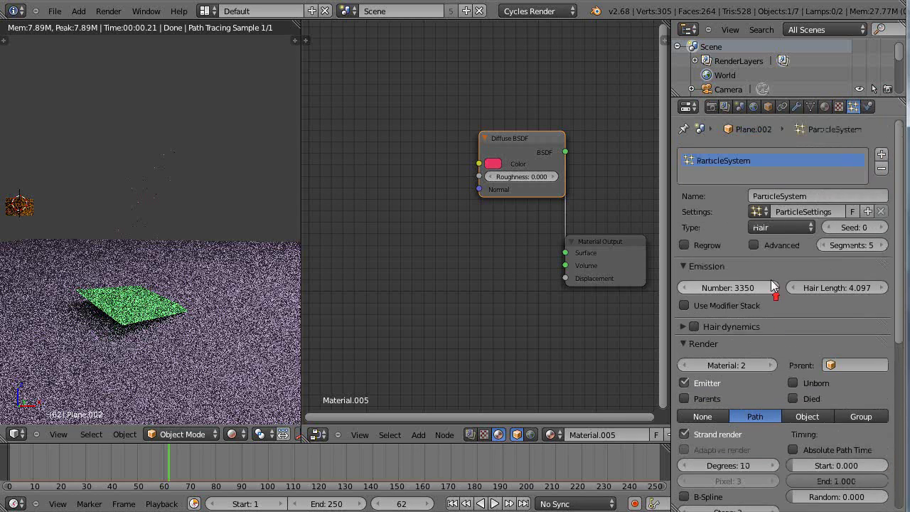
left_click(774, 226)
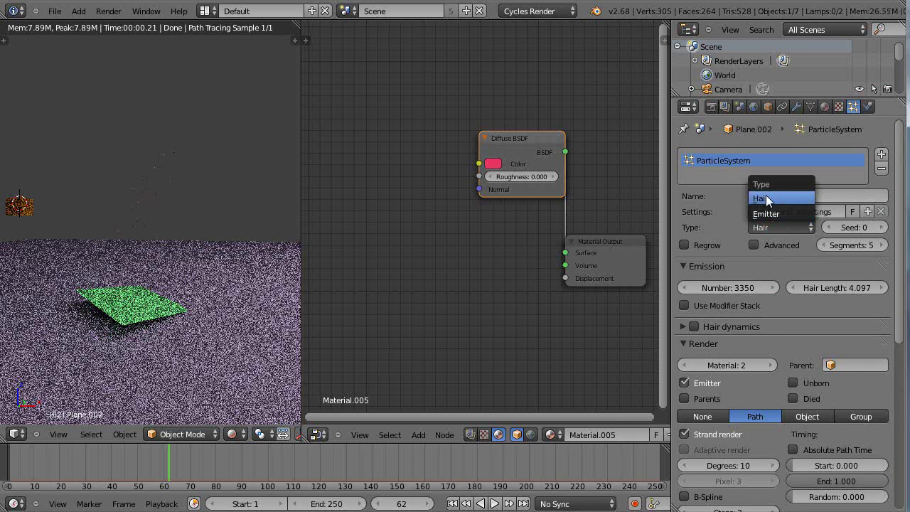
left_click(761, 198)
scroll(789, 352, "down", 5)
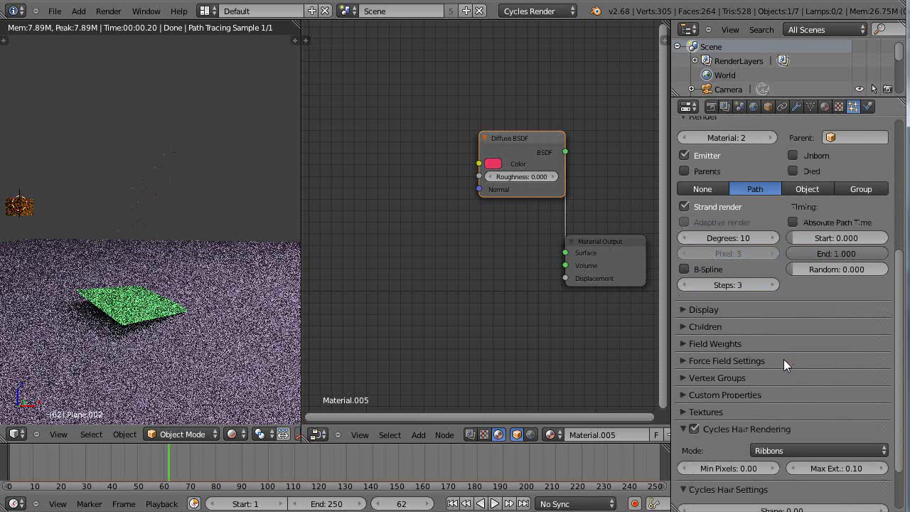
scroll(786, 365, "down", 2)
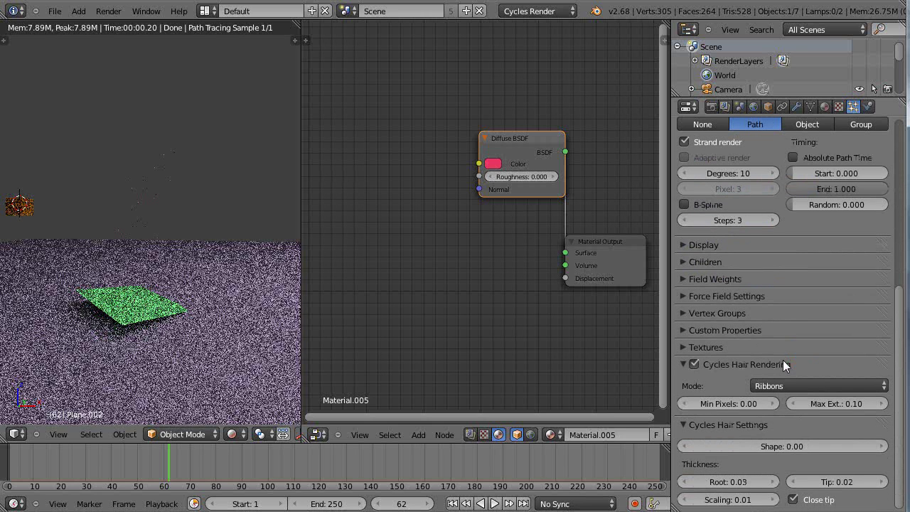
scroll(786, 365, "up", 4)
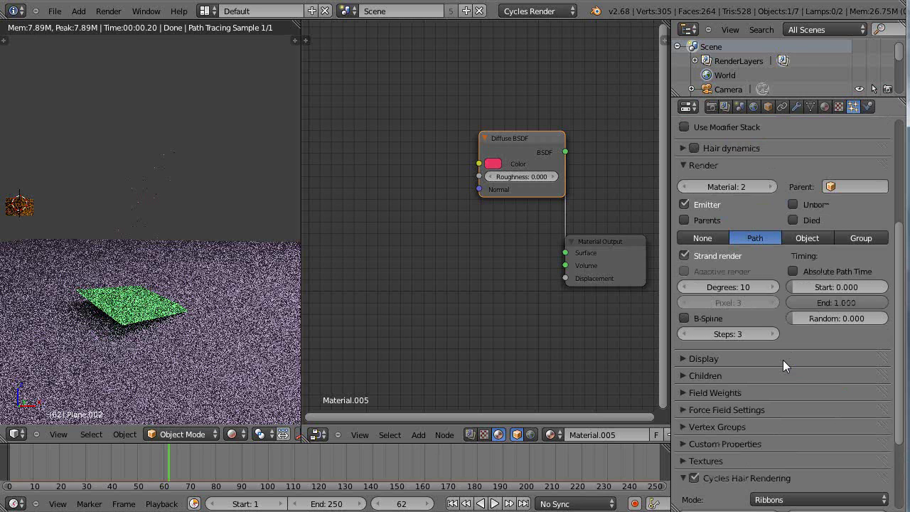
left_click(773, 186)
left_click(774, 186)
left_click(773, 187)
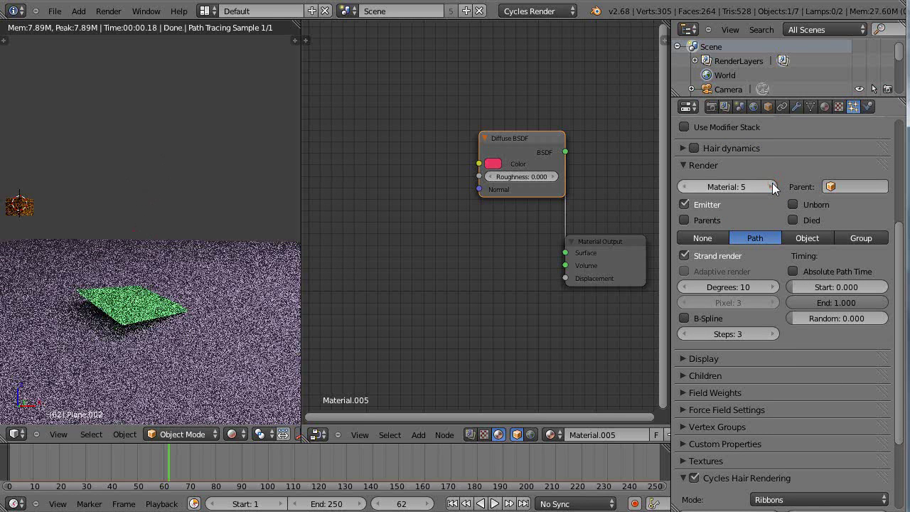
Switch the particles to Emitter type and advance the timeline to frame 127
scroll(797, 186, "up", 2)
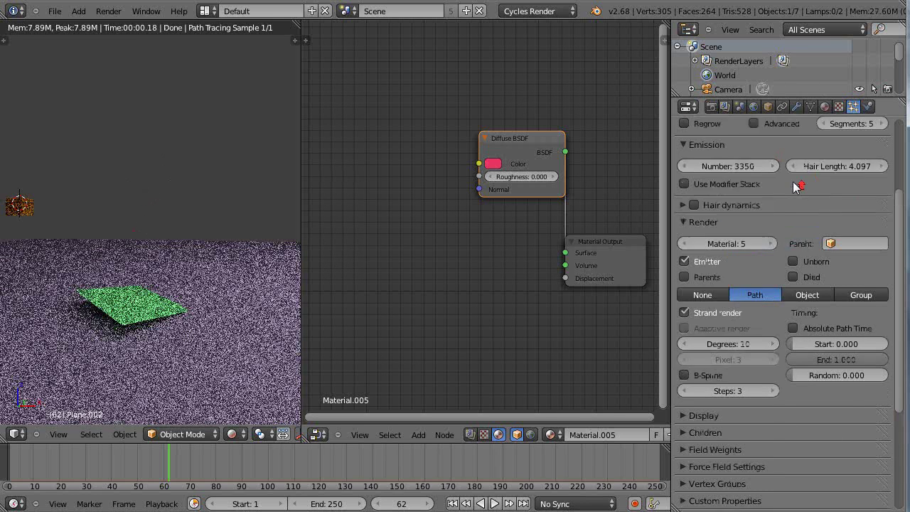
scroll(794, 184, "up", 4)
left_click(785, 227)
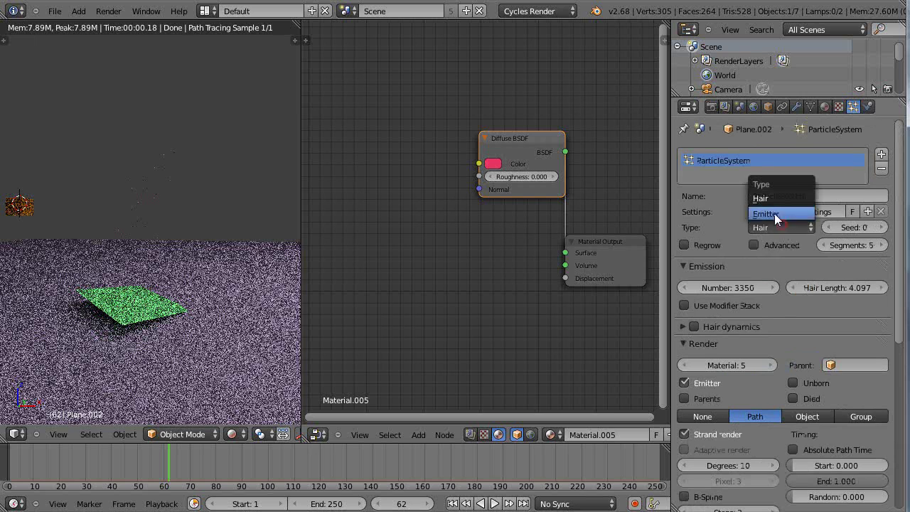
left_click(775, 217)
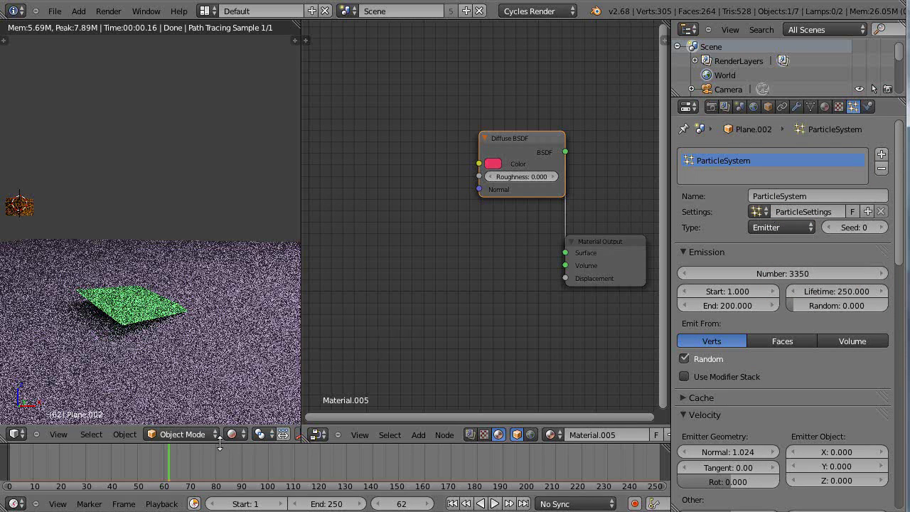
left_click_drag(170, 464, 339, 463)
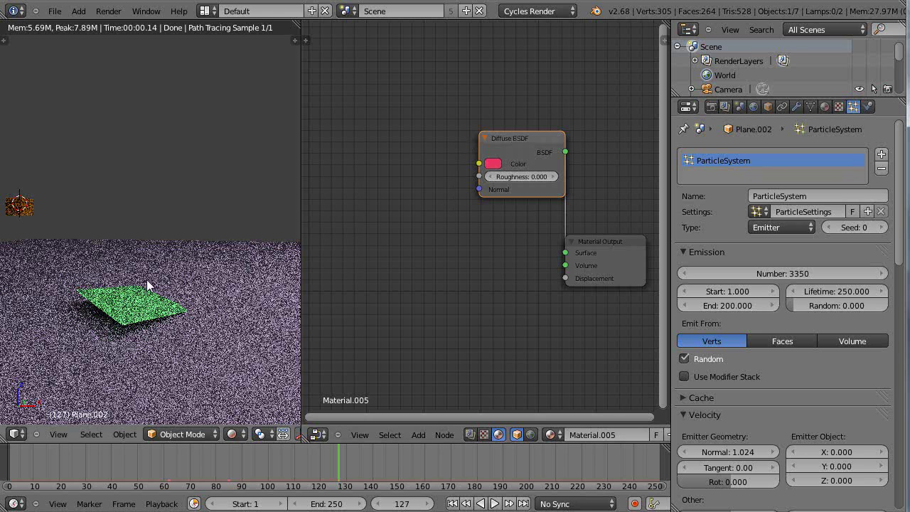
Nudge the Material Output node down-right and return the viewport to solid shading
scroll(146, 279, "up", 1)
left_click_drag(597, 245, 602, 253)
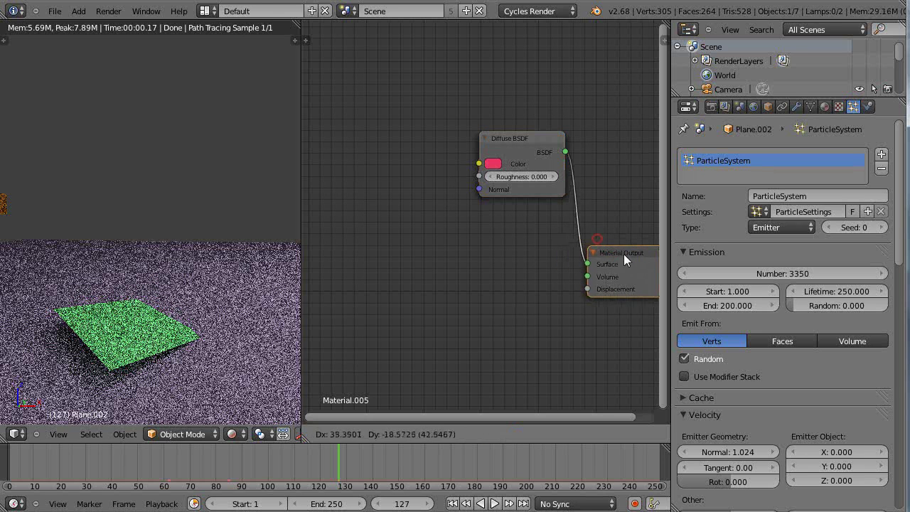
scroll(782, 320, "down", 15)
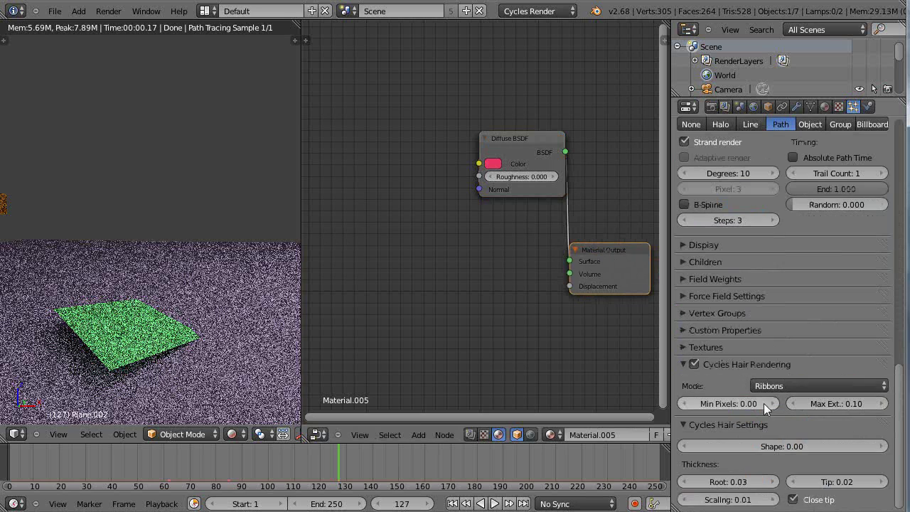
scroll(764, 404, "up", 12)
key("shift+z")
Set the particle type back to Hair and switch the viewport to Rendered shading
scroll(841, 251, "up", 4)
scroll(841, 250, "up", 4)
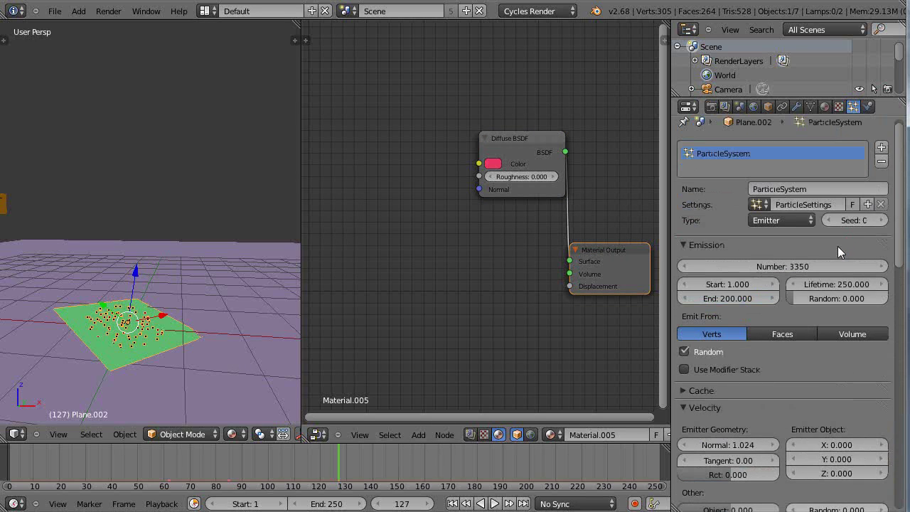
left_click(777, 221)
left_click(766, 191)
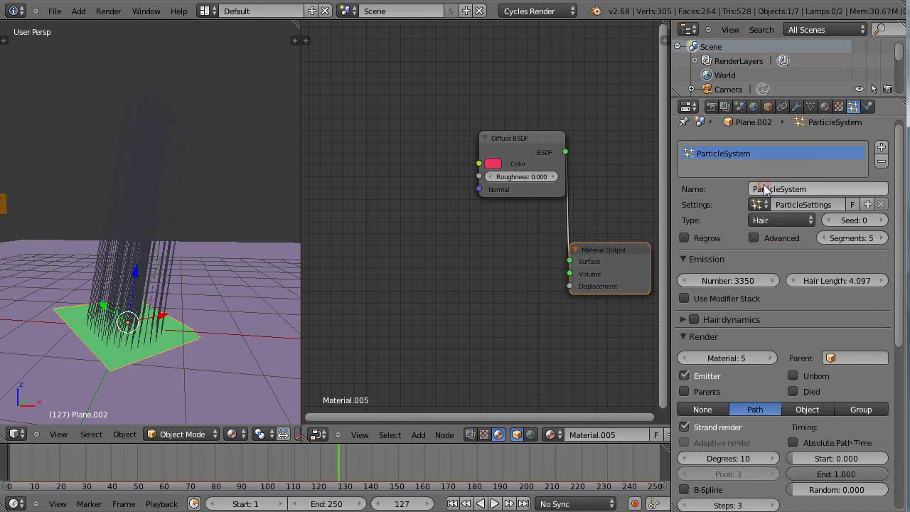
left_click(235, 434)
left_click(254, 347)
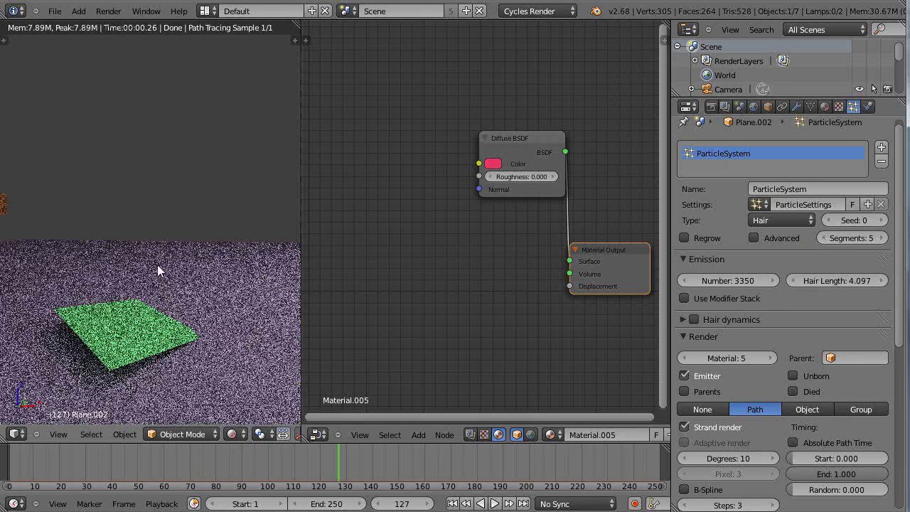
Orbit to a shallow angle, confirm tip thickness 0.05, and widen the 3D view and properties panel
scroll(147, 218, "up", 5)
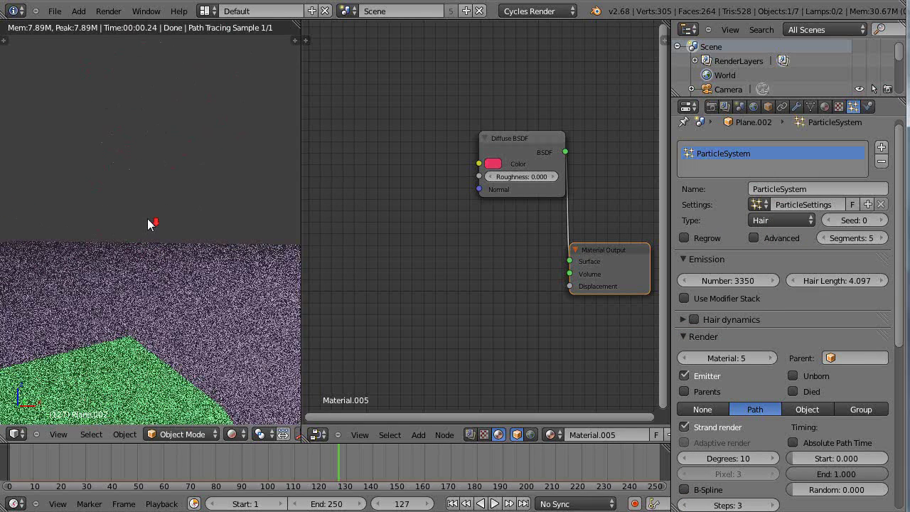
middle_click_drag(147, 224, 150, 293)
scroll(802, 360, "down", 10)
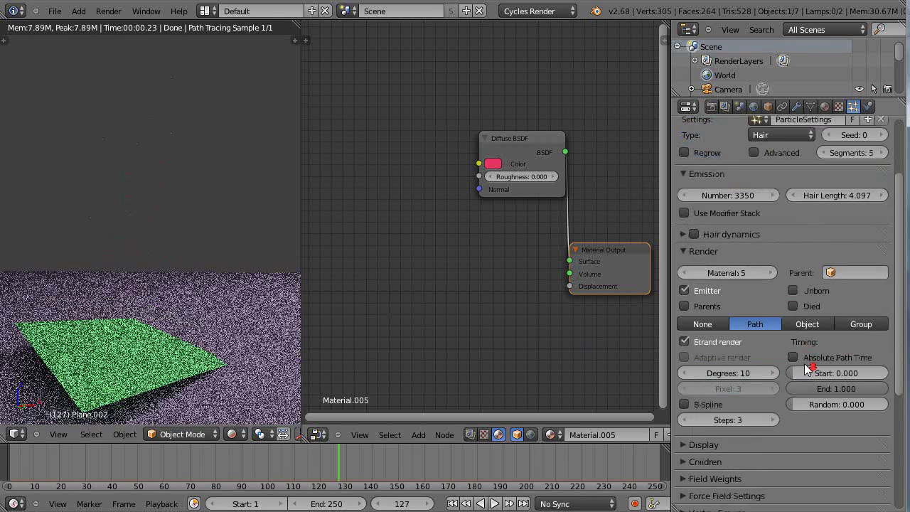
left_click(852, 482)
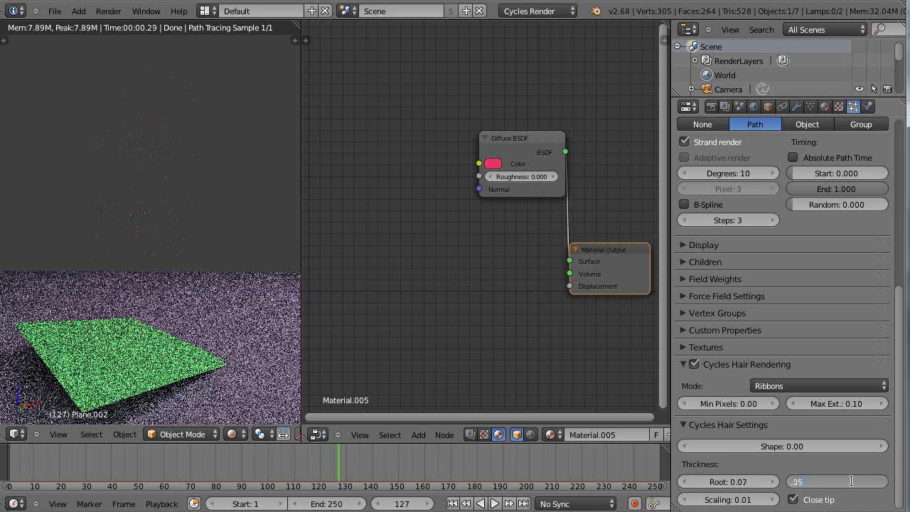
key("Return")
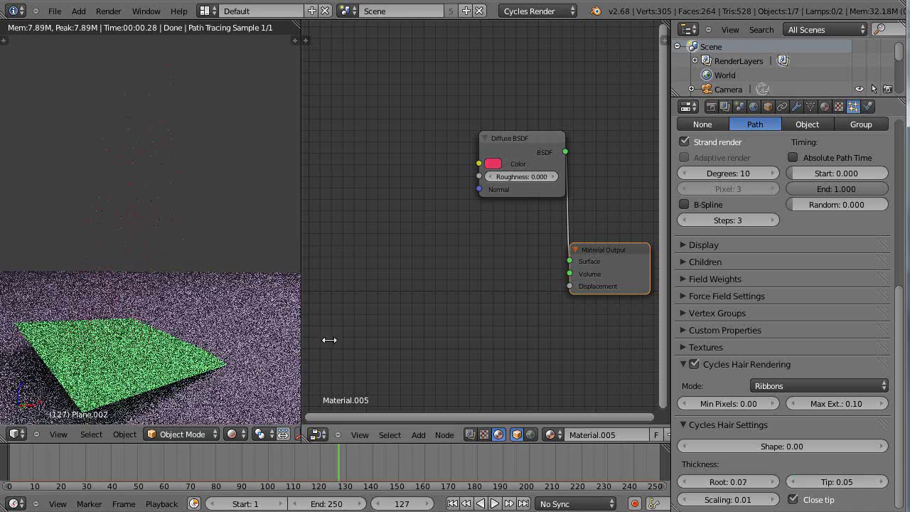
left_click_drag(302, 329, 417, 330)
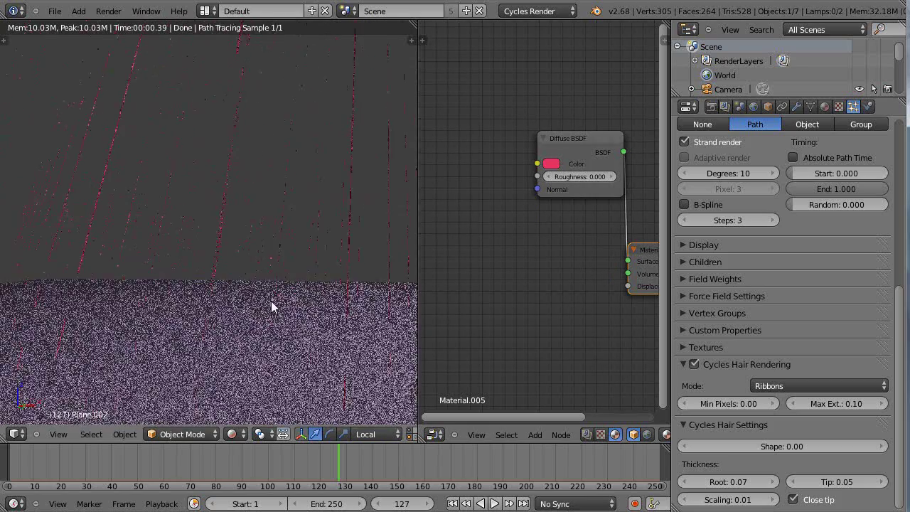
scroll(271, 302, "down", 3)
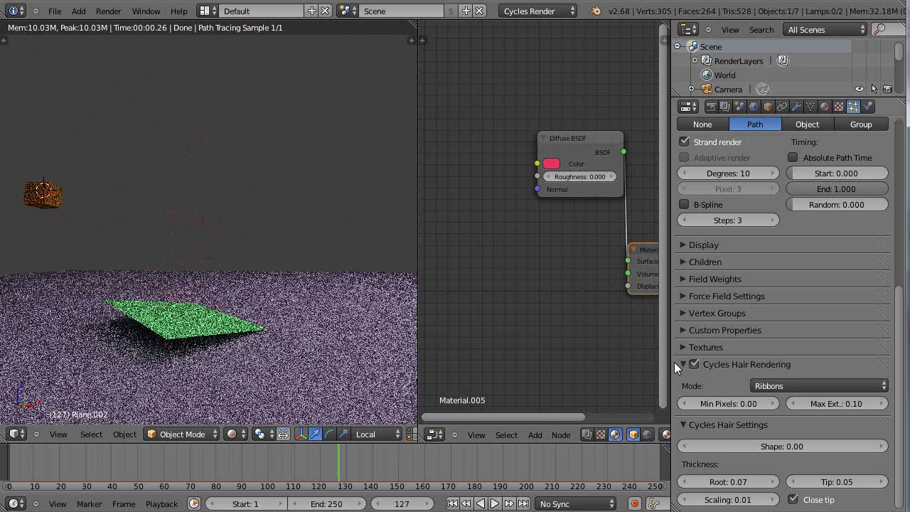
left_click_drag(673, 362, 573, 363)
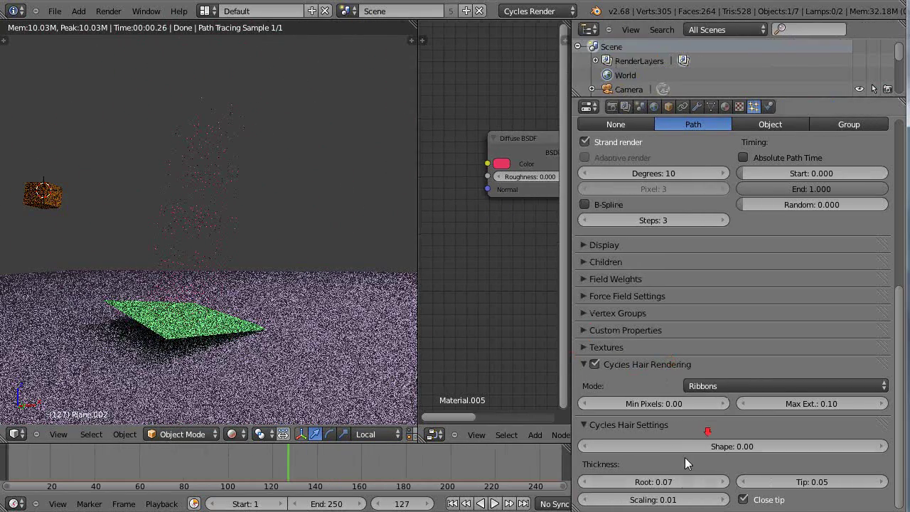
Set Cycles hair thickness to Root 0.5 and Tip 0.3
left_click(667, 482)
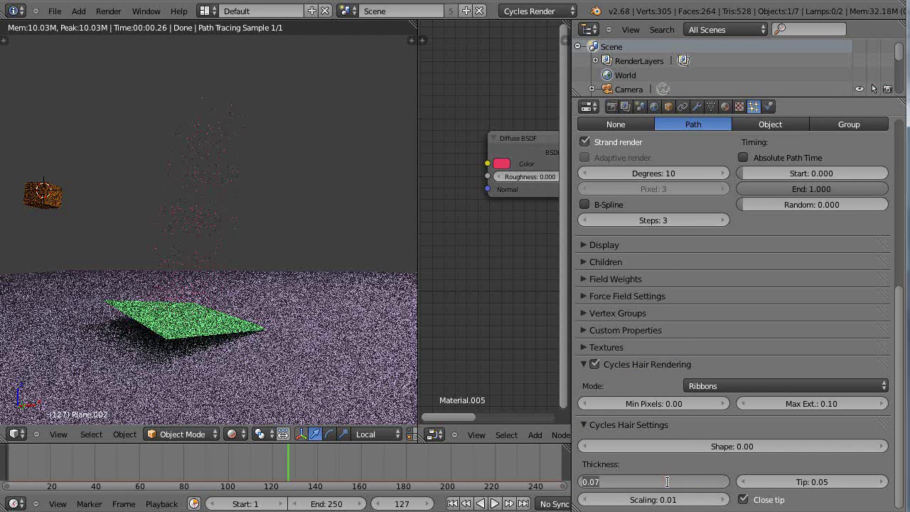
type("0.5")
key("Return")
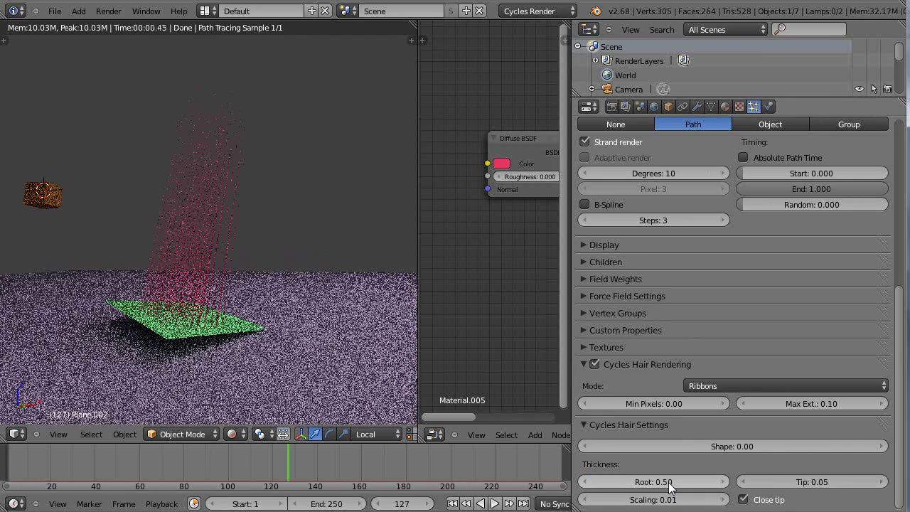
left_click(822, 481)
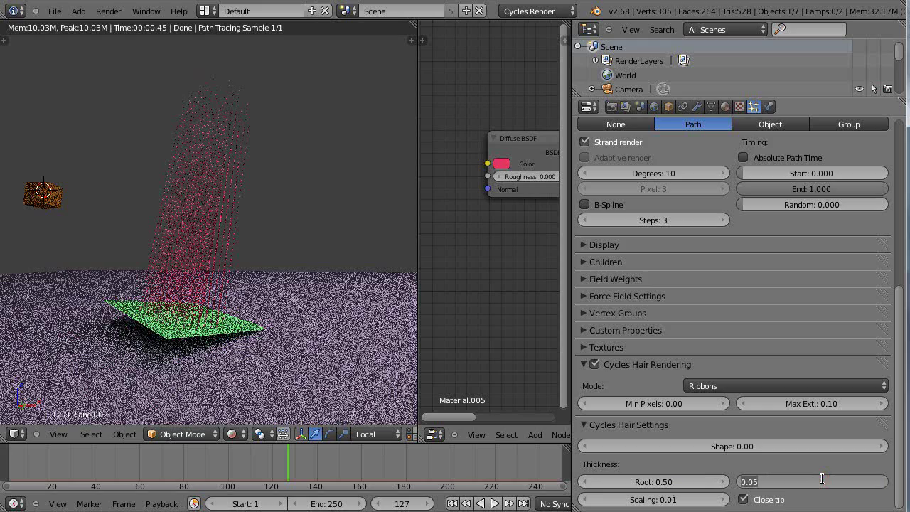
type("0.3")
key("Return")
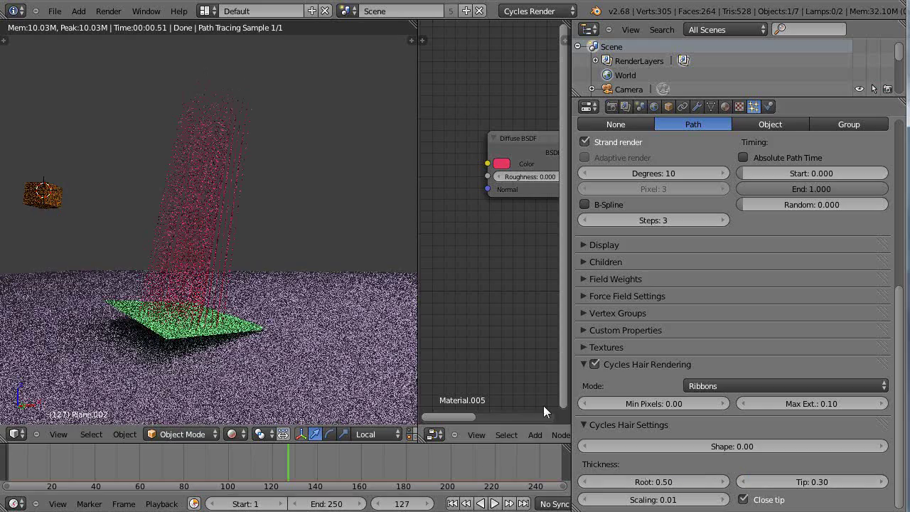
scroll(312, 345, "up", 3)
scroll(312, 345, "down", 2)
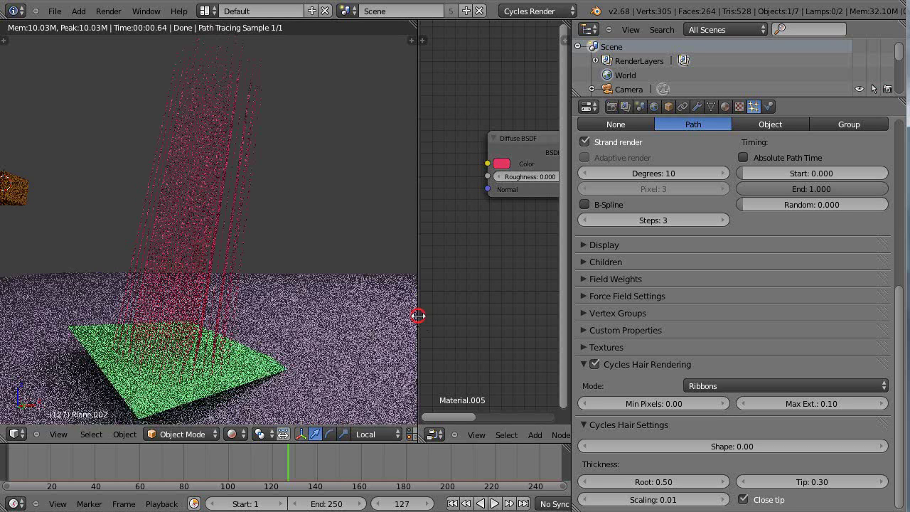
left_click_drag(419, 316, 171, 325)
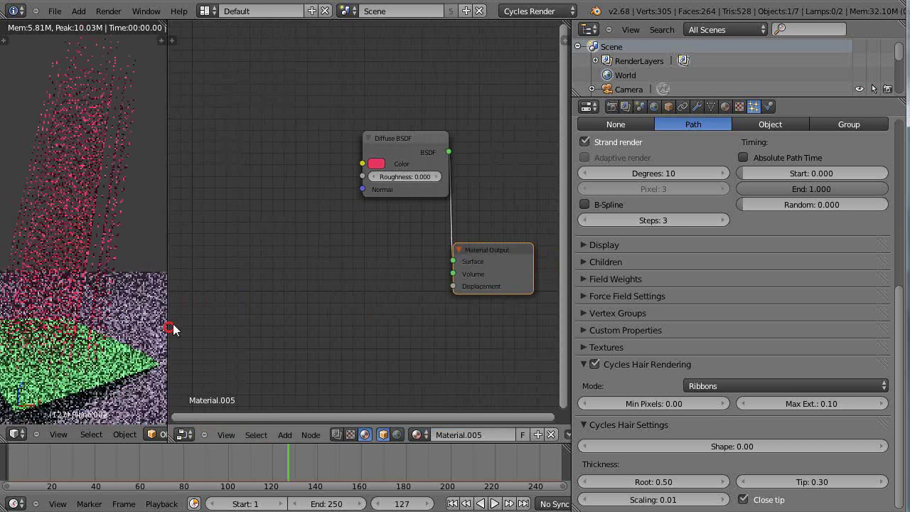
Open the node Add menu, show compositing nodes briefly, then return to the material's shader nodes
left_click(284, 435)
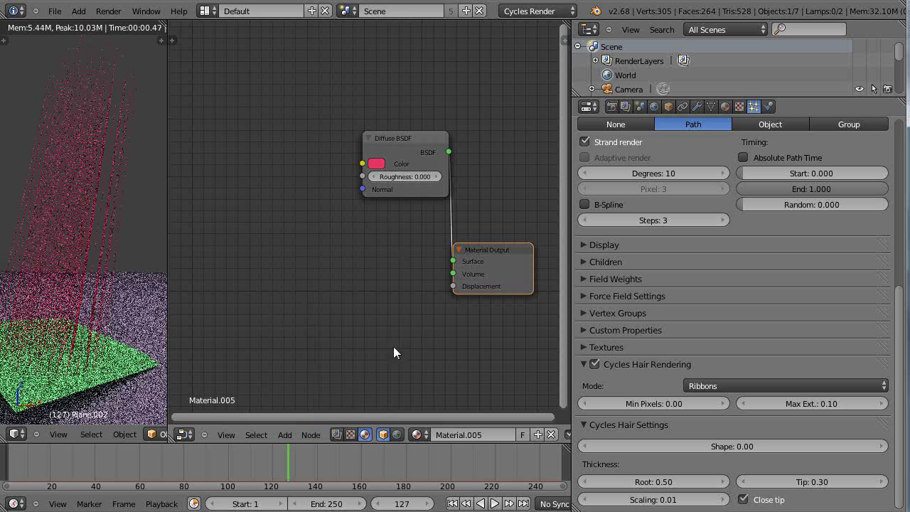
left_click(340, 435)
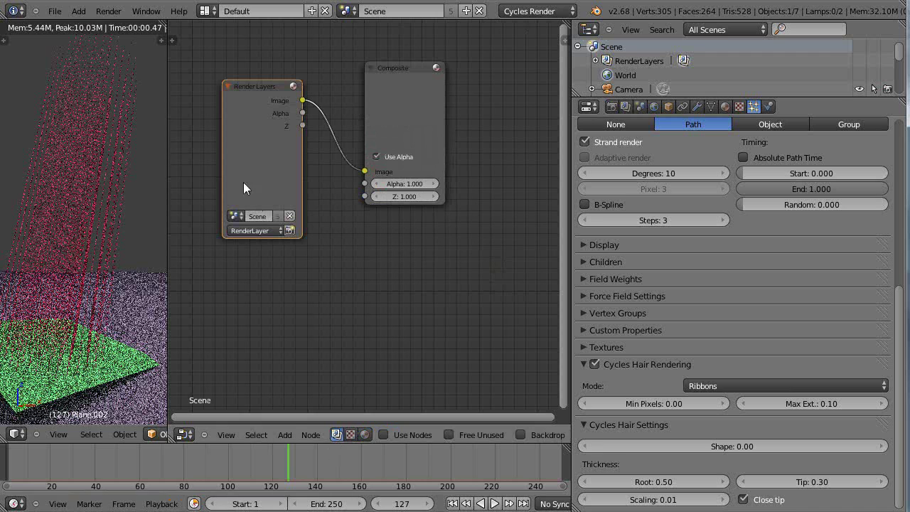
left_click(366, 436)
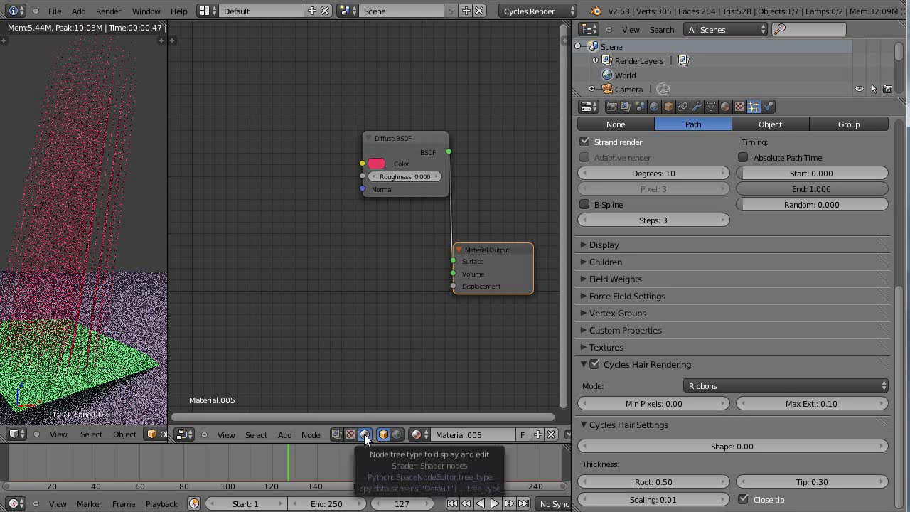
Add a Hair Info node at upper left and shift the Material Output and Diffuse BSDF nodes right
left_click(285, 435)
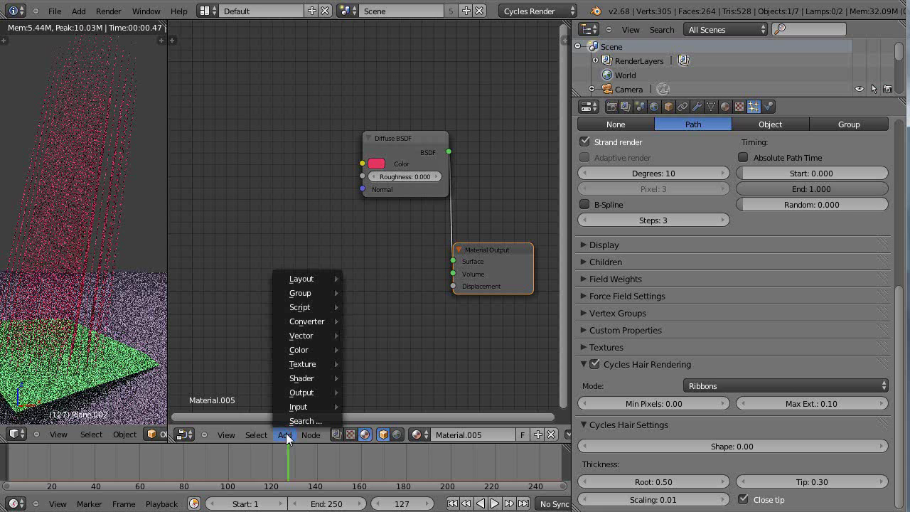
mouse_move(305, 407)
left_click(372, 374)
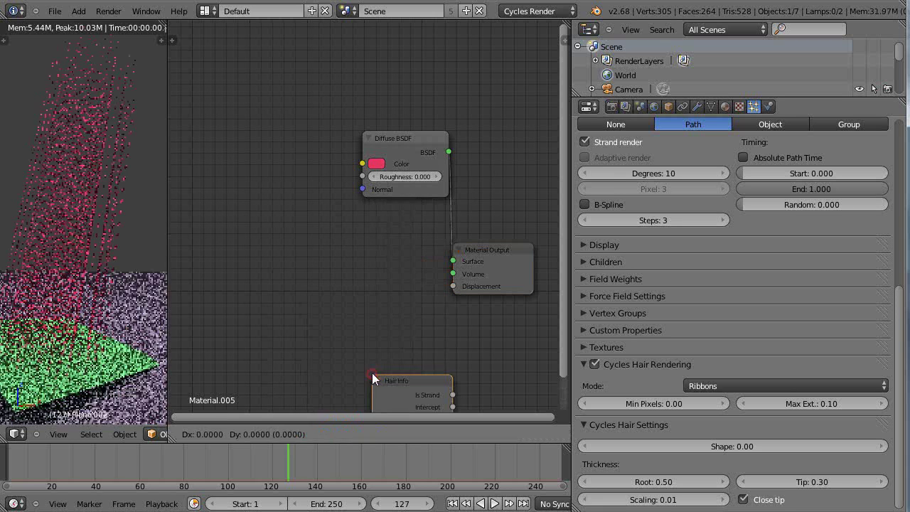
left_click(184, 144)
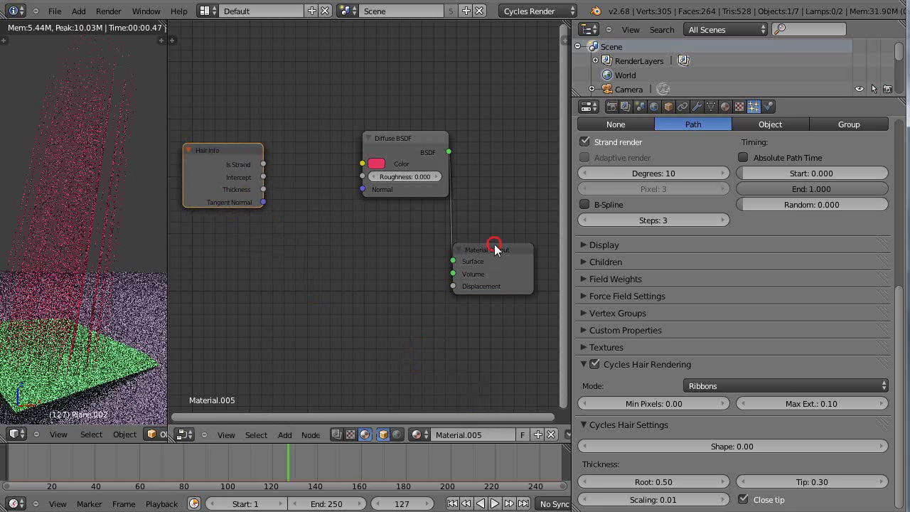
left_click_drag(494, 244, 513, 305)
left_click_drag(399, 135, 452, 180)
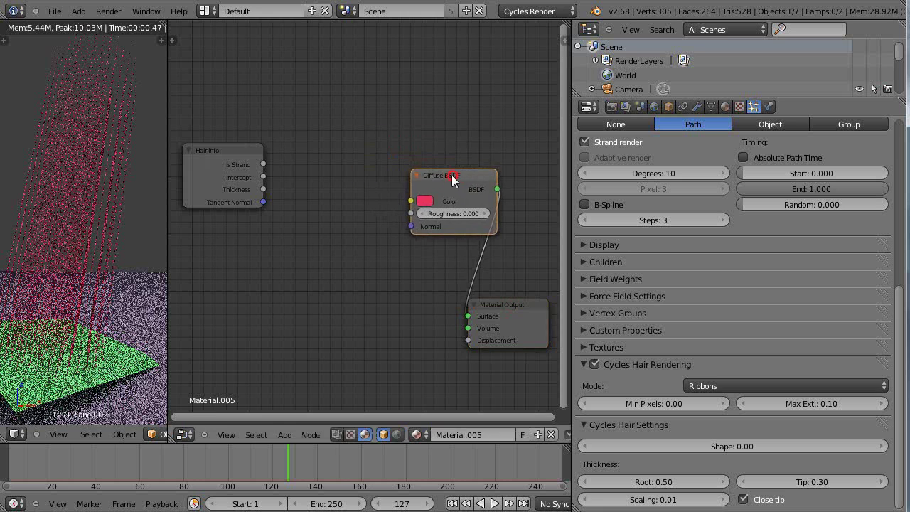
Add a ColorRamp feeding Diffuse BSDF Color, and link Hair Info Intercept to its Fac
left_click(313, 435)
left_click(285, 440)
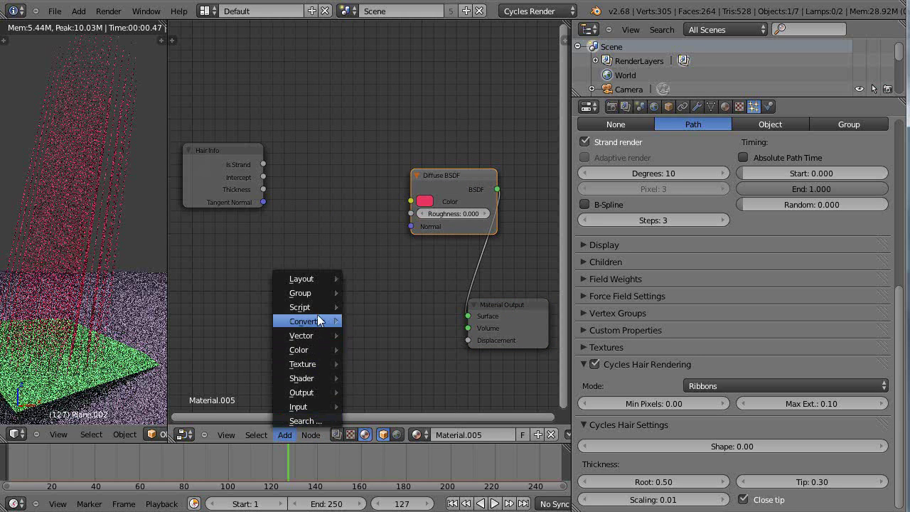
mouse_move(317, 314)
left_click(368, 330)
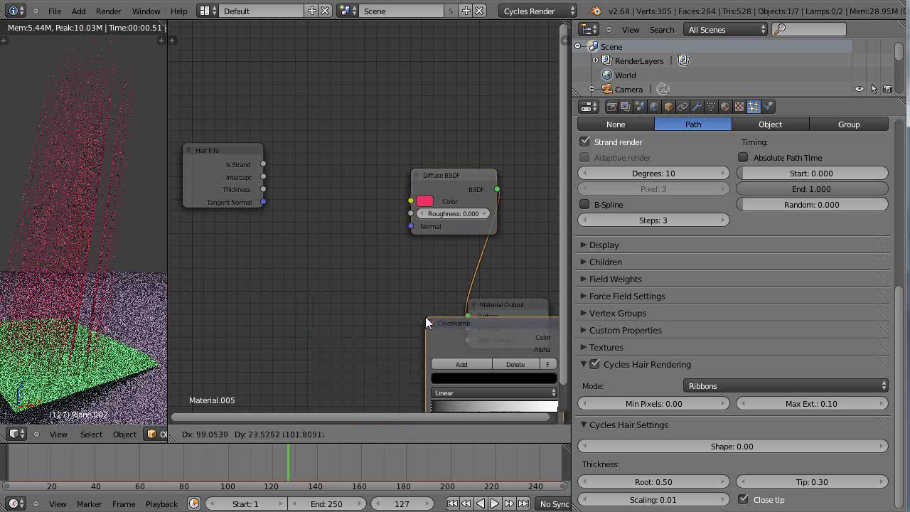
left_click(249, 242)
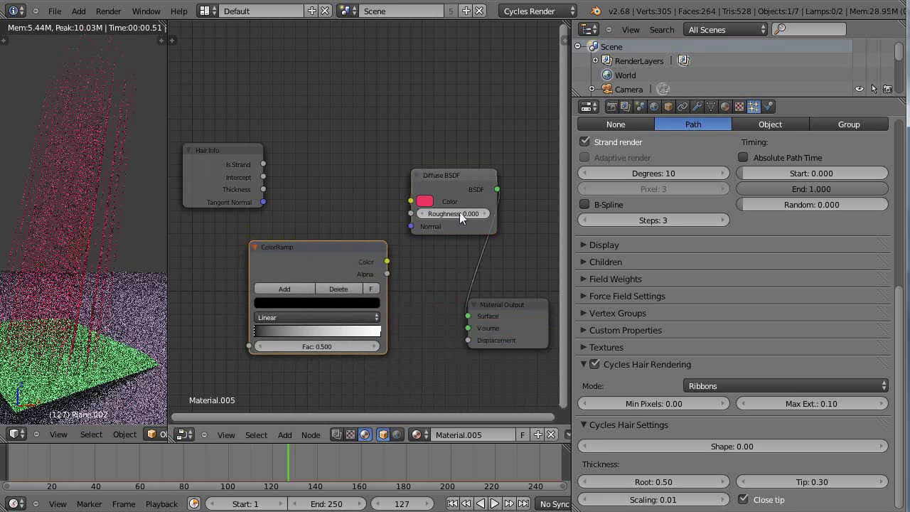
left_click_drag(405, 205, 411, 202)
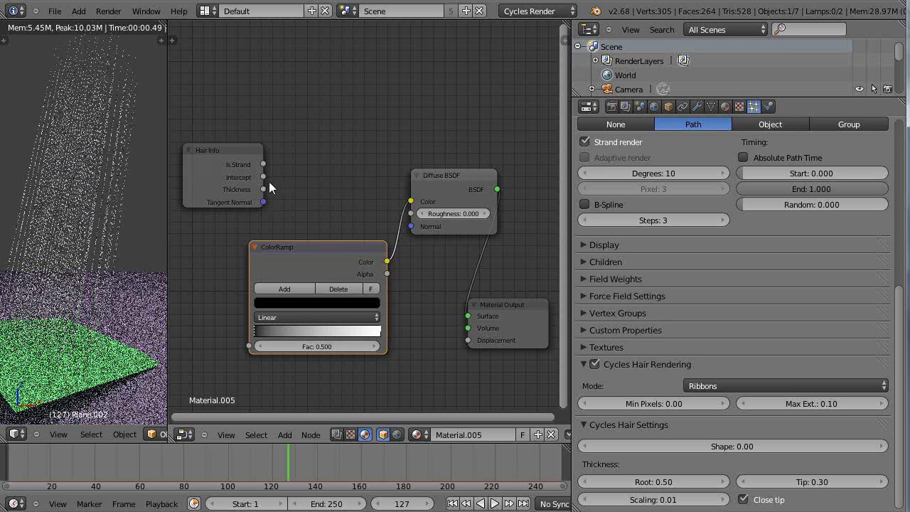
left_click_drag(232, 153, 214, 112)
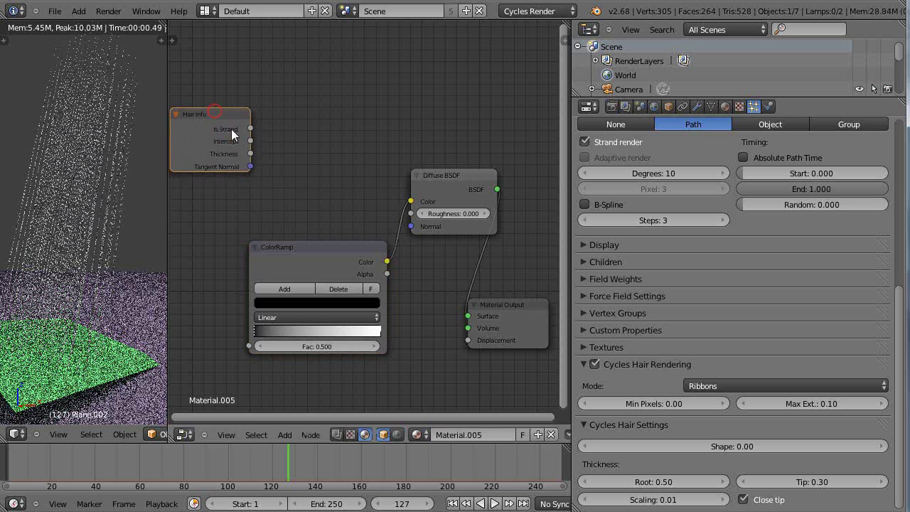
left_click_drag(252, 140, 243, 345)
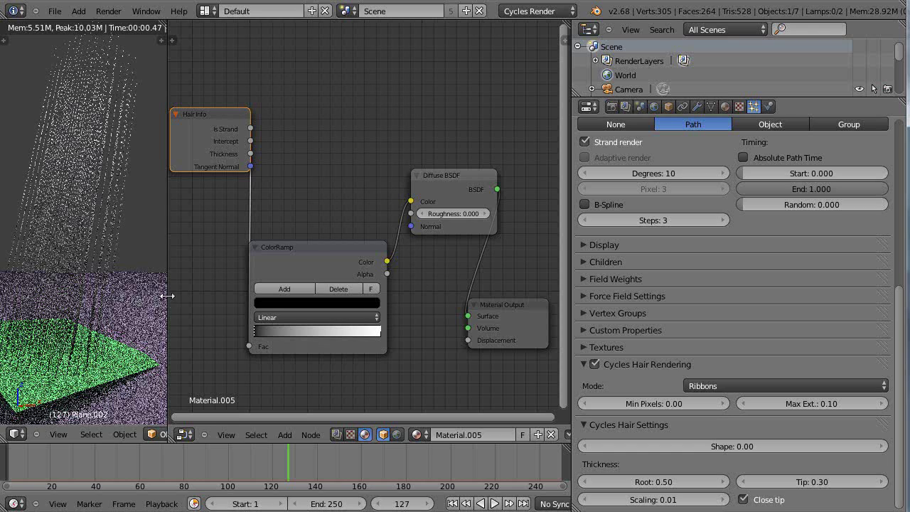
Add an orange colour stop in the middle of the ColorRamp and shift it right
left_click_drag(168, 292, 251, 296)
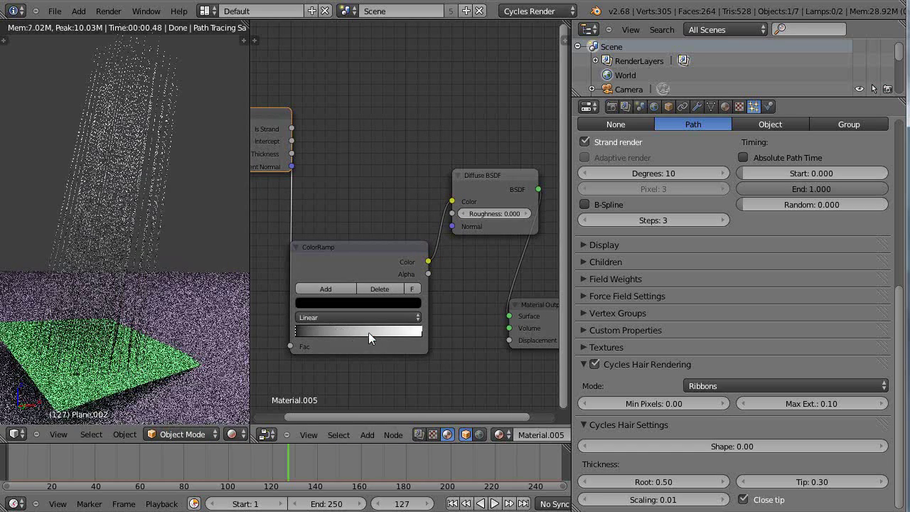
left_click_drag(370, 333, 374, 330)
left_click(337, 292)
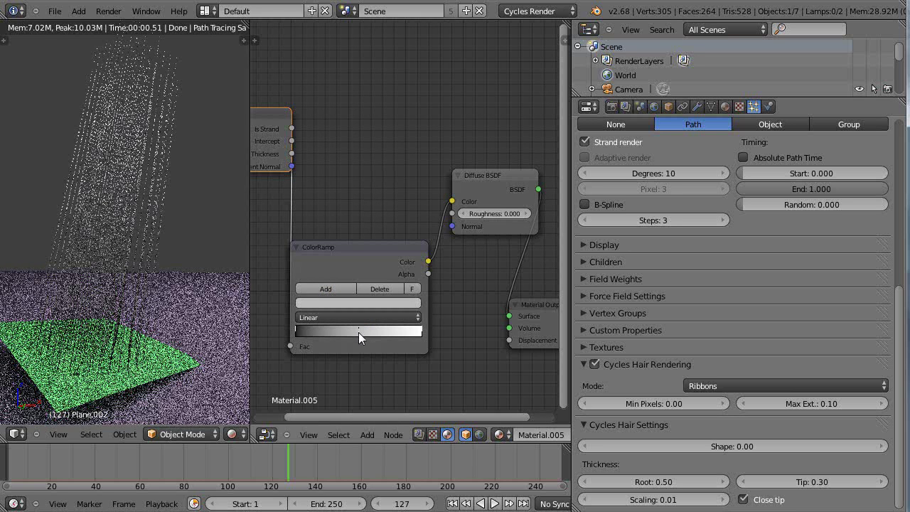
left_click_drag(358, 332, 363, 332)
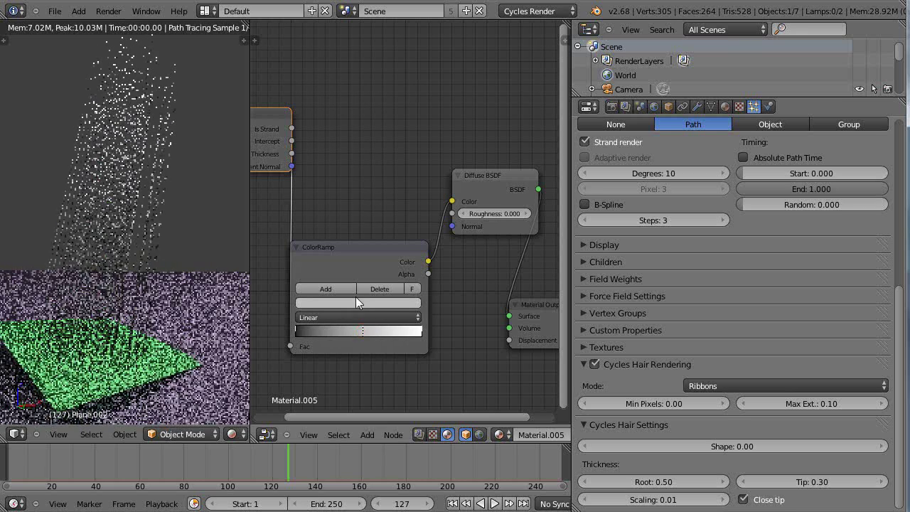
left_click(358, 302)
left_click(338, 221)
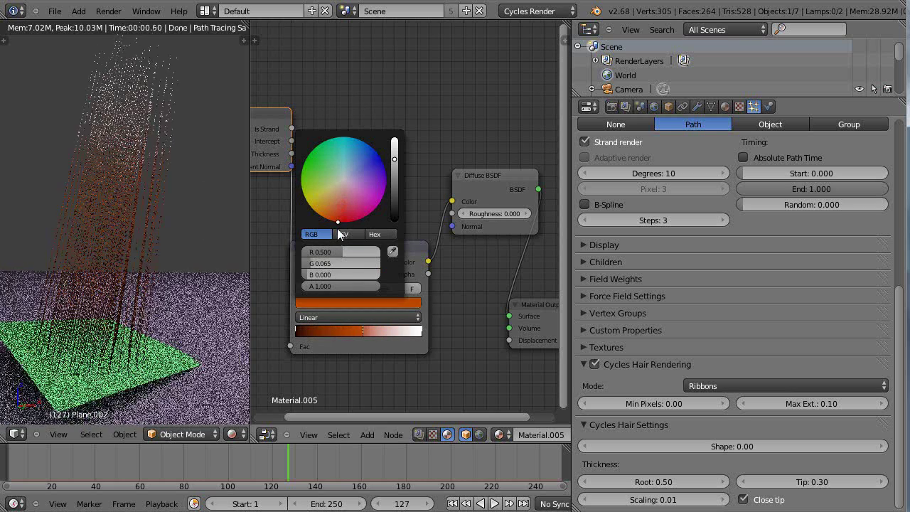
left_click(359, 332)
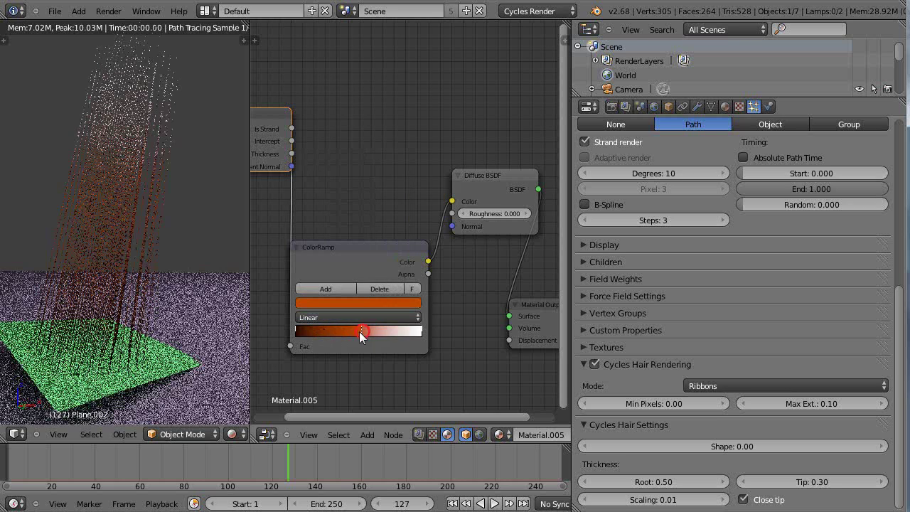
left_click_drag(360, 331, 372, 332)
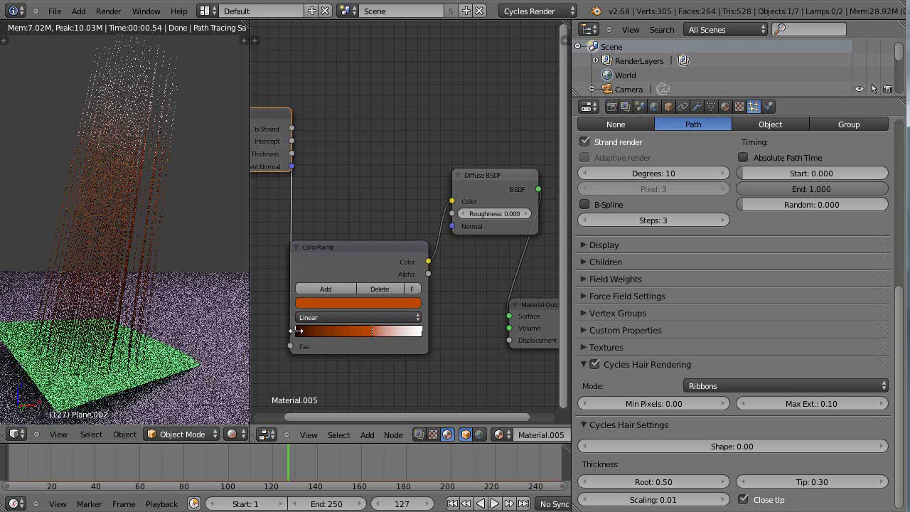
Change the ColorRamp's left stop from black to dark purple
left_click(297, 331)
left_click(321, 303)
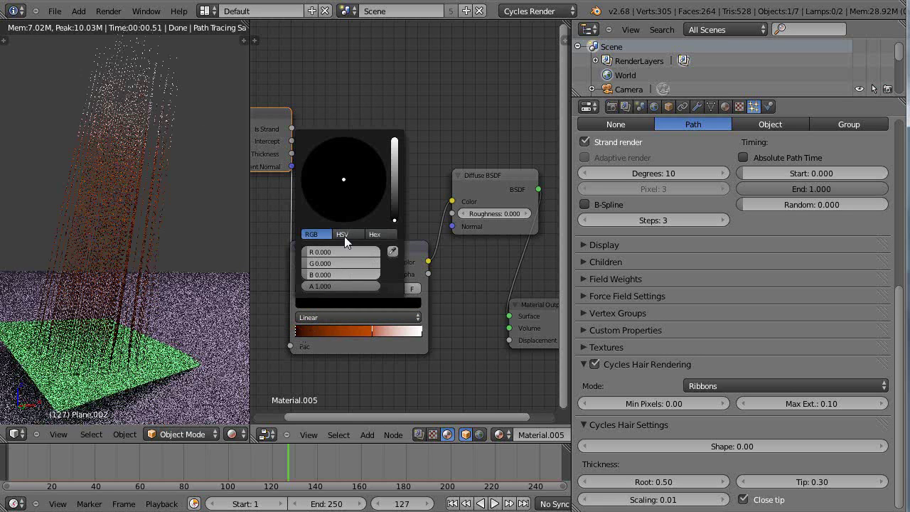
left_click_drag(388, 215, 379, 180)
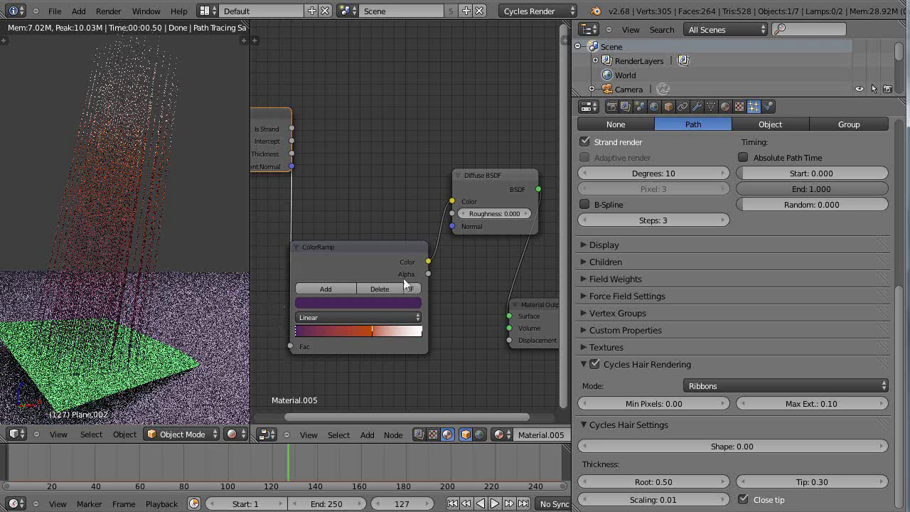
left_click_drag(573, 261, 828, 261)
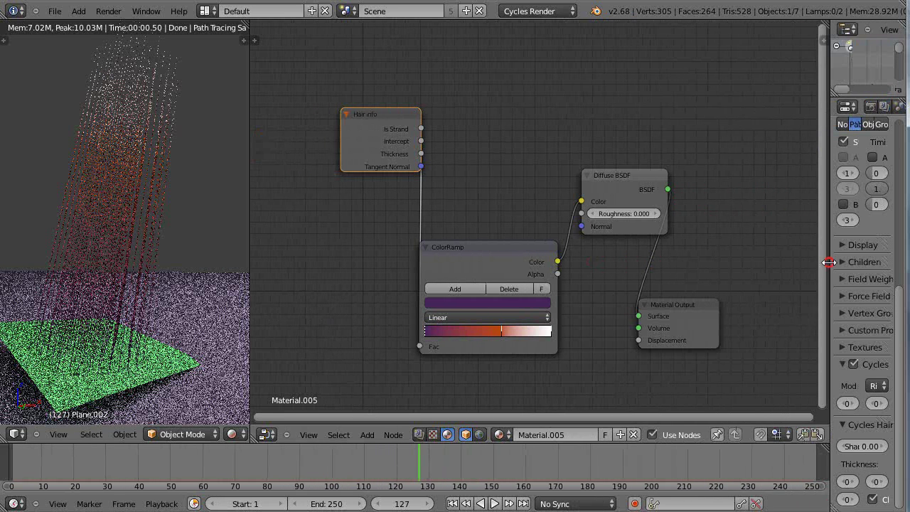
Widen the 3D viewport and set the Render tab's Preview samples to 50
left_click_drag(249, 251, 706, 249)
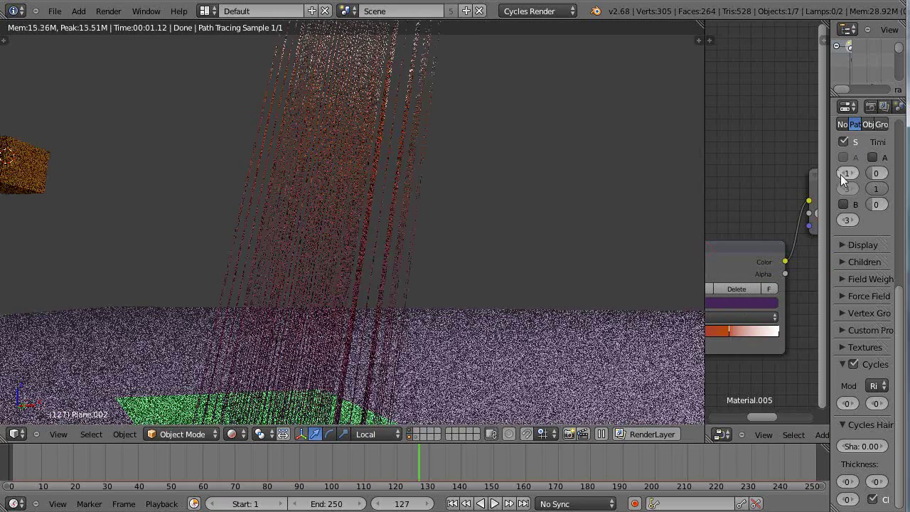
left_click_drag(829, 180, 725, 158)
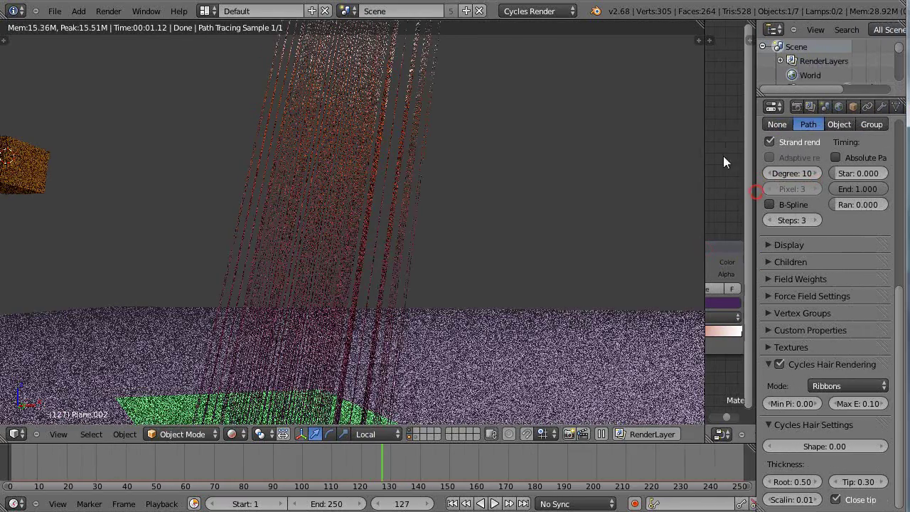
left_click(798, 107)
scroll(837, 362, "down", 12)
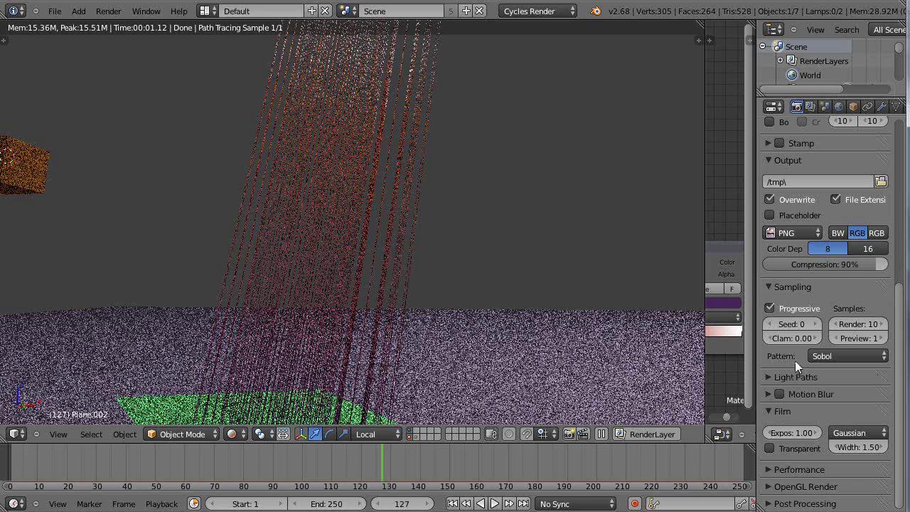
left_click(873, 338)
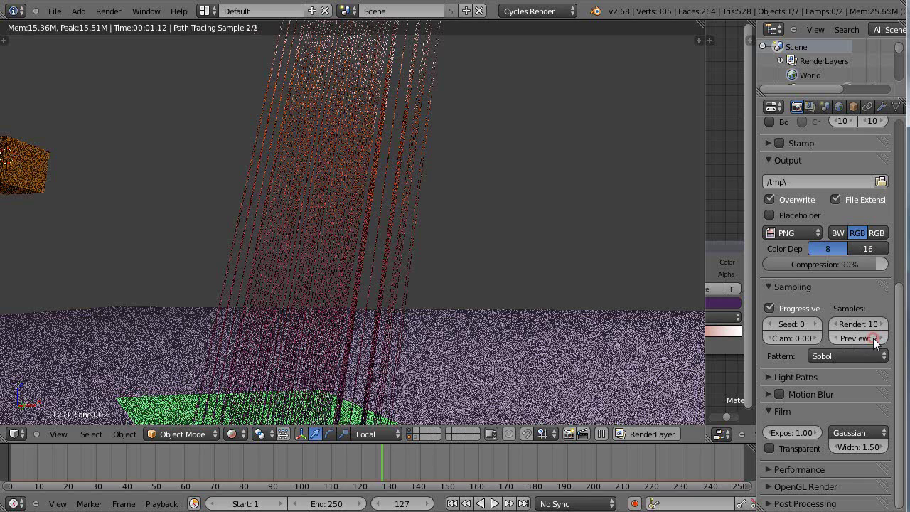
left_click(860, 340)
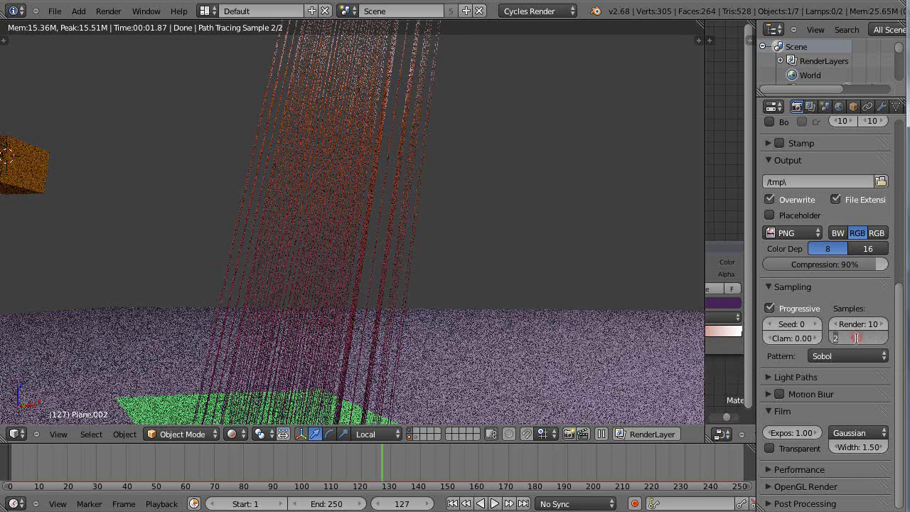
type("50")
key("Return")
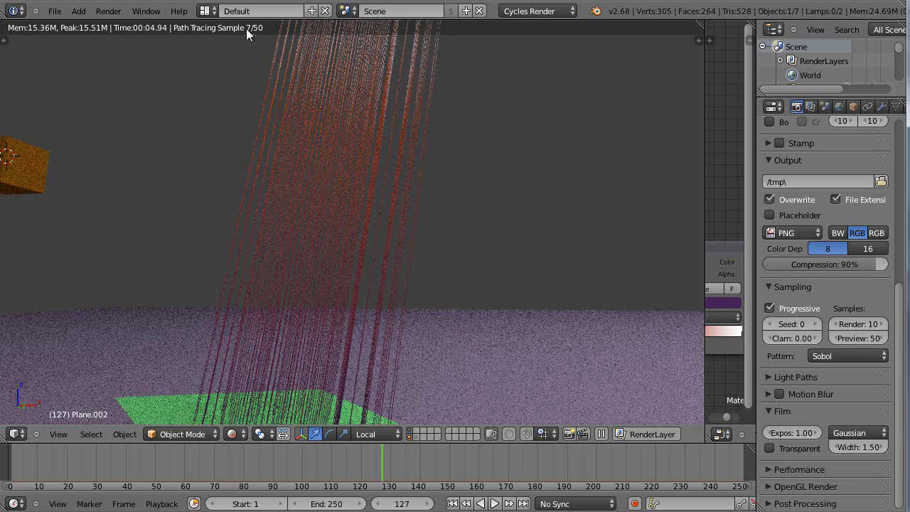
scroll(446, 271, "down", 2)
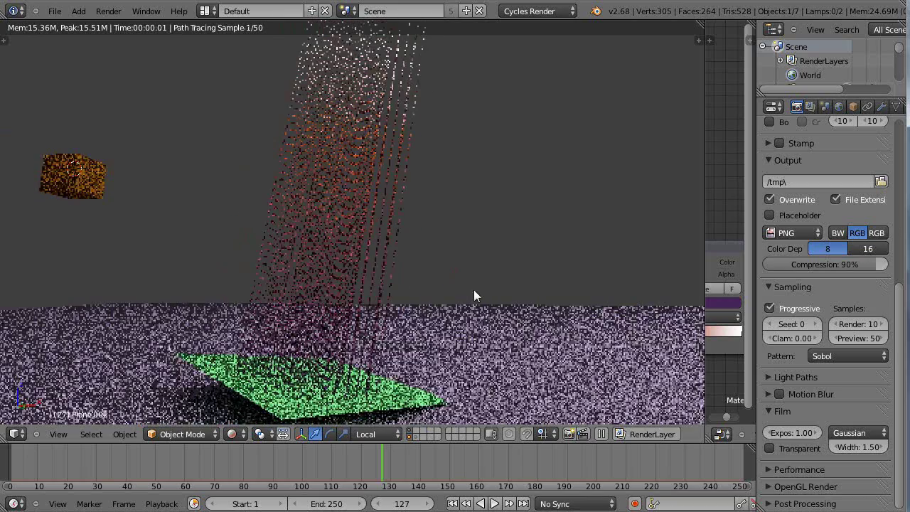
Pan the rendered view to frame the whole plane, its coloured hair and the cube
middle_click_drag(469, 298, 445, 316, "shift")
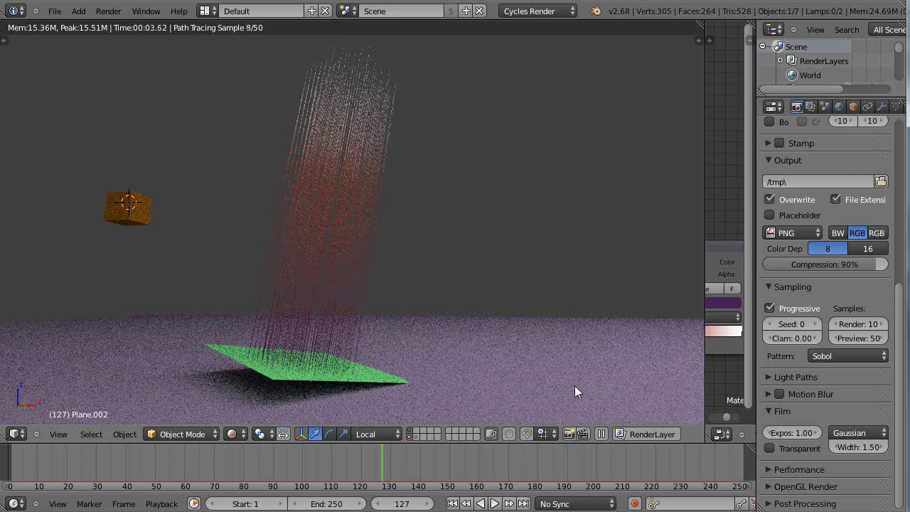
middle_click_drag(521, 397, 504, 394)
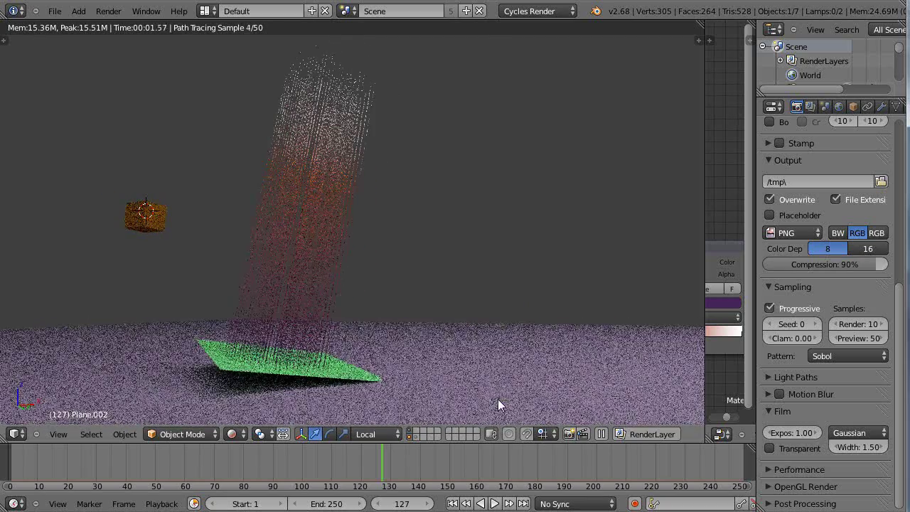